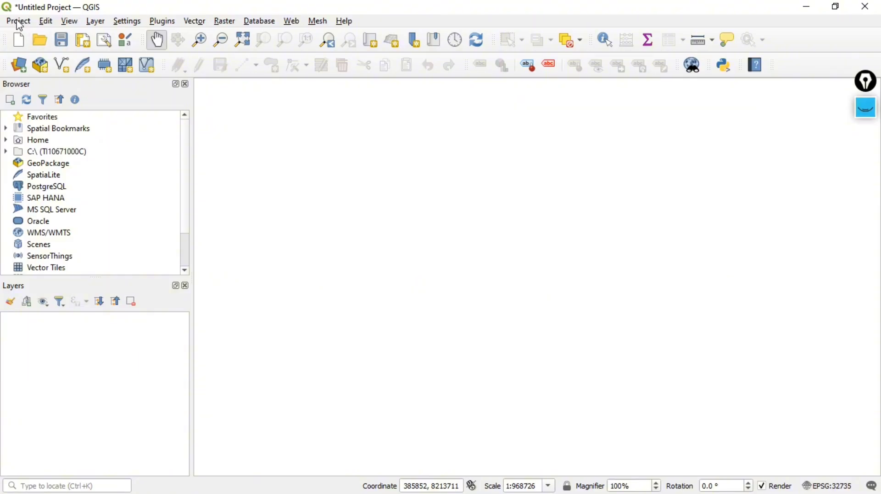
- Create a new blank project, discarding the changes to the current one
{"action": "left_click", "coordinate": [3, 19]}
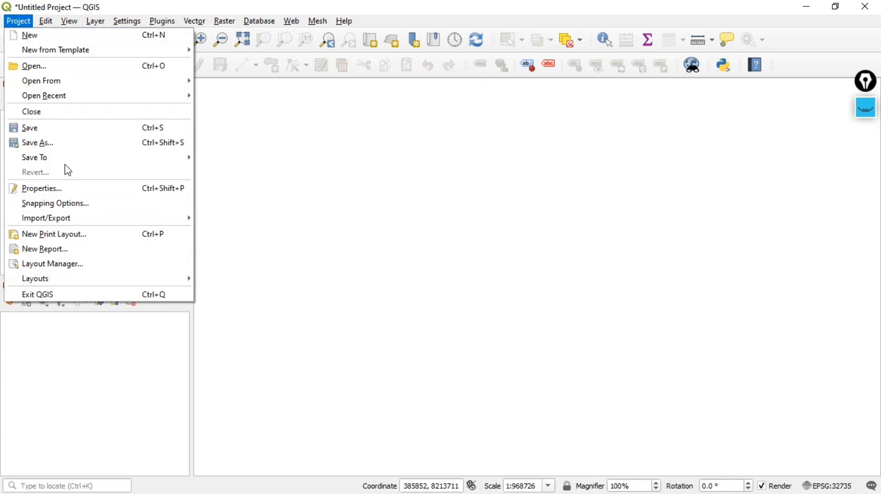
{"action": "left_click", "coordinate": [79, 37]}
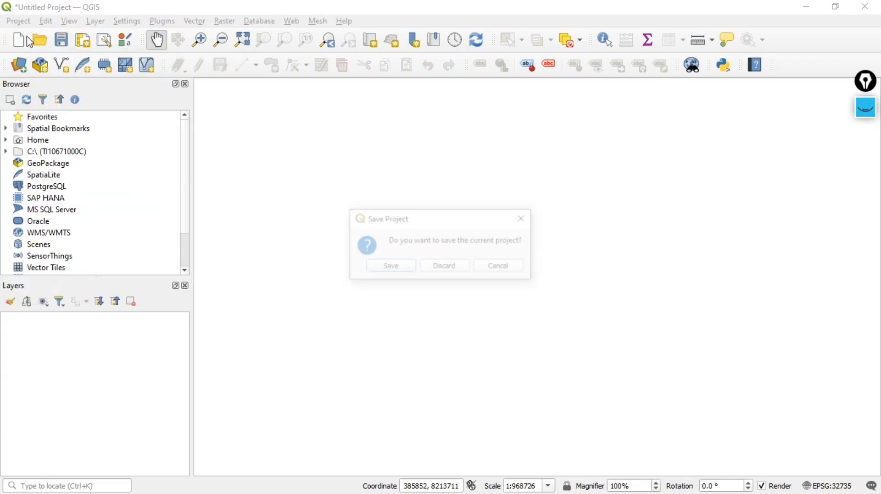
{"action": "left_click", "coordinate": [459, 267]}
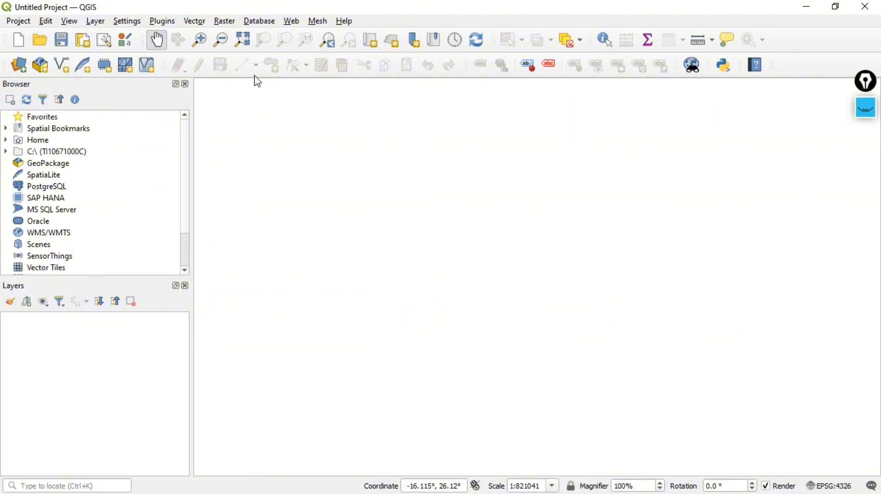
{"action": "left_click", "coordinate": [96, 22]}
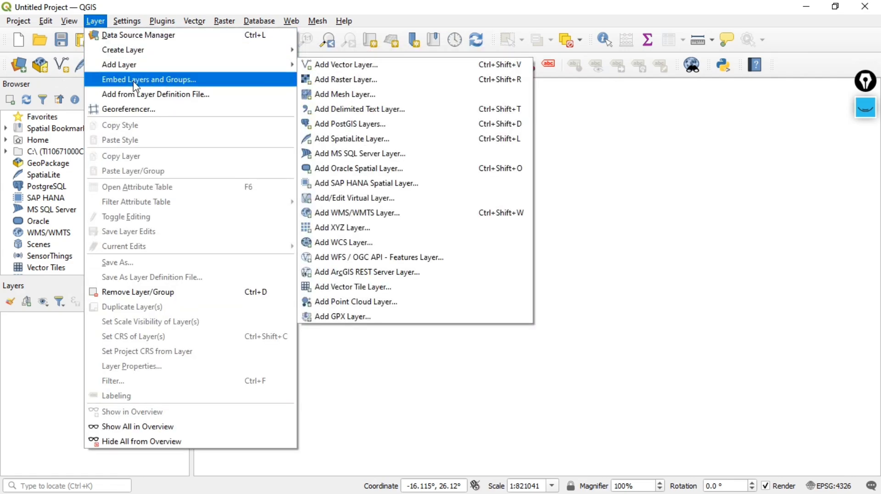
{"action": "left_click", "coordinate": [96, 26]}
{"action": "left_click", "coordinate": [96, 26]}
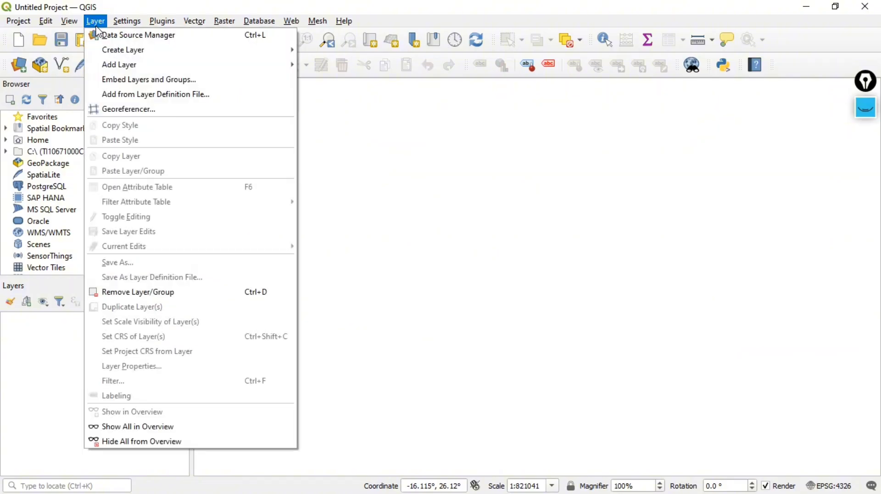
{"action": "mouse_move", "coordinate": [118, 65]}
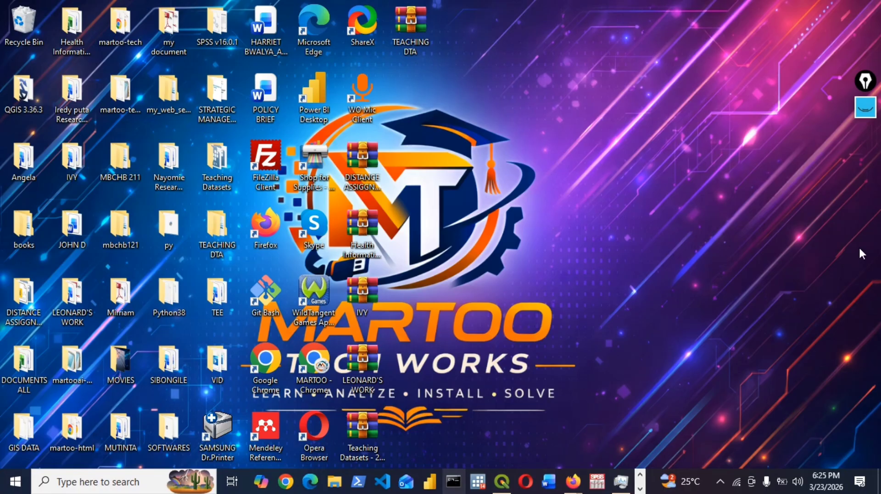
- Open the GIS DATA folder on the desktop and look through its shapefiles and other data files, then minimize it
{"action": "double_click", "coordinate": [26, 429]}
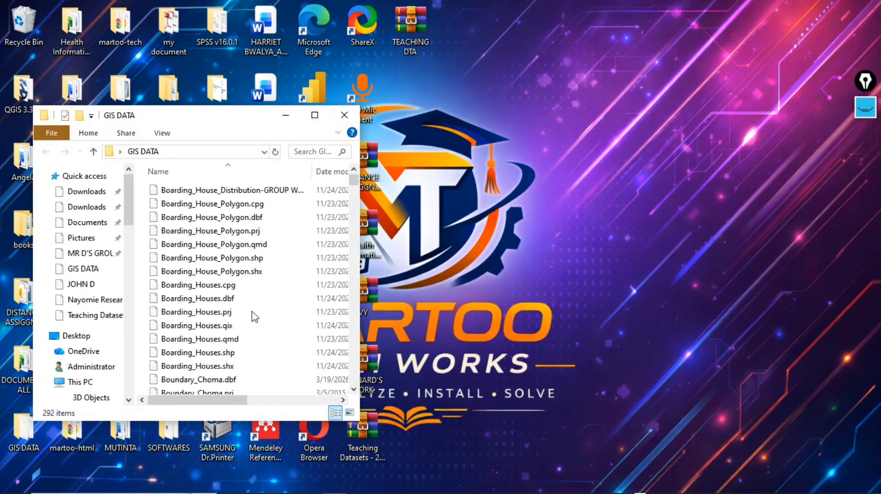
{"action": "left_click", "coordinate": [316, 118]}
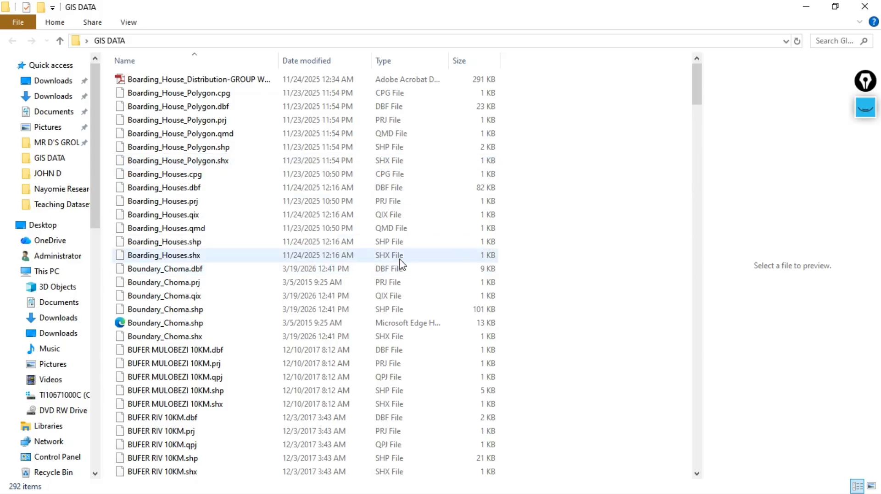
{"action": "scroll", "coordinate": [408, 275], "scroll_direction": "down", "scroll_amount": 8}
{"action": "scroll", "coordinate": [411, 283], "scroll_direction": "down", "scroll_amount": 20}
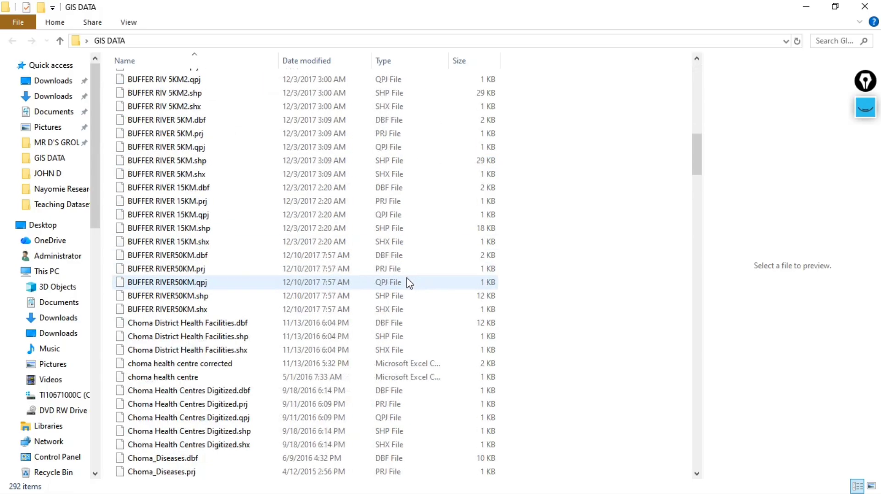
{"action": "scroll", "coordinate": [395, 282], "scroll_direction": "down", "scroll_amount": 20}
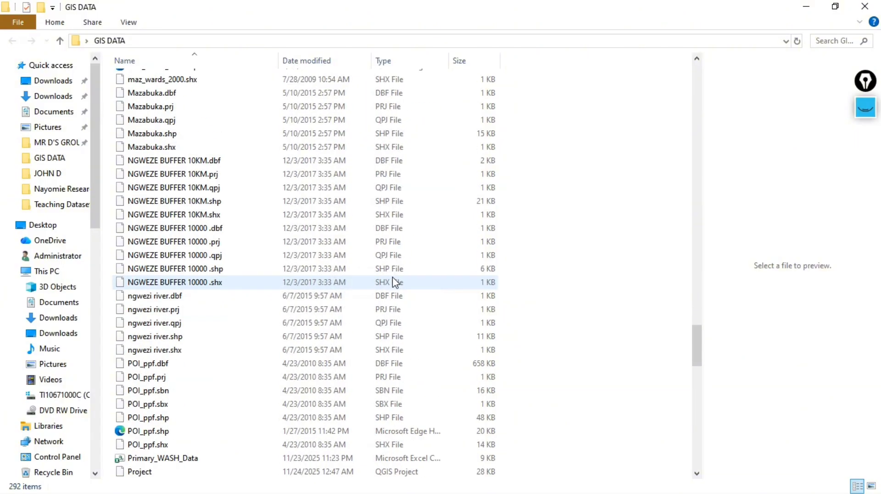
{"action": "scroll", "coordinate": [395, 282], "scroll_direction": "up", "scroll_amount": 20}
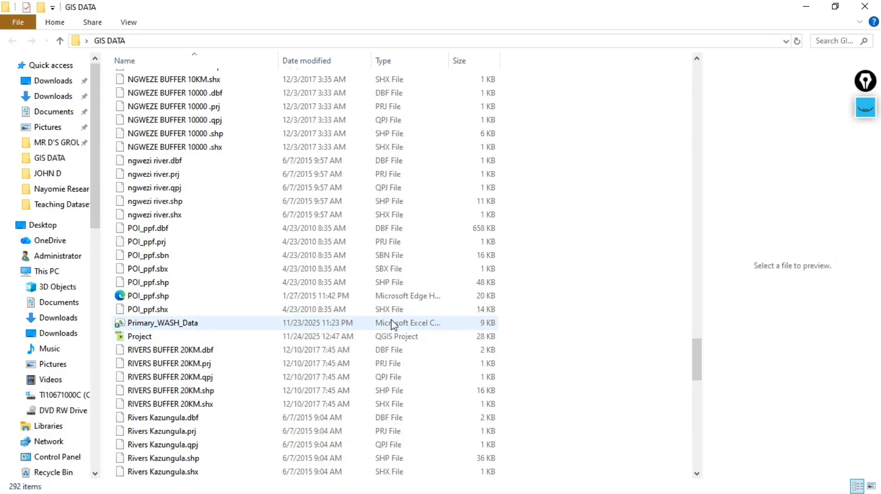
{"action": "scroll", "coordinate": [415, 335], "scroll_direction": "up", "scroll_amount": 20}
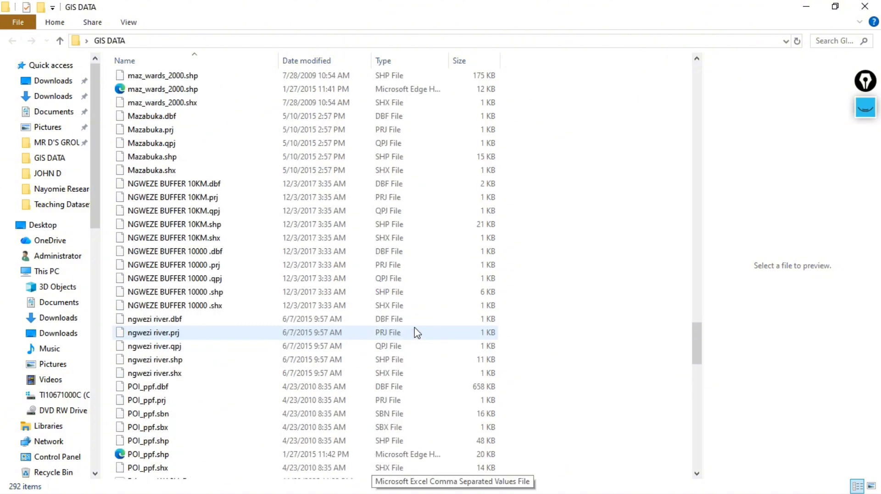
{"action": "scroll", "coordinate": [415, 336], "scroll_direction": "up", "scroll_amount": 10}
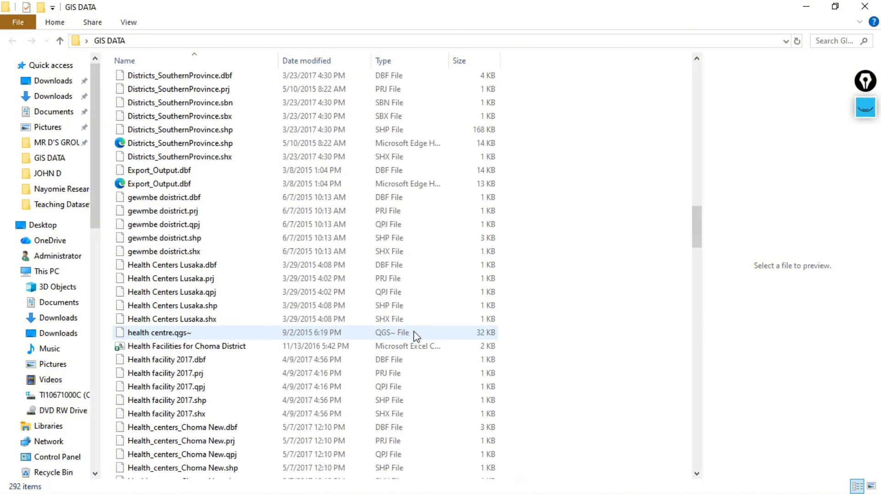
{"action": "scroll", "coordinate": [348, 352], "scroll_direction": "up", "scroll_amount": 3}
{"action": "scroll", "coordinate": [342, 351], "scroll_direction": "down", "scroll_amount": 4}
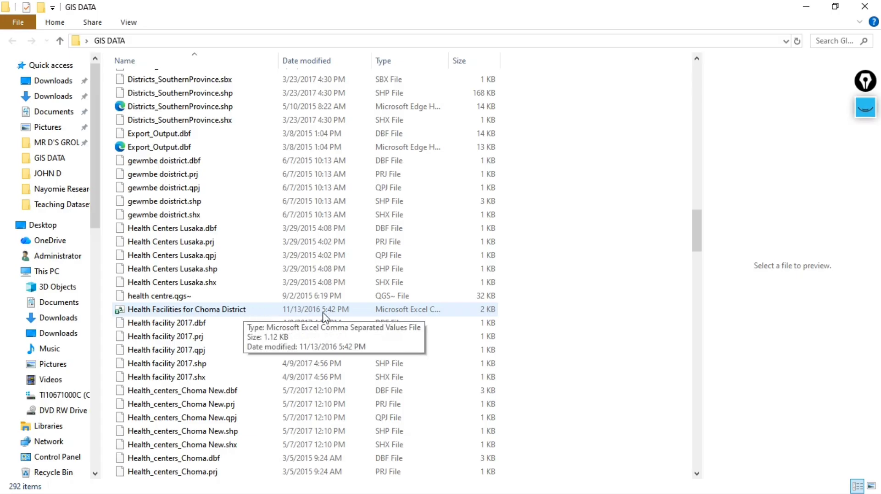
{"action": "scroll", "coordinate": [365, 329], "scroll_direction": "down", "scroll_amount": 20}
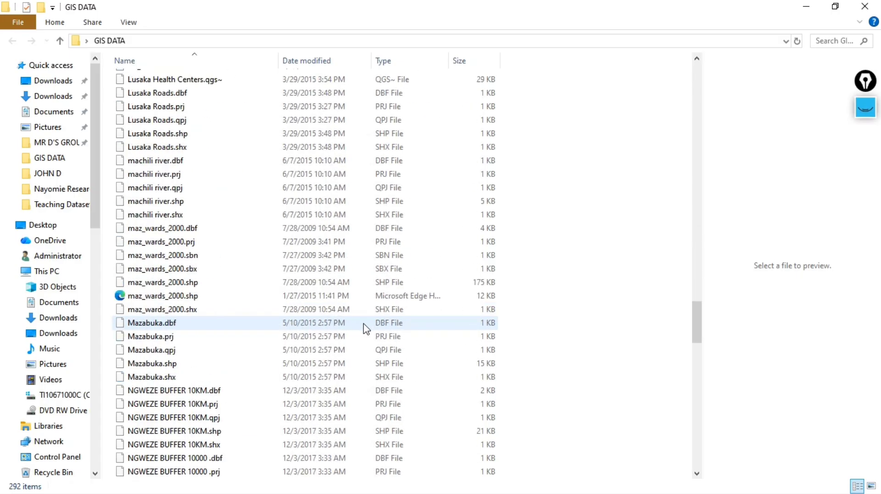
{"action": "scroll", "coordinate": [365, 329], "scroll_direction": "down", "scroll_amount": 7}
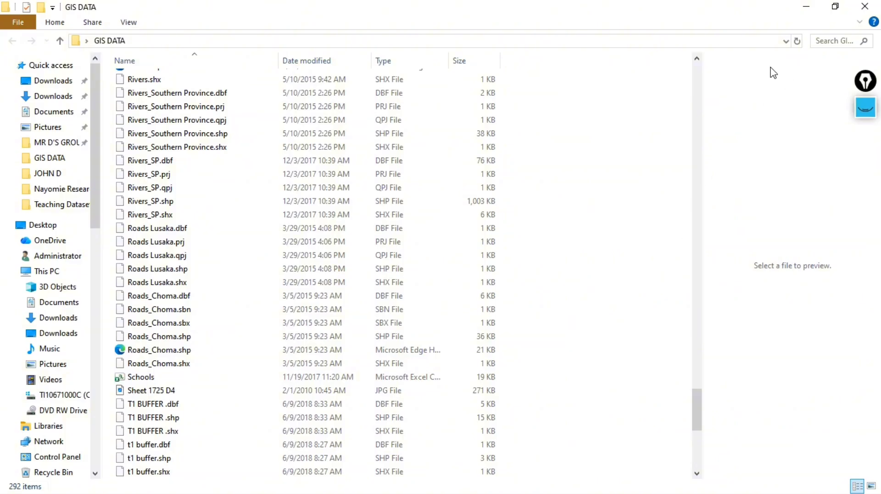
{"action": "left_click", "coordinate": [806, 6]}
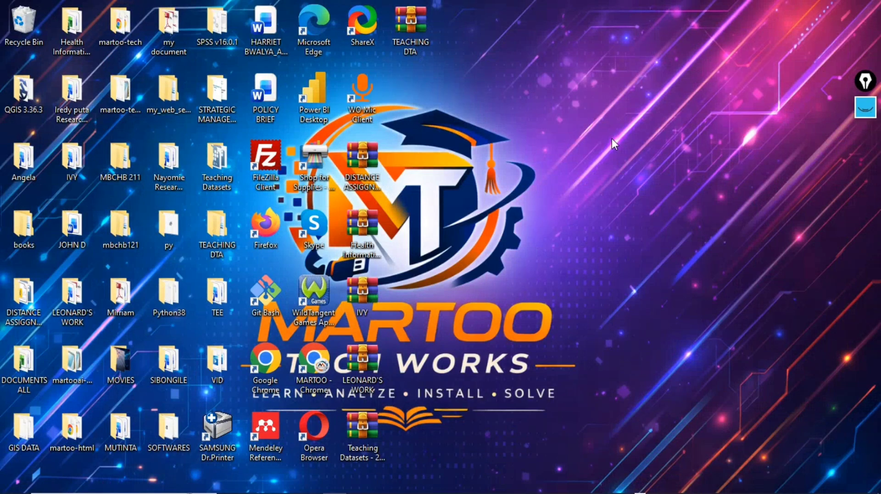
- Switch back to QGIS and start adding a vector layer in the Data Source Manager
{"action": "left_click", "coordinate": [502, 481]}
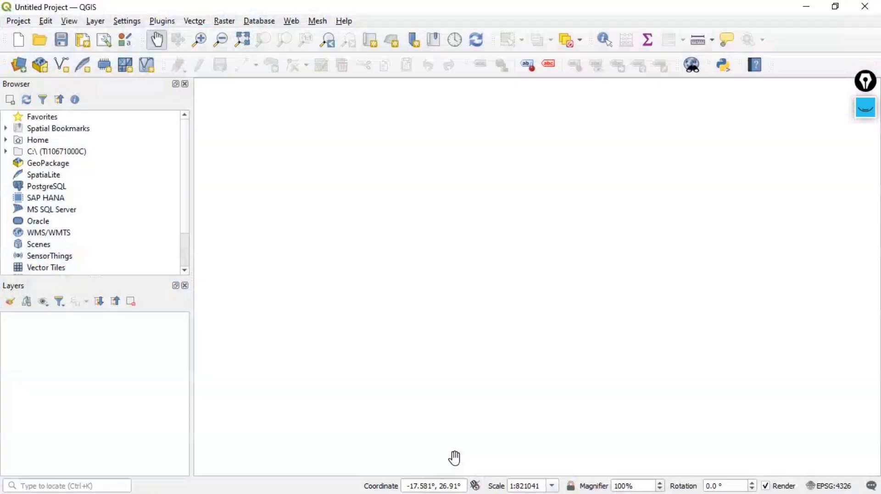
{"action": "left_click", "coordinate": [93, 22]}
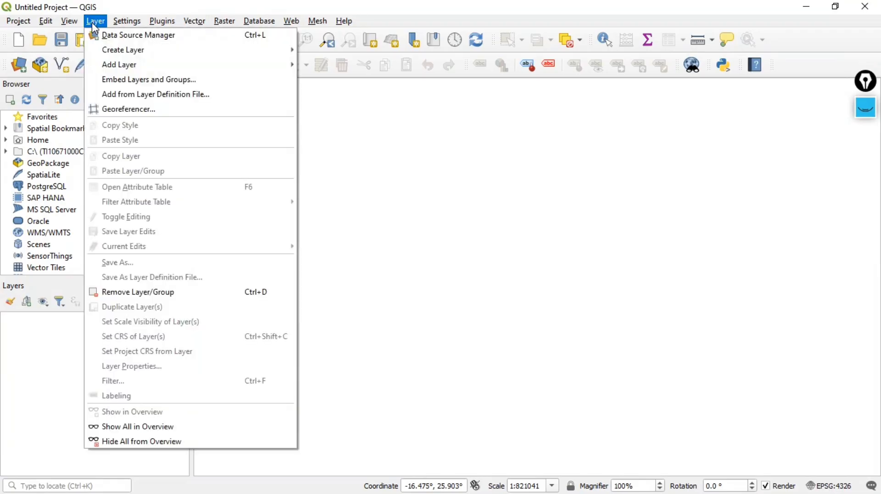
{"action": "mouse_move", "coordinate": [135, 64]}
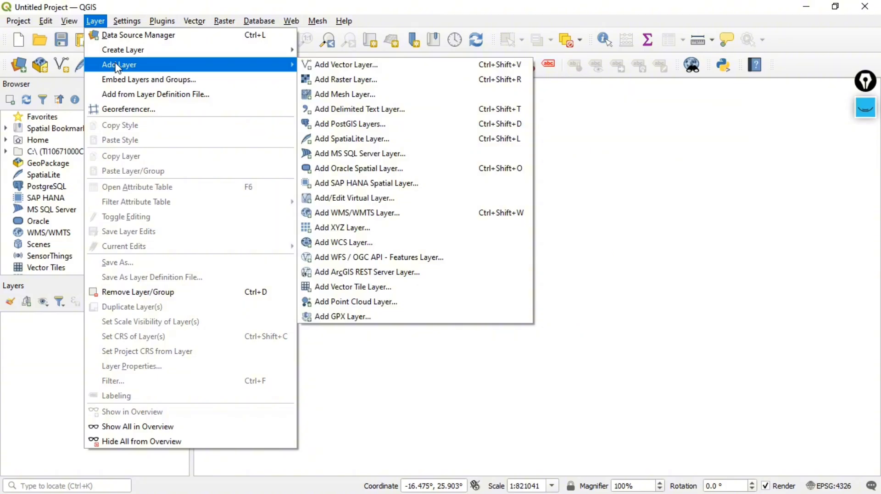
{"action": "left_click", "coordinate": [113, 23]}
{"action": "left_click", "coordinate": [102, 24]}
{"action": "left_click", "coordinate": [339, 68]}
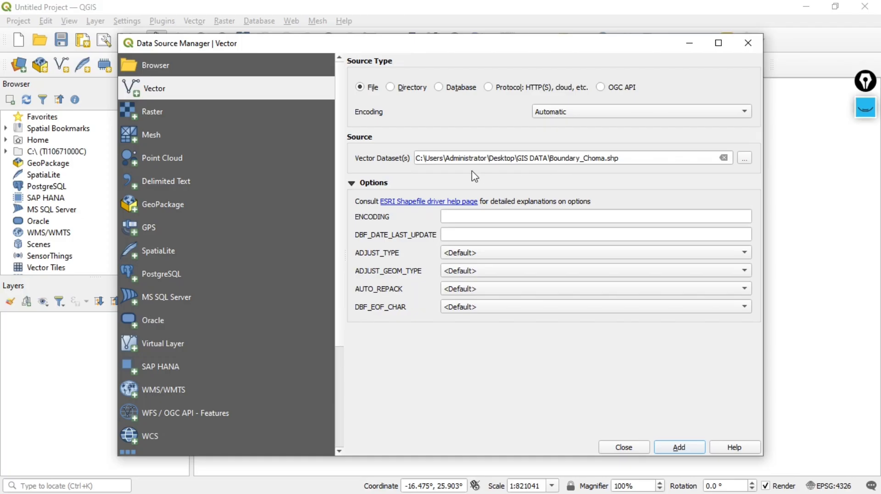
- Browse for the vector dataset in the GIS DATA folder on the desktop
{"action": "left_click", "coordinate": [743, 160]}
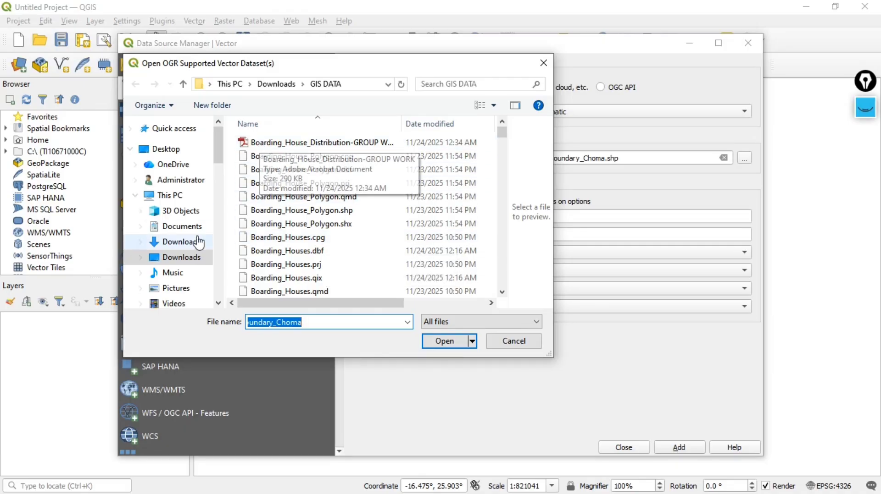
{"action": "mouse_move", "coordinate": [218, 153]}
{"action": "left_mouse_down"}
{"action": "mouse_move", "coordinate": [213, 198]}
{"action": "mouse_move", "coordinate": [209, 166]}
{"action": "left_mouse_up"}
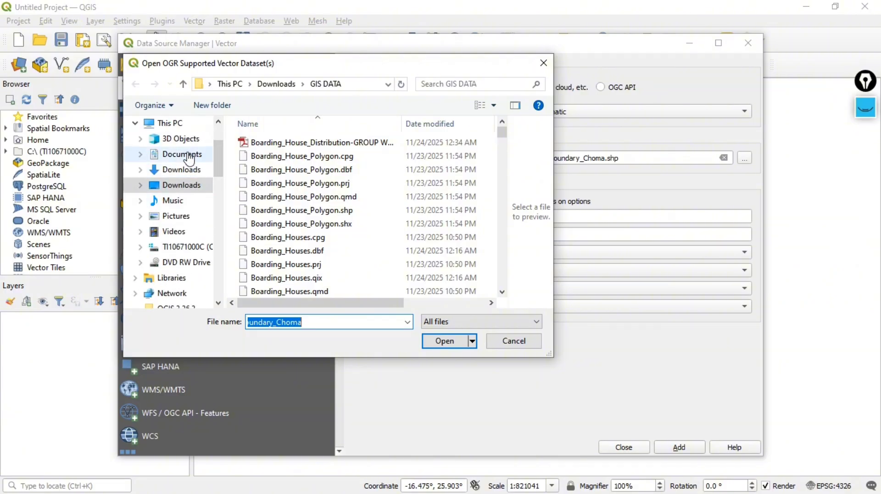
{"action": "scroll", "coordinate": [183, 167], "scroll_direction": "up", "scroll_amount": 3}
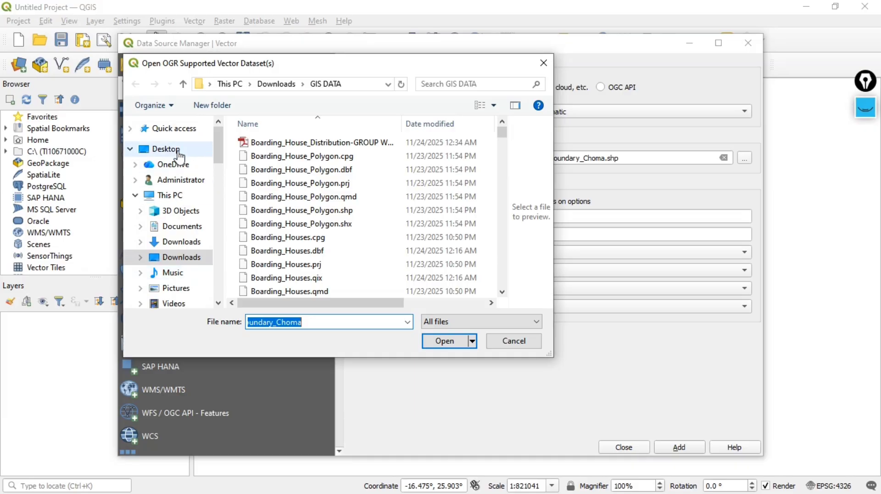
{"action": "left_click", "coordinate": [178, 152]}
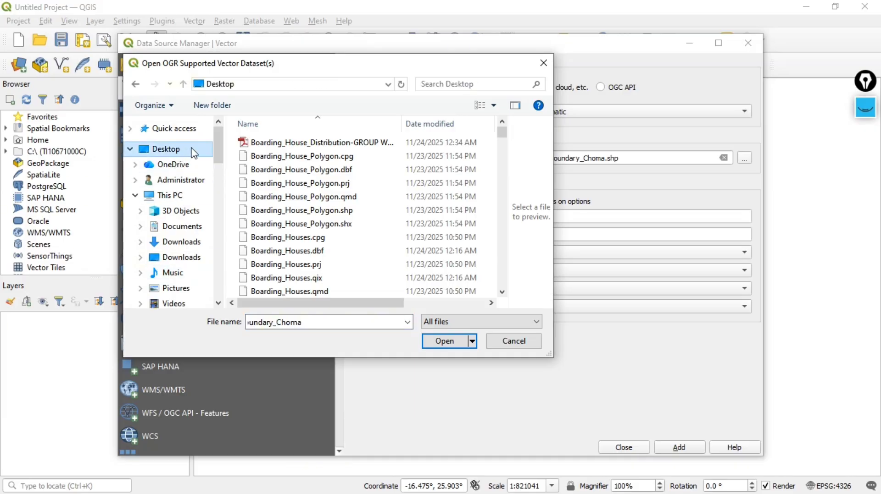
{"action": "scroll", "coordinate": [347, 250], "scroll_direction": "down", "scroll_amount": 10}
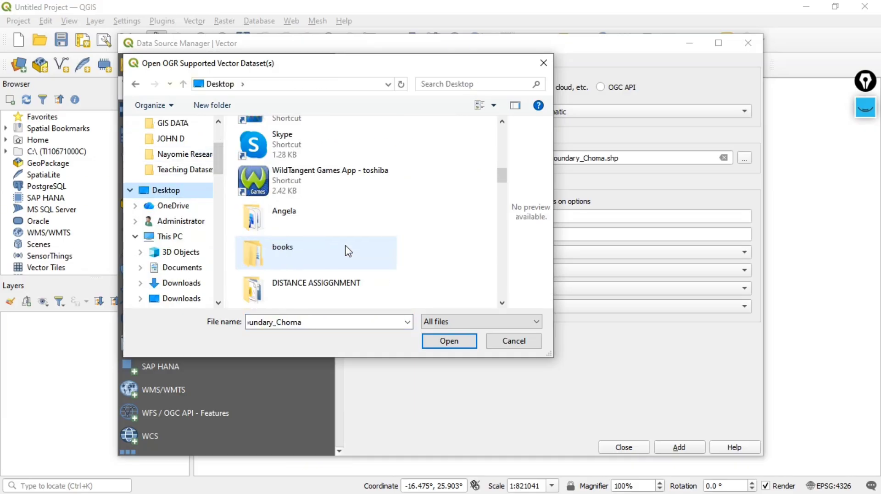
{"action": "scroll", "coordinate": [347, 249], "scroll_direction": "up", "scroll_amount": 5}
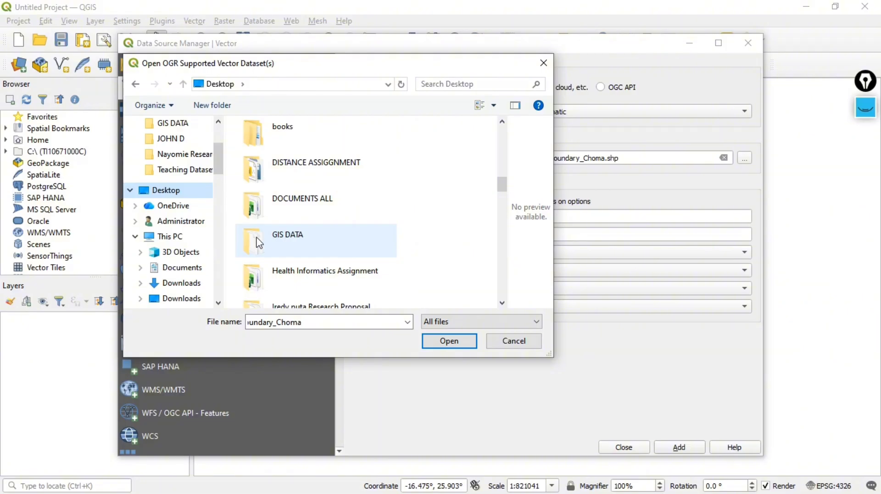
{"action": "double_click", "coordinate": [286, 238]}
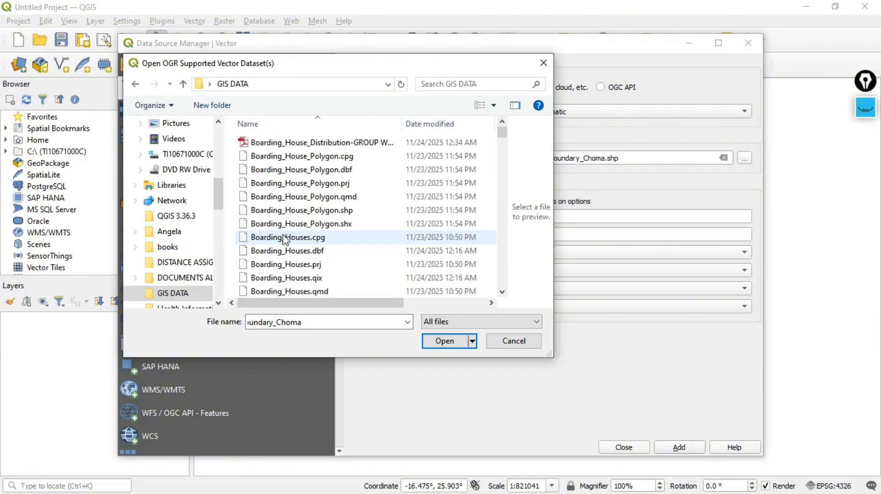
- Choose the Boundary_Choma.shp shapefile dated 3/19/2026 and add it to the project as a vector layer
{"action": "scroll", "coordinate": [317, 266], "scroll_direction": "down", "scroll_amount": 4}
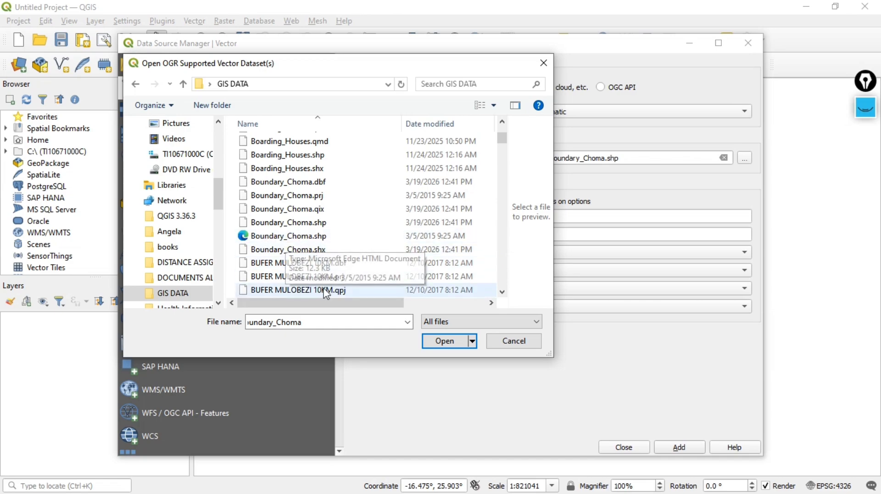
{"action": "left_click_drag", "start_coordinate": [318, 307], "coordinate": [371, 310]}
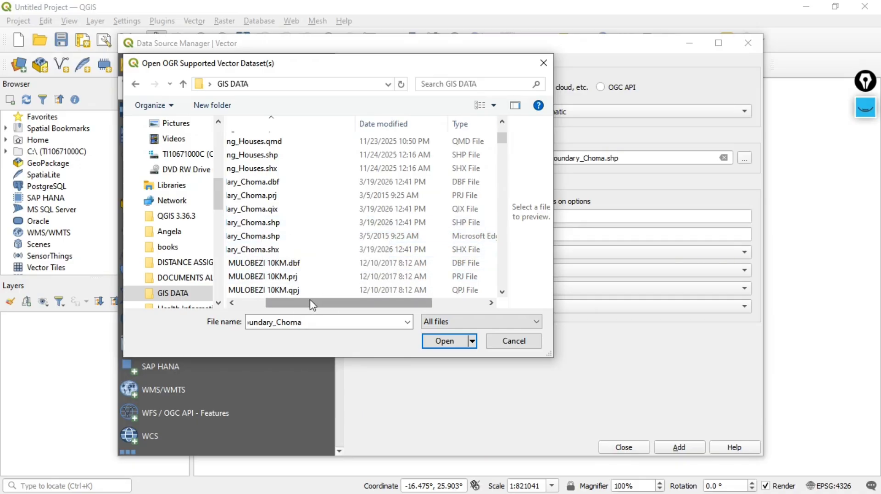
{"action": "mouse_move", "coordinate": [311, 303]}
{"action": "left_mouse_down"}
{"action": "mouse_move", "coordinate": [281, 302]}
{"action": "mouse_move", "coordinate": [299, 302]}
{"action": "left_mouse_up"}
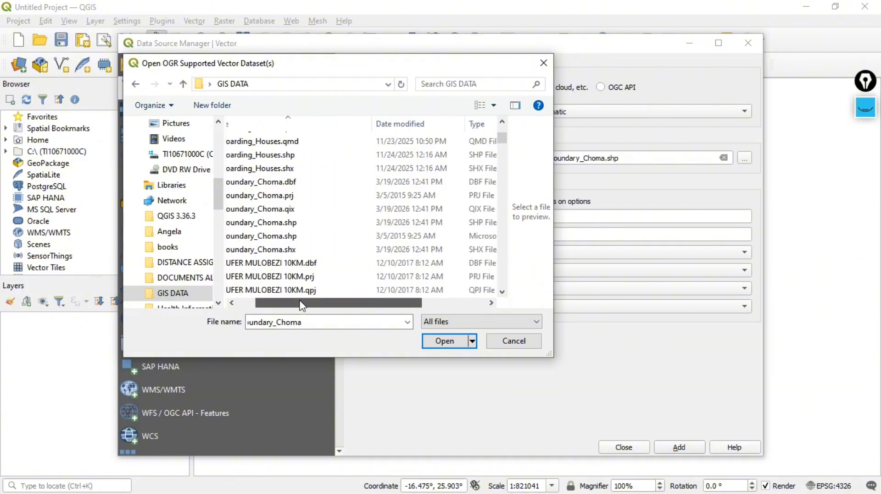
{"action": "left_click", "coordinate": [350, 222]}
{"action": "left_click", "coordinate": [451, 345]}
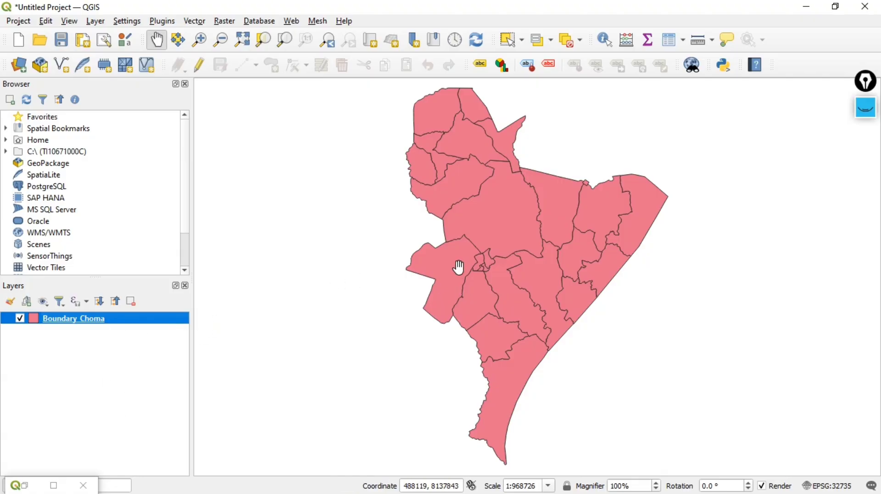
{"action": "left_click_drag", "start_coordinate": [459, 265], "coordinate": [487, 265]}
{"action": "left_click_drag", "start_coordinate": [534, 244], "coordinate": [570, 252]}
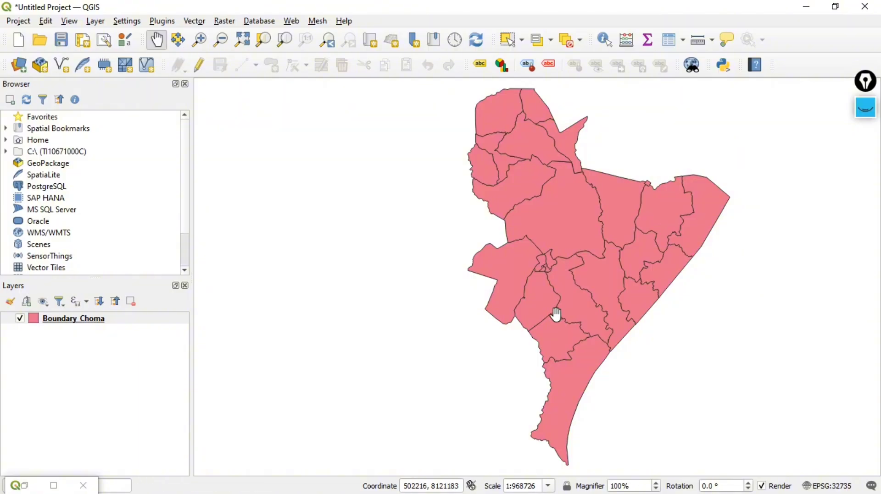
{"action": "left_click_drag", "start_coordinate": [568, 285], "coordinate": [536, 285]}
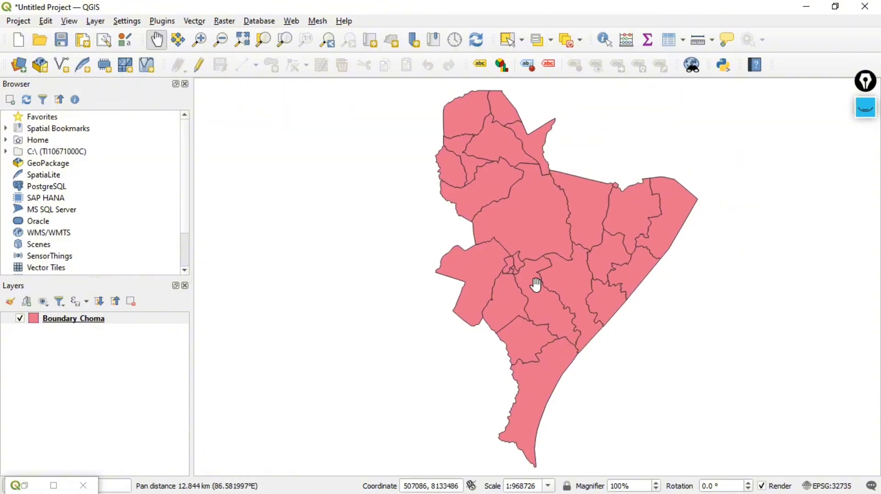
{"action": "left_click_drag", "start_coordinate": [560, 236], "coordinate": [617, 235]}
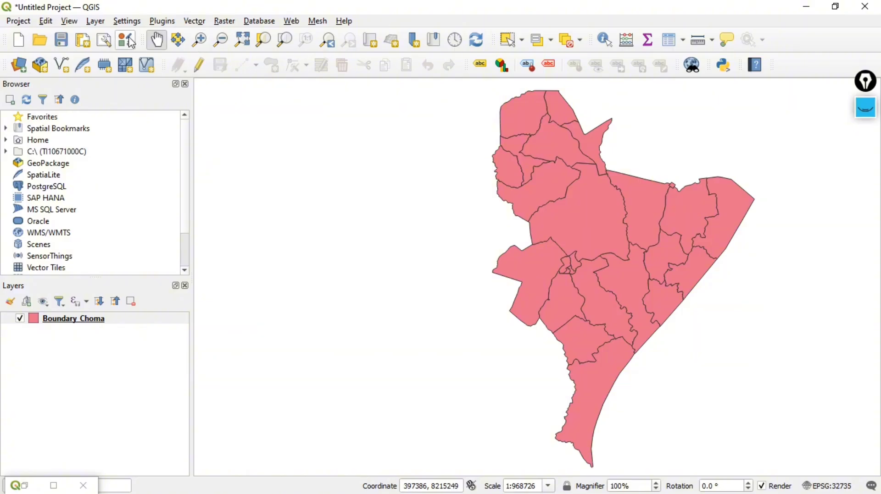
- Start adding another vector layer and browse the GIS DATA folder for its dataset
{"action": "left_click", "coordinate": [103, 24]}
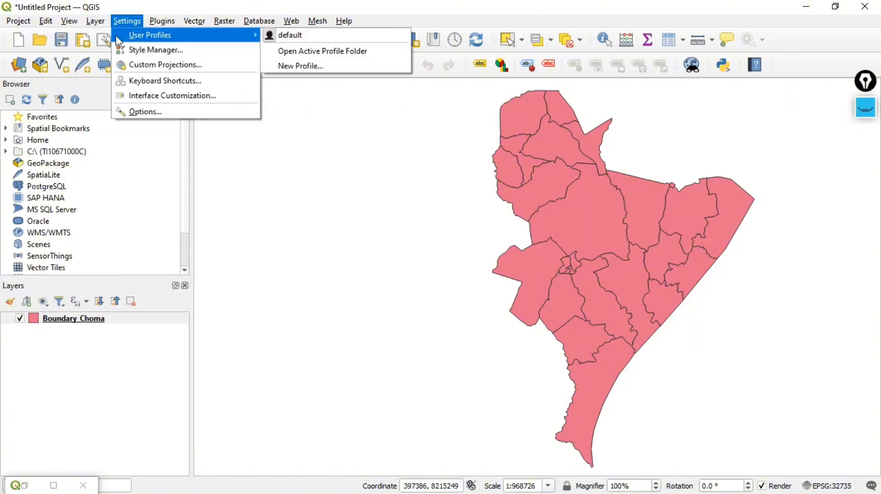
{"action": "mouse_move", "coordinate": [126, 55]}
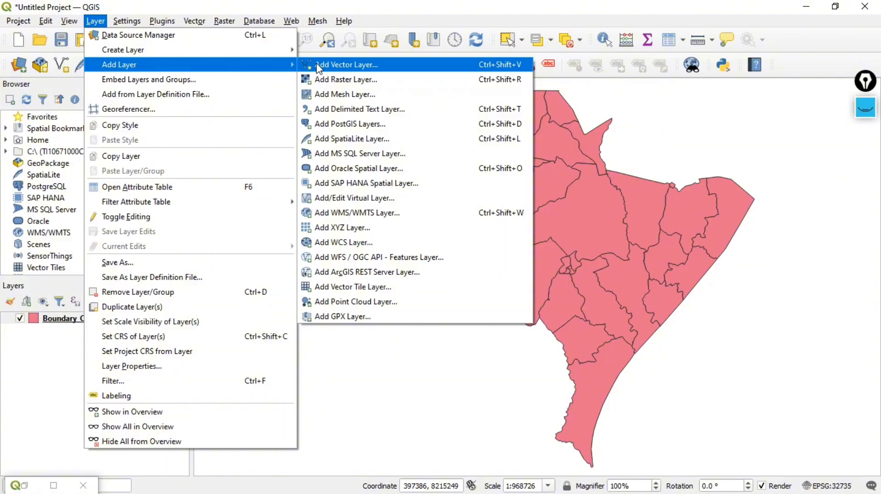
{"action": "left_click", "coordinate": [361, 69]}
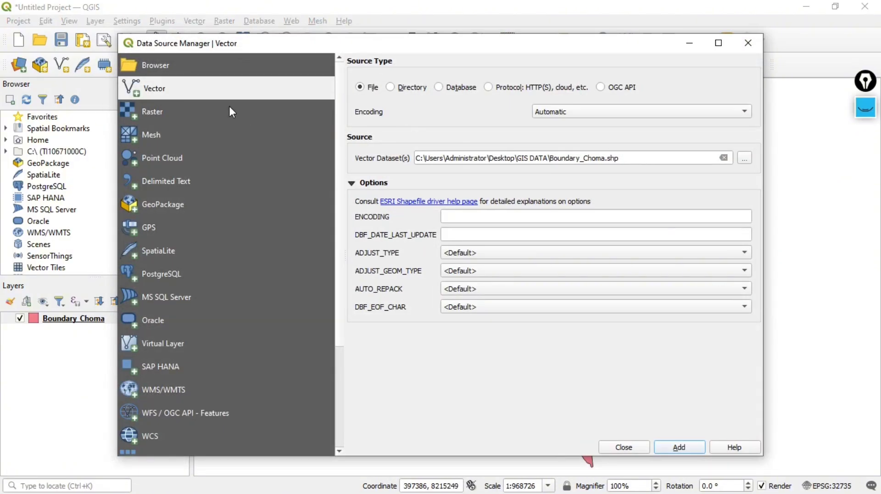
{"action": "left_click", "coordinate": [743, 158]}
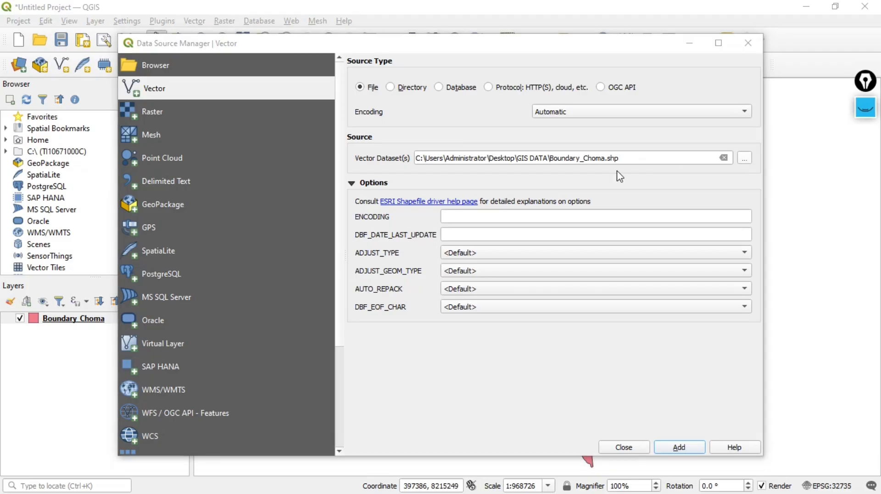
{"action": "scroll", "coordinate": [363, 165], "scroll_direction": "down", "scroll_amount": 3}
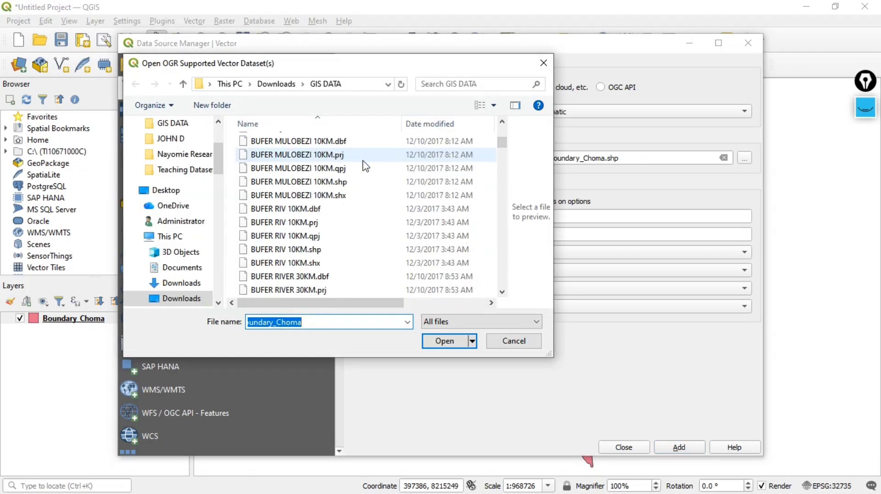
- Find the Health_centers_Choma.shp shapefile by searching file names for HEA and add it to the project as a vector layer
{"action": "left_click", "coordinate": [343, 321]}
{"action": "key", "text": "BackSpace"}
{"action": "key", "text": "BackSpace"}
{"action": "key", "text": "BackSpace"}
{"action": "key", "text": "BackSpace"}
{"action": "key", "text": "BackSpace"}
{"action": "key", "text": "BackSpace"}
{"action": "key", "text": "BackSpace"}
{"action": "key", "text": "BackSpace"}
{"action": "key", "text": "BackSpace"}
{"action": "key", "text": "BackSpace"}
{"action": "key", "text": "BackSpace"}
{"action": "key", "text": "BackSpace"}
{"action": "key", "text": "BackSpace"}
{"action": "key", "text": "BackSpace"}
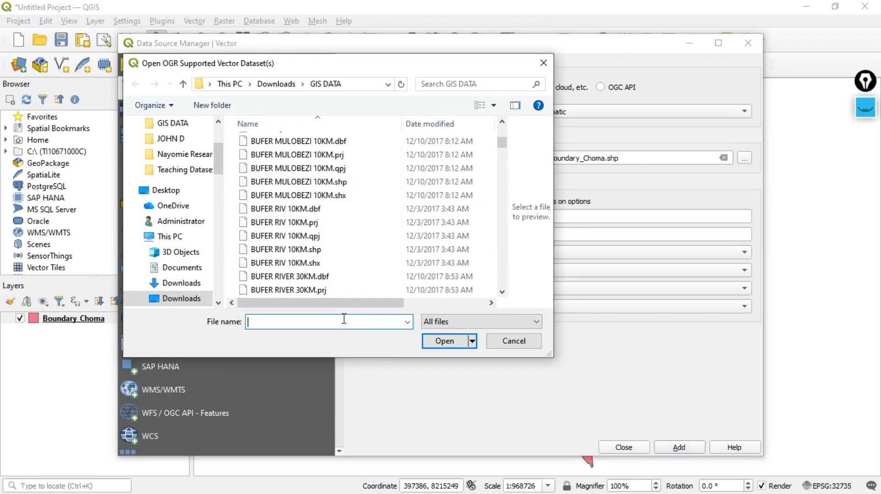
{"action": "type", "text": "HEA"}
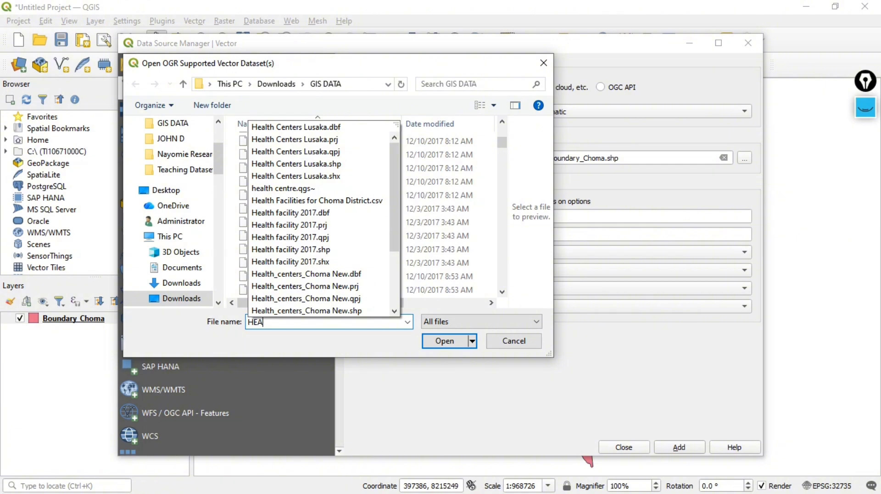
{"action": "scroll", "coordinate": [362, 225], "scroll_direction": "down", "scroll_amount": 3}
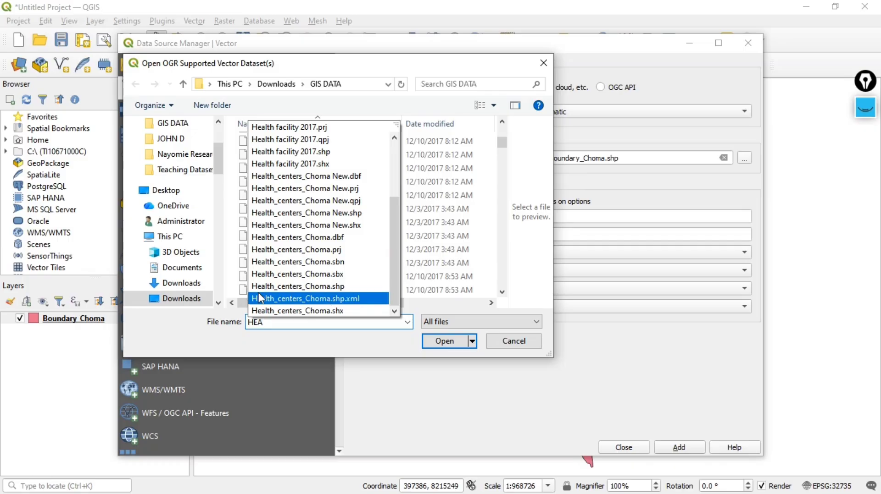
{"action": "left_click", "coordinate": [312, 289]}
{"action": "left_click", "coordinate": [435, 342]}
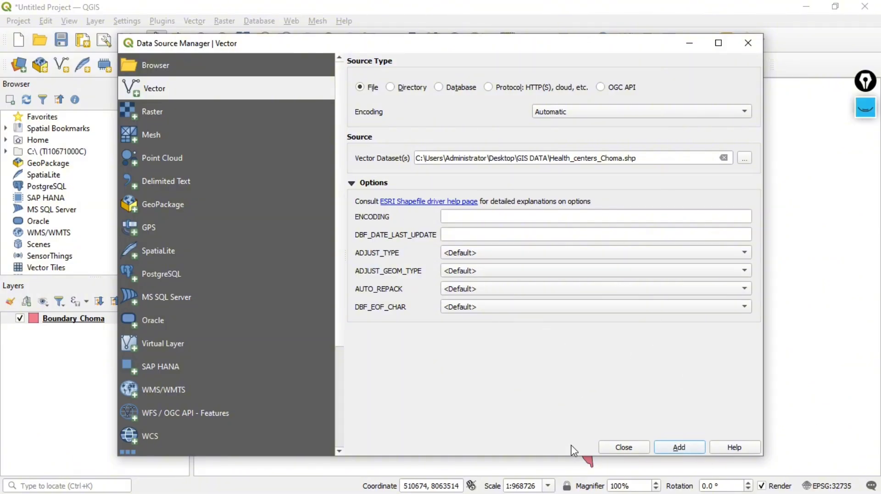
{"action": "left_click", "coordinate": [682, 446]}
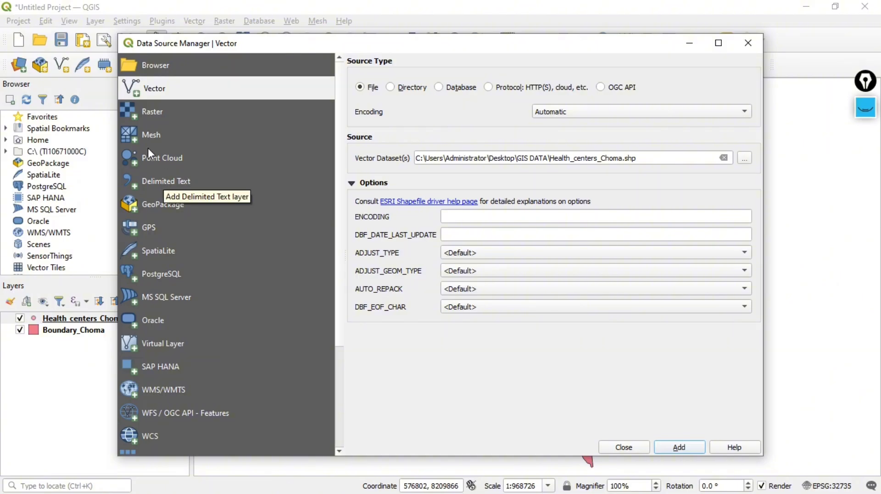
- Choose the Schools CSV file from the GIS DATA folder as the source for a delimited text layer
{"action": "left_click", "coordinate": [182, 179]}
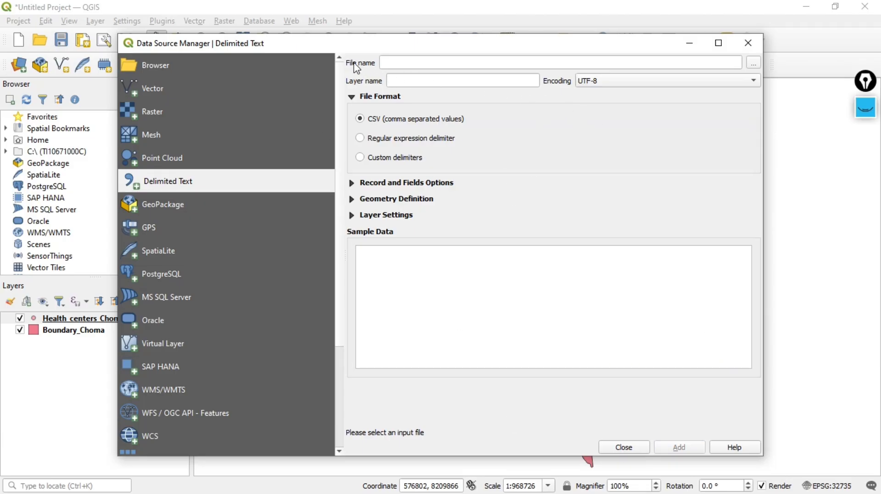
{"action": "left_click", "coordinate": [753, 66]}
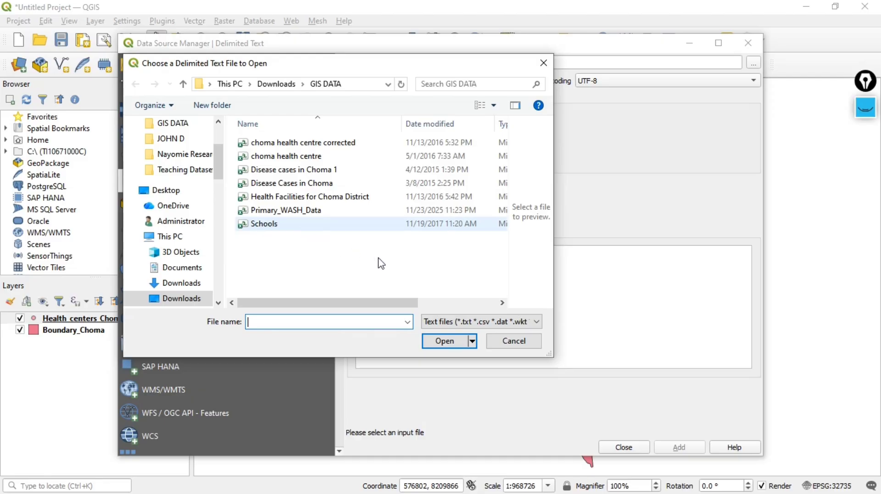
{"action": "left_click", "coordinate": [450, 343]}
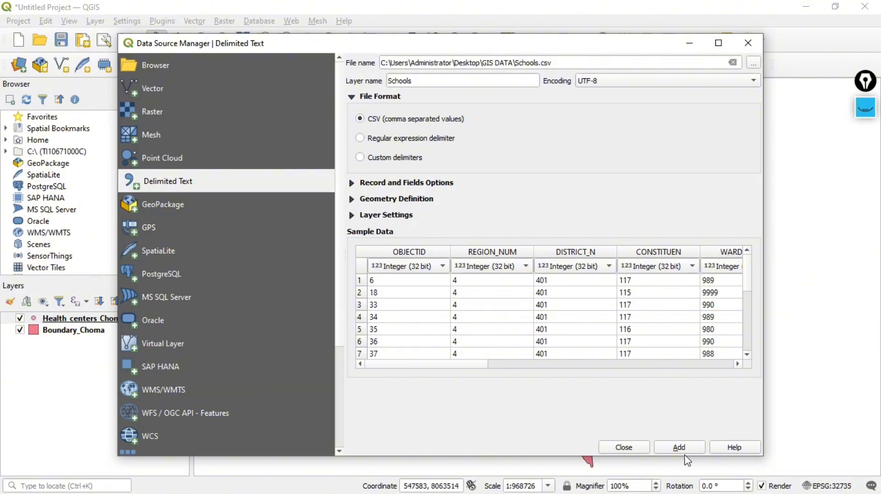
- Add the Schools layer as point coordinates using Easting, Northing and EPSG:4326 - WGS 84, and close the Data Source Manager
{"action": "left_click", "coordinate": [353, 199]}
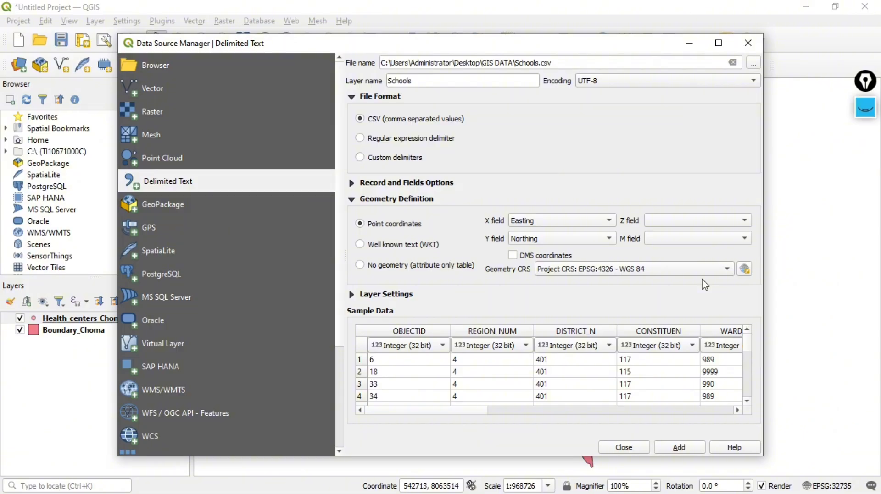
{"action": "left_click", "coordinate": [725, 271]}
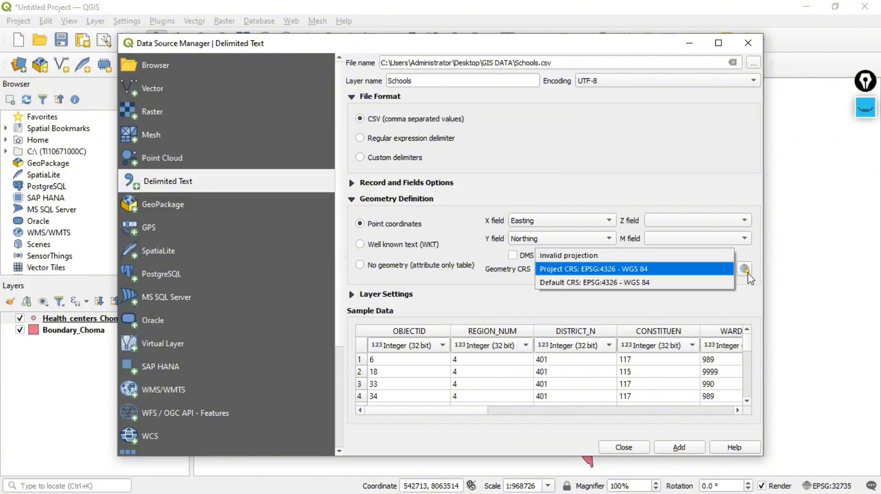
{"action": "left_click", "coordinate": [726, 297]}
{"action": "left_click", "coordinate": [679, 447]}
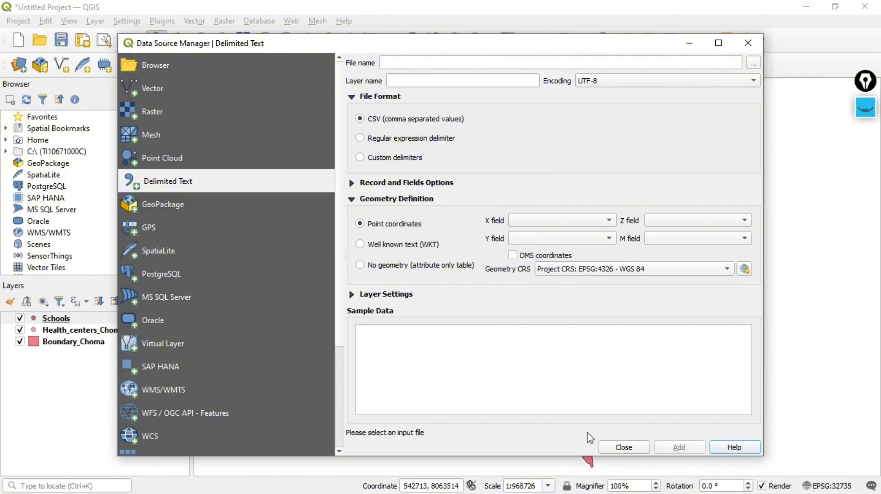
{"action": "left_click", "coordinate": [622, 447]}
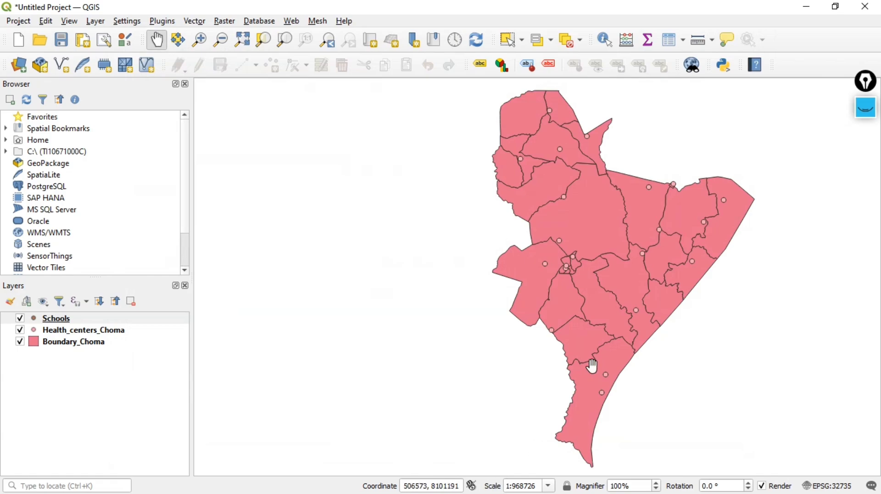
- Set the assigned coordinate reference system of the Schools layer to the project CRS, EPSG:32735 - WGS 84 / UTM zone 35S
{"action": "left_click_drag", "start_coordinate": [608, 333], "coordinate": [477, 370]}
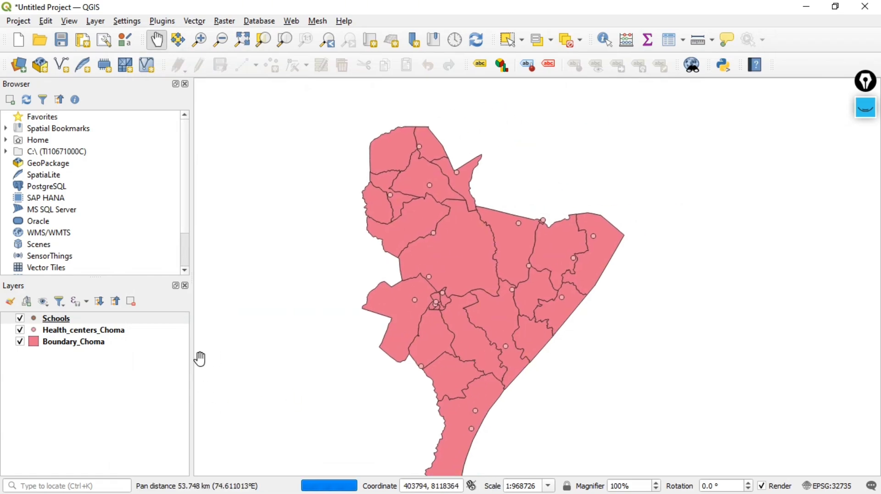
{"action": "right_click", "coordinate": [116, 319]}
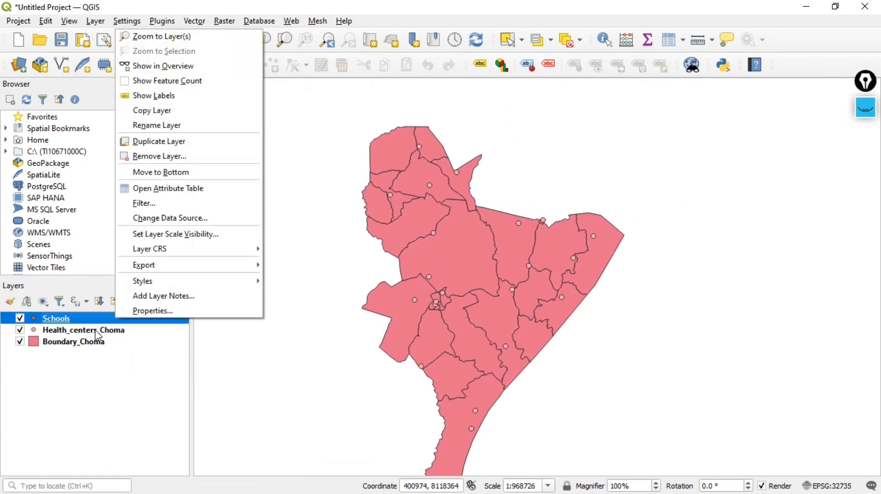
{"action": "left_click", "coordinate": [82, 322]}
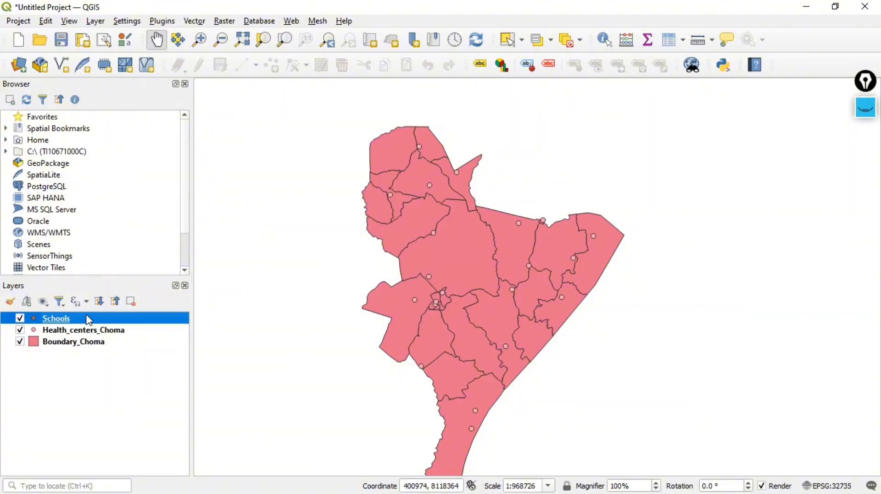
{"action": "right_click", "coordinate": [92, 321]}
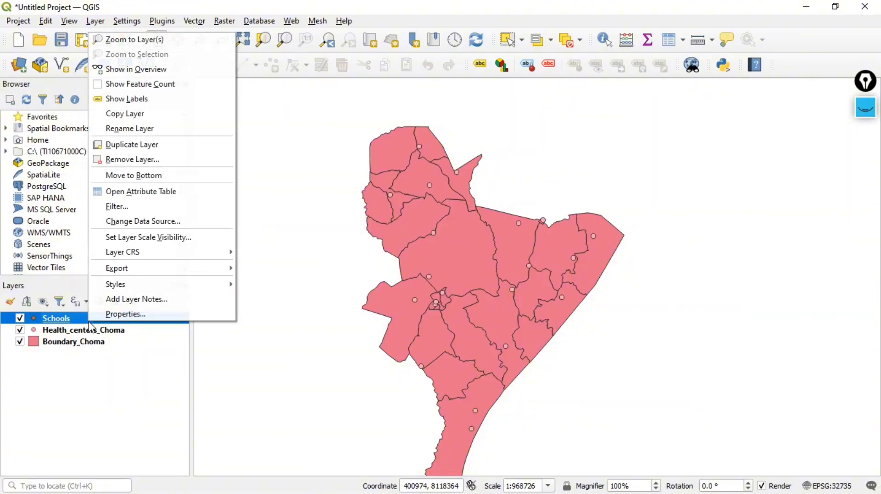
{"action": "left_click", "coordinate": [166, 314]}
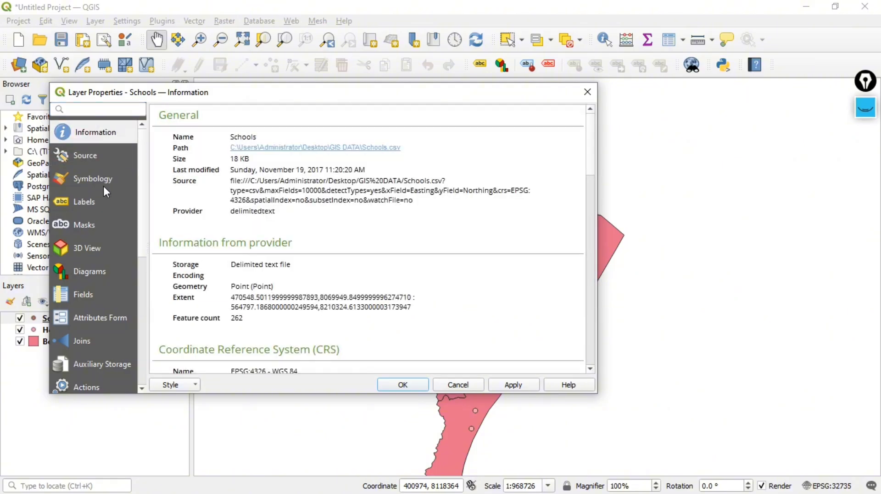
{"action": "left_click", "coordinate": [97, 158]}
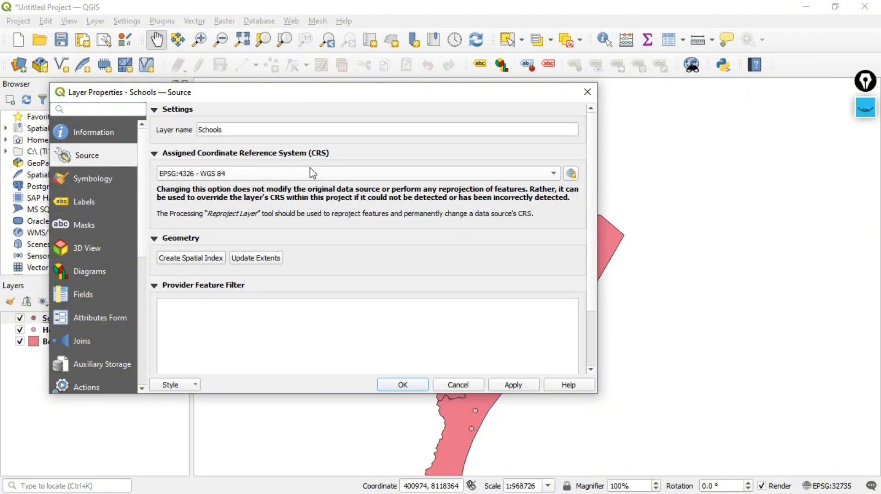
{"action": "left_click", "coordinate": [238, 173]}
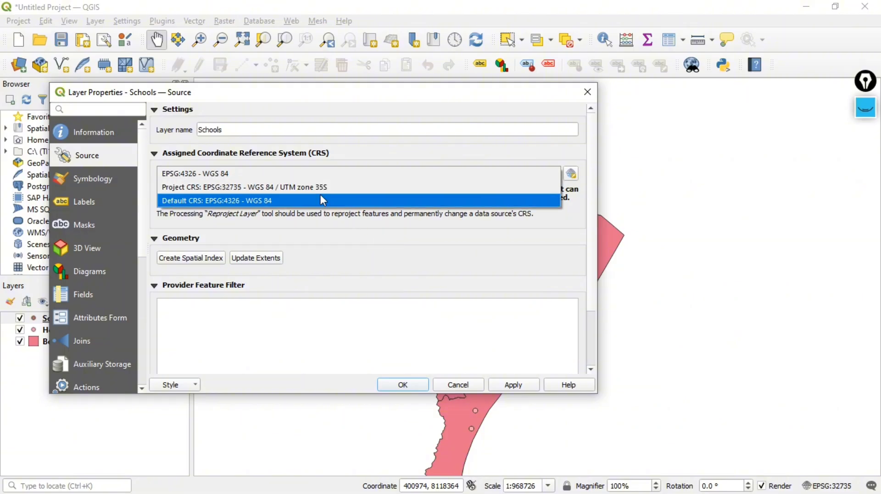
{"action": "left_click", "coordinate": [239, 192]}
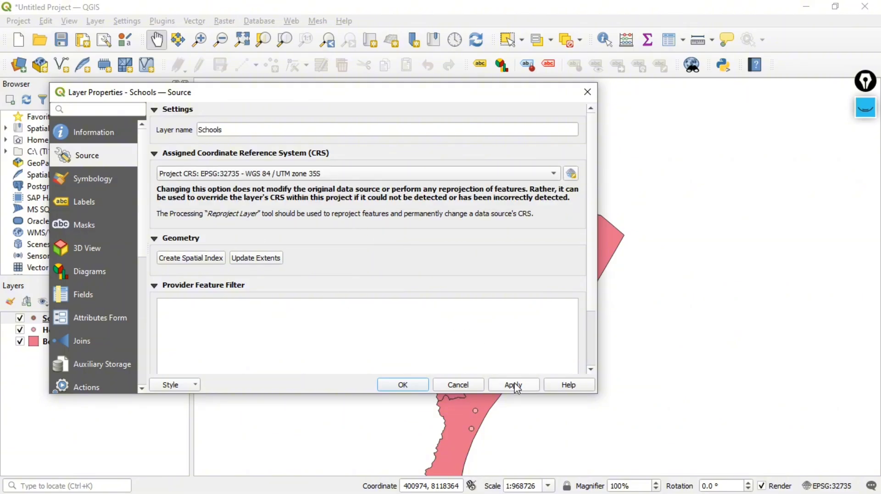
{"action": "left_click", "coordinate": [402, 386]}
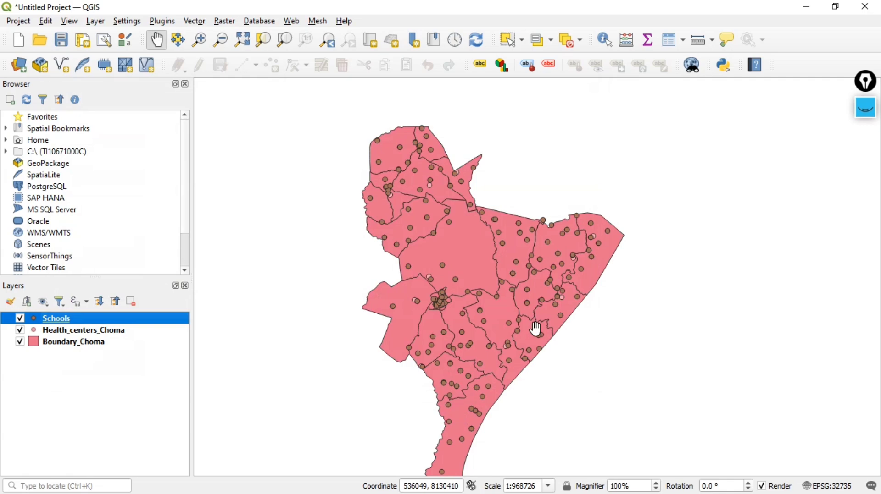
- Choose the Roads_Choma.shp shapefile from the GIS DATA folder as the vector layer source, searching file names for RO
{"action": "left_click_drag", "start_coordinate": [506, 298], "coordinate": [568, 261]}
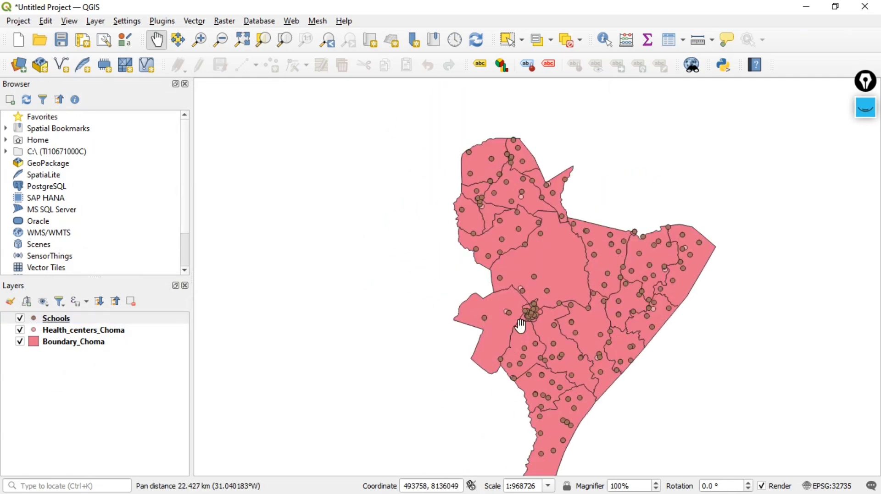
{"action": "left_click_drag", "start_coordinate": [556, 337], "coordinate": [530, 291]}
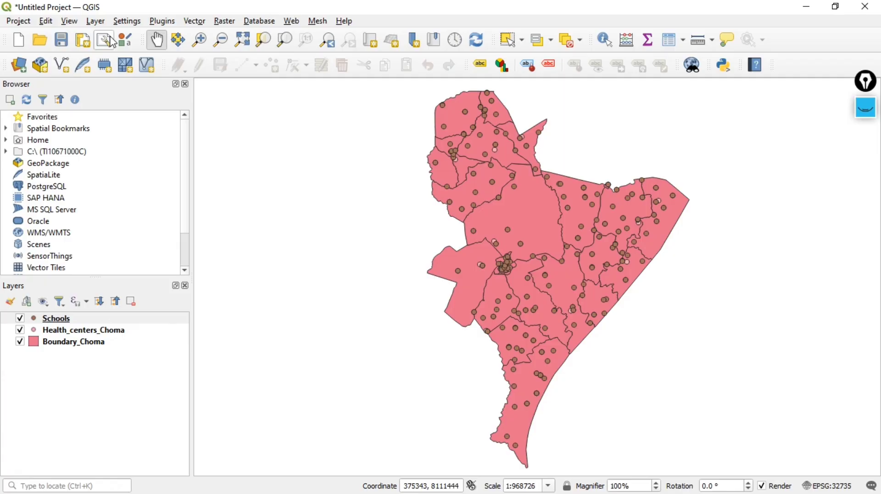
{"action": "left_click", "coordinate": [95, 21]}
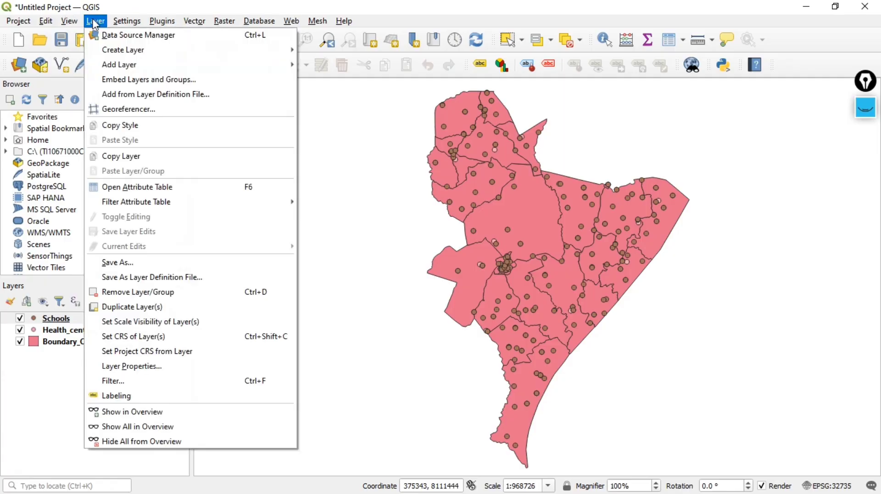
{"action": "mouse_move", "coordinate": [270, 67]}
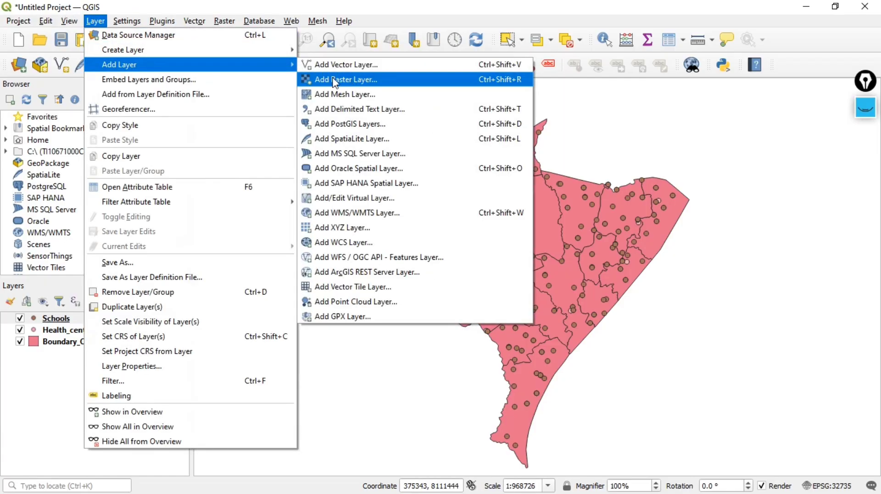
{"action": "left_click", "coordinate": [324, 69]}
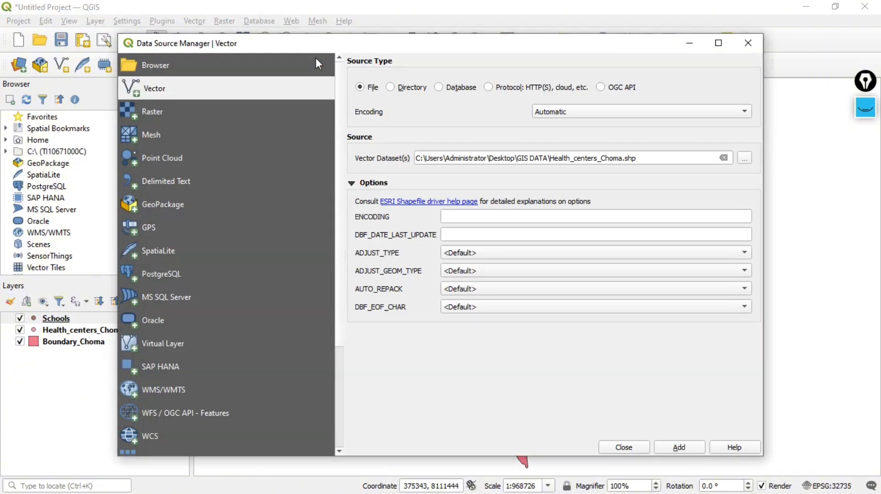
{"action": "left_click", "coordinate": [744, 158]}
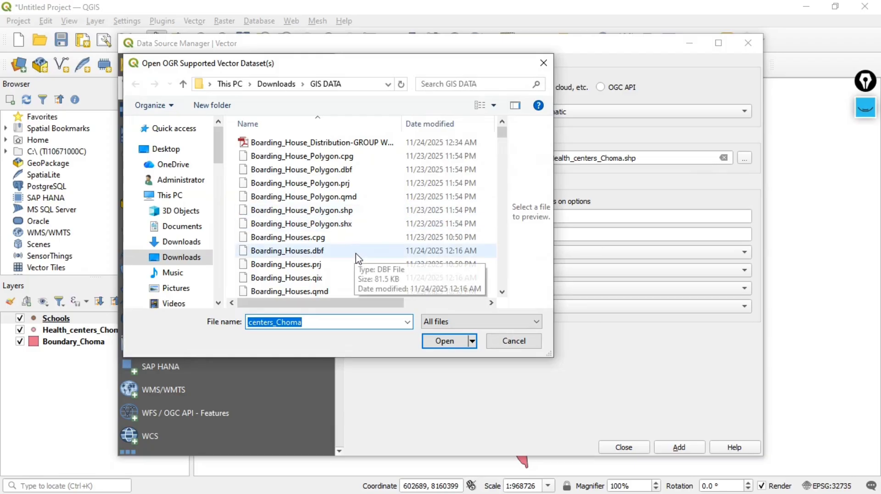
{"action": "key", "text": "BackSpace"}
{"action": "type", "text": "RO"}
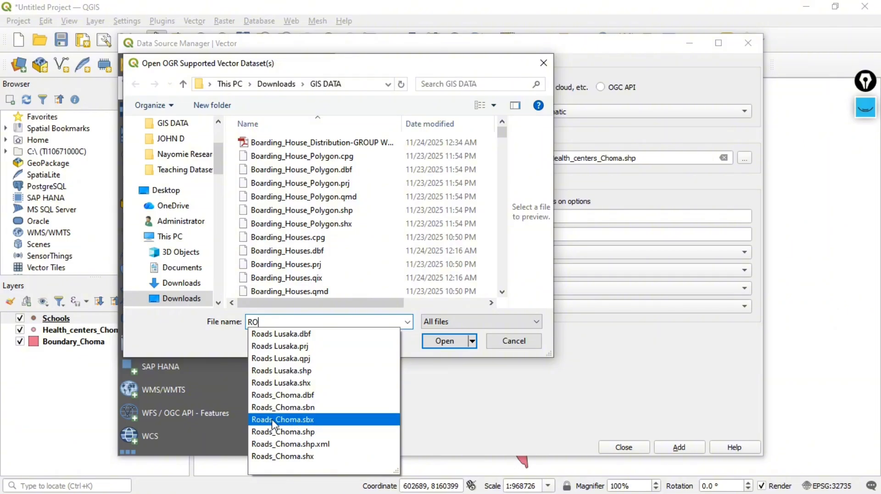
{"action": "left_click", "coordinate": [302, 432]}
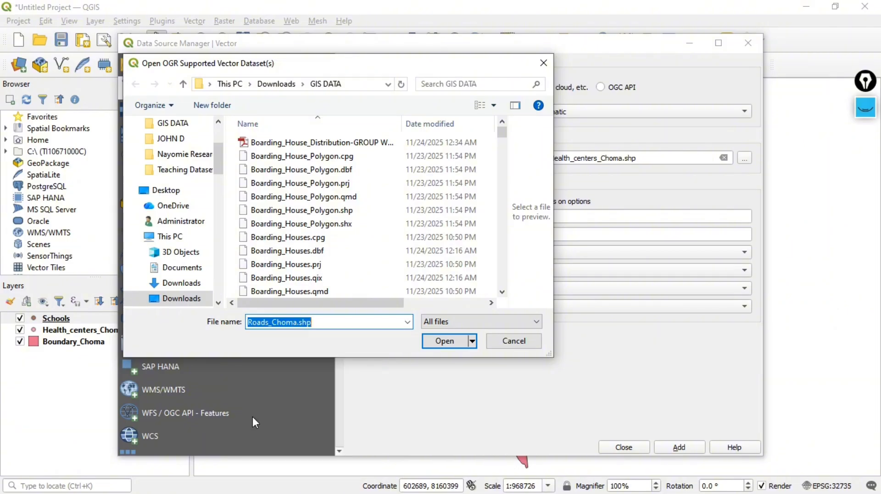
{"action": "left_click", "coordinate": [450, 348]}
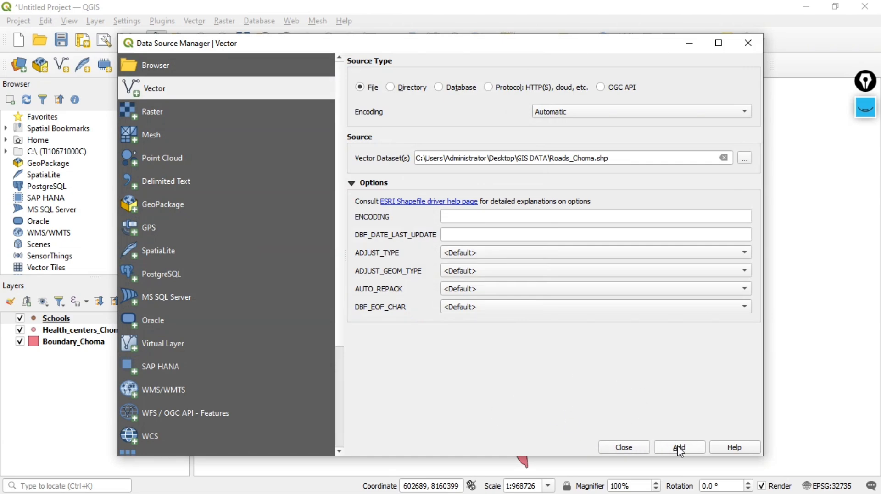
- Add the Roads_Choma layer to the project and close the Data Source Manager
{"action": "left_click", "coordinate": [679, 450]}
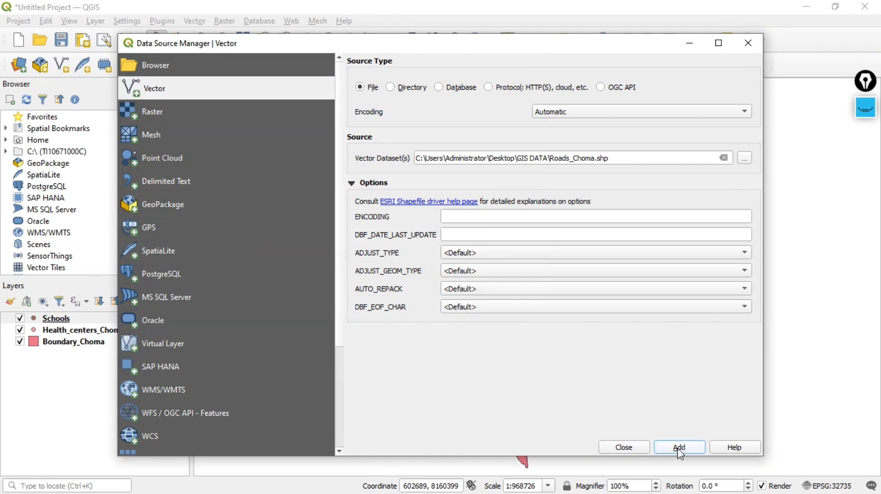
{"action": "left_click", "coordinate": [631, 446]}
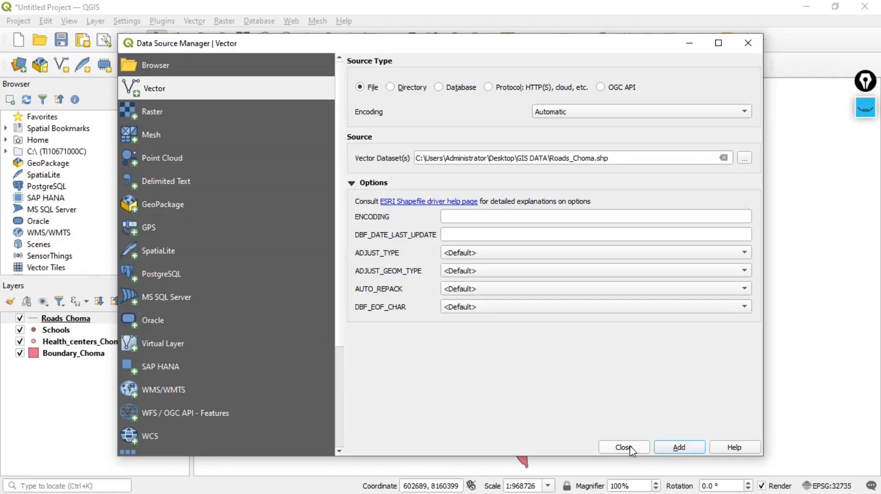
{"action": "left_click", "coordinate": [629, 445]}
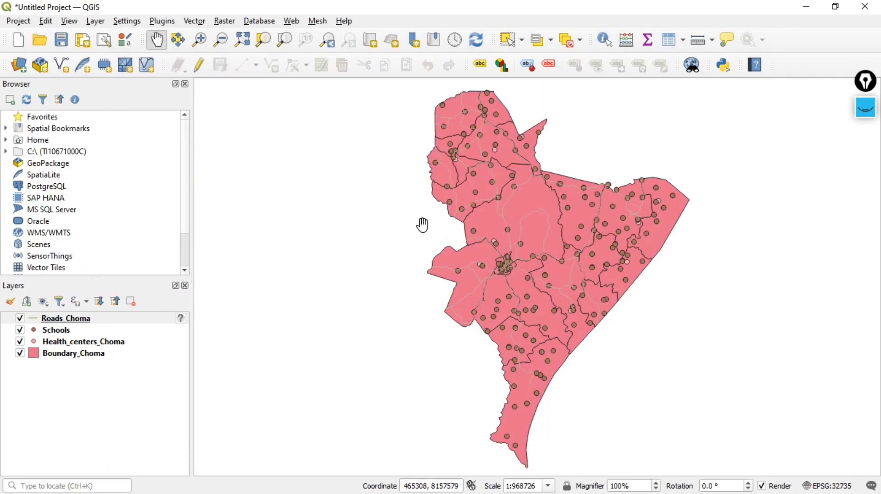
{"action": "left_click_drag", "start_coordinate": [528, 242], "coordinate": [521, 266]}
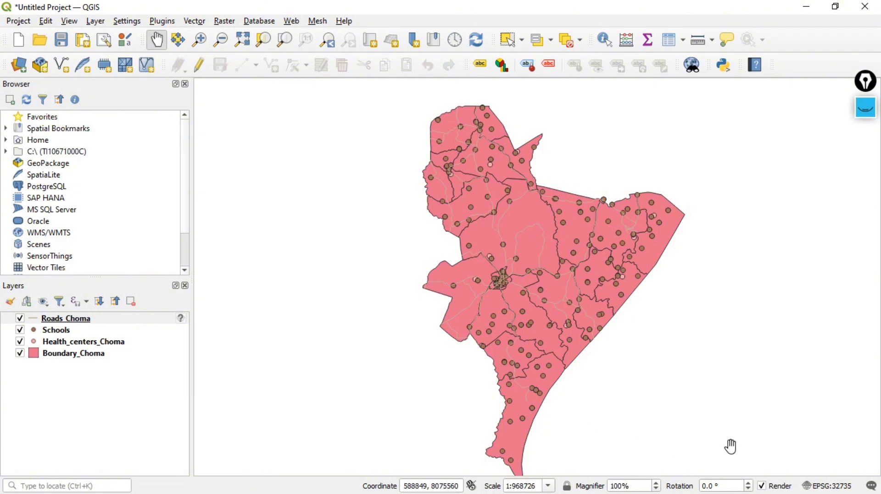
- Set the layer CRS of Roads_Choma to EPSG:4326
{"action": "left_click", "coordinate": [130, 325]}
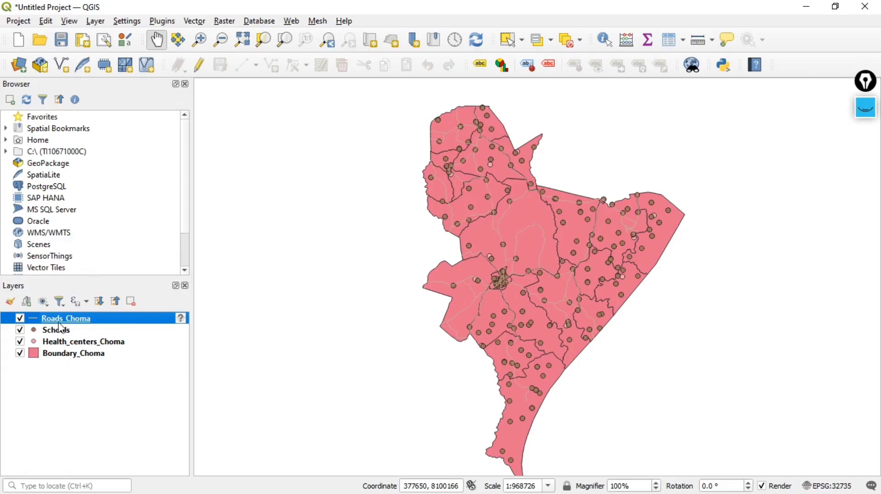
{"action": "right_click", "coordinate": [106, 326]}
{"action": "mouse_move", "coordinate": [147, 250]}
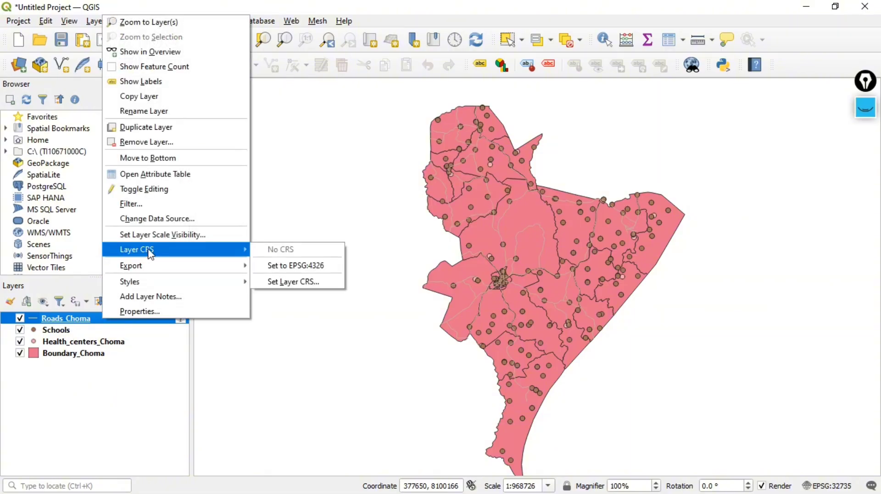
{"action": "mouse_move", "coordinate": [139, 266]}
{"action": "left_click", "coordinate": [268, 266]}
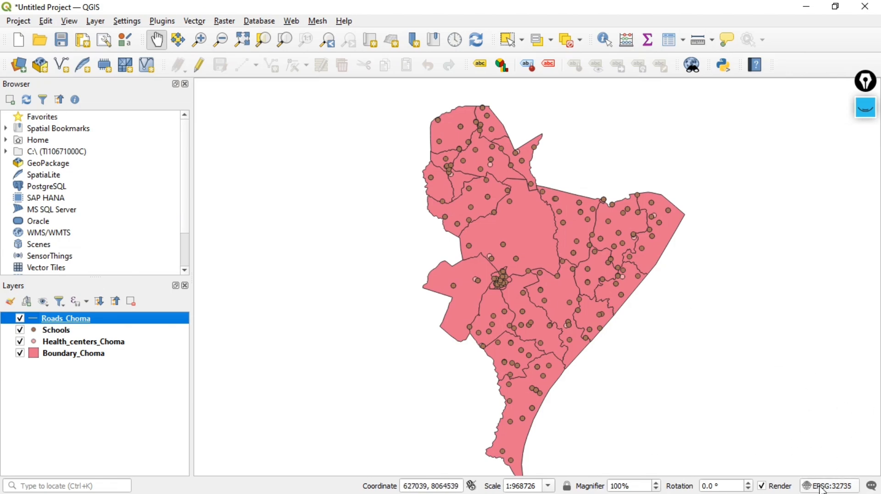
- Set the assigned coordinate reference system of the Roads_Choma layer to the project CRS, EPSG:32735 - WGS 84 / UTM zone 35S
{"action": "right_click", "coordinate": [127, 320]}
{"action": "left_click", "coordinate": [178, 315]}
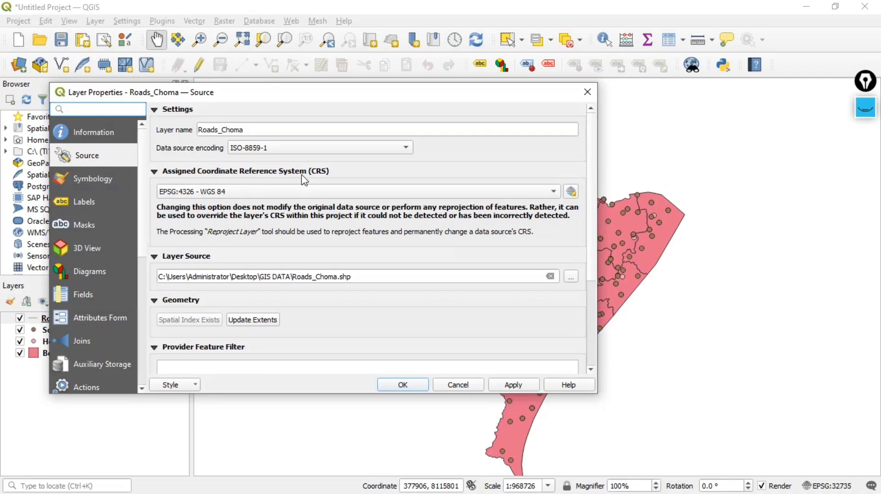
{"action": "left_click", "coordinate": [236, 193]}
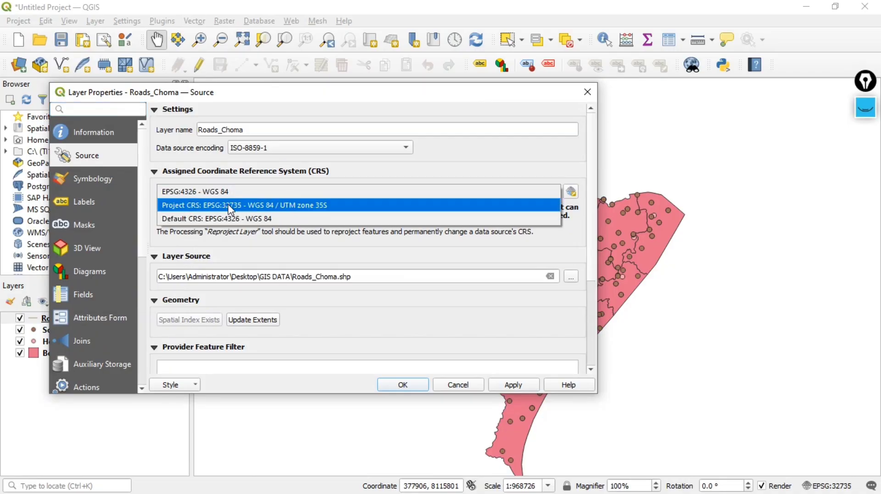
{"action": "left_click", "coordinate": [186, 205]}
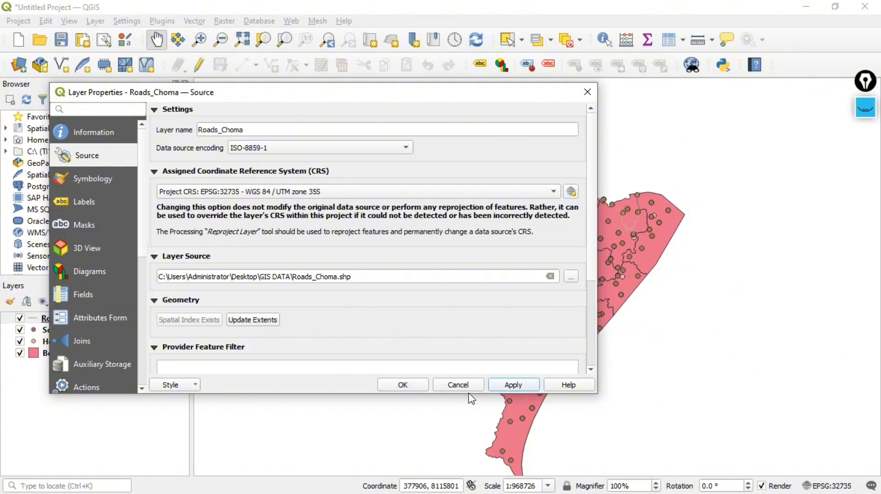
{"action": "left_click", "coordinate": [411, 387]}
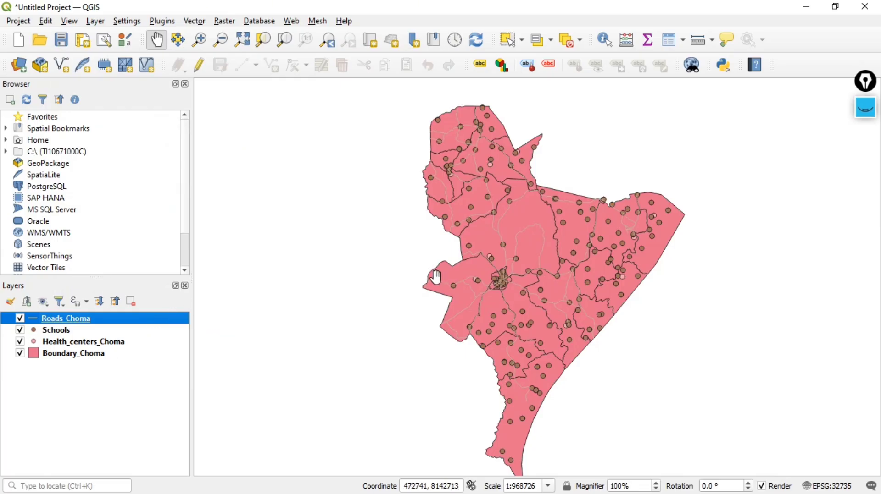
{"action": "left_click_drag", "start_coordinate": [526, 272], "coordinate": [584, 260]}
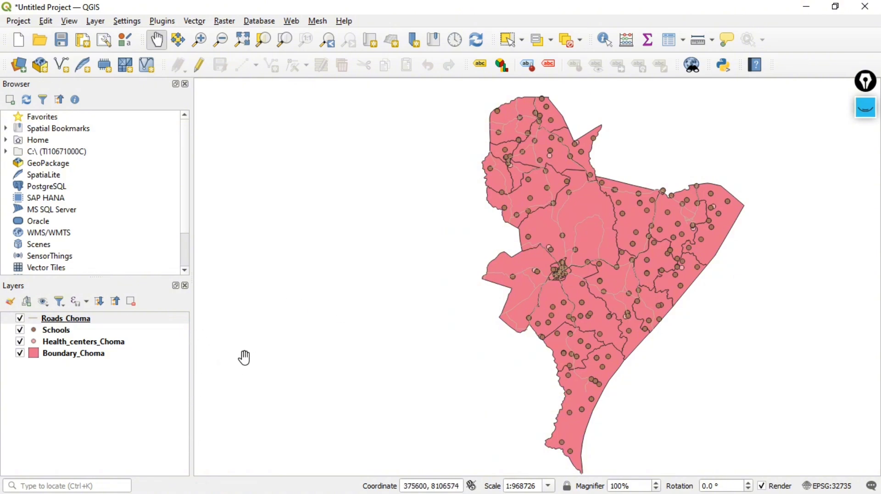
{"action": "left_click", "coordinate": [76, 357]}
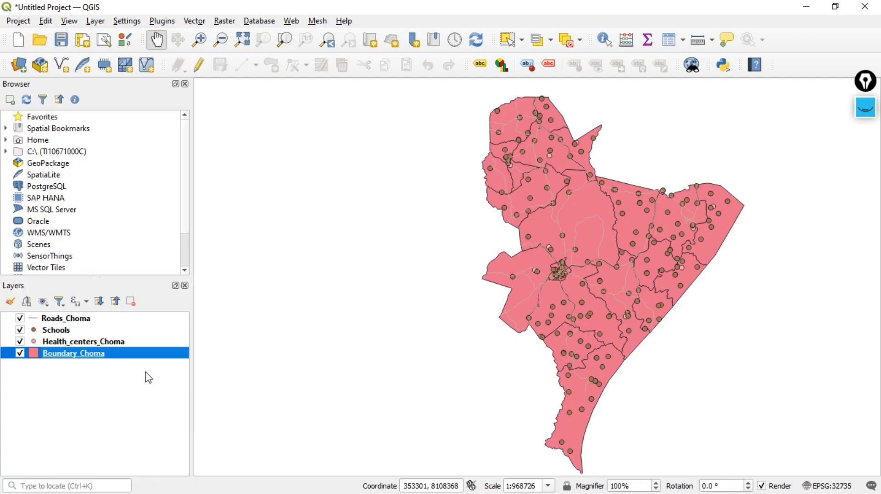
{"action": "right_click", "coordinate": [123, 356]}
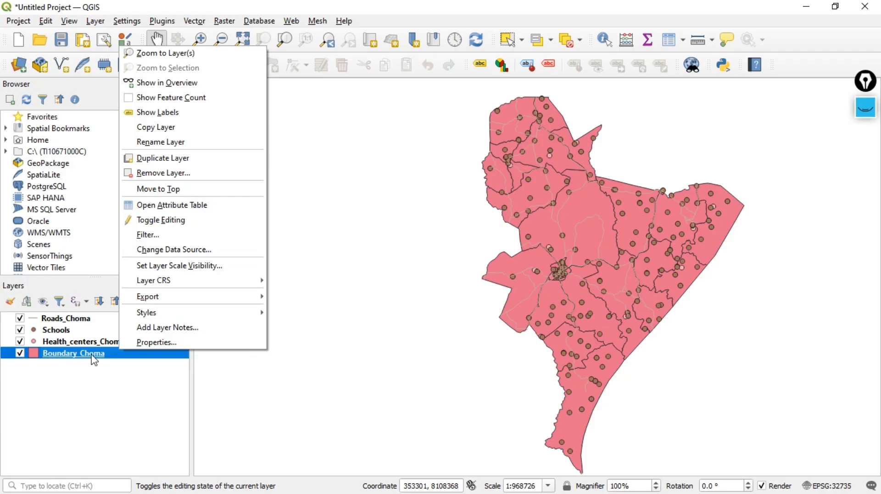
{"action": "left_click", "coordinate": [97, 378]}
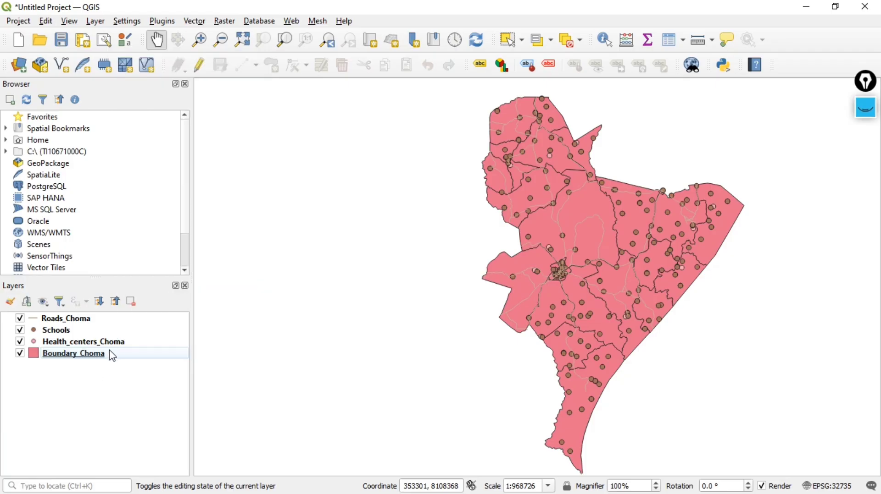
{"action": "left_click", "coordinate": [113, 357]}
{"action": "right_click", "coordinate": [112, 356]}
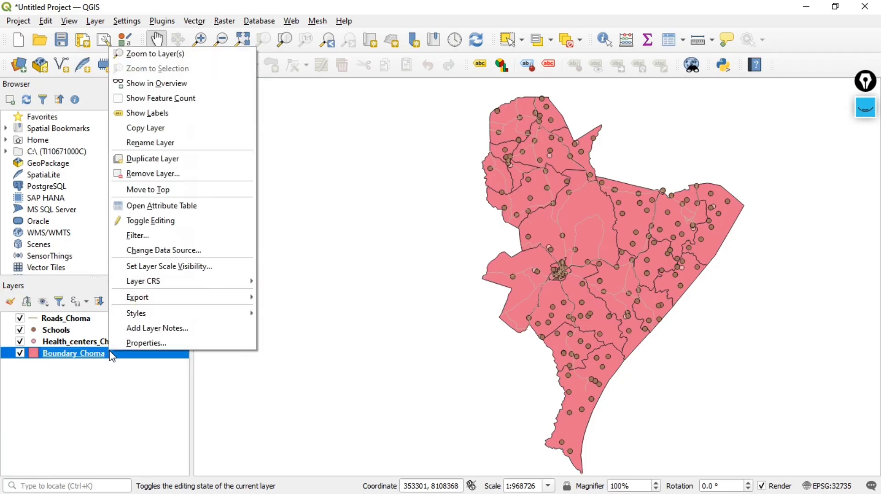
{"action": "left_click", "coordinate": [55, 389]}
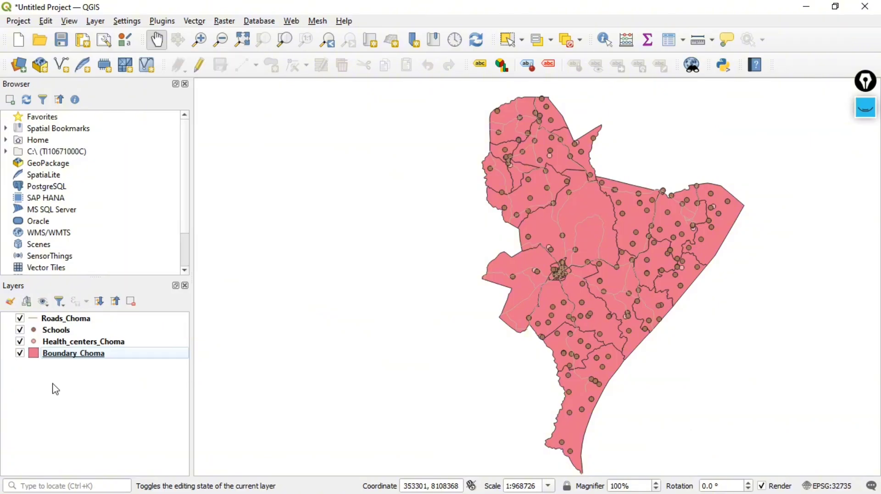
- Open the Boundary_Choma attribute table in a maximized window and sort it by the pop 2010 field
{"action": "left_click", "coordinate": [124, 358]}
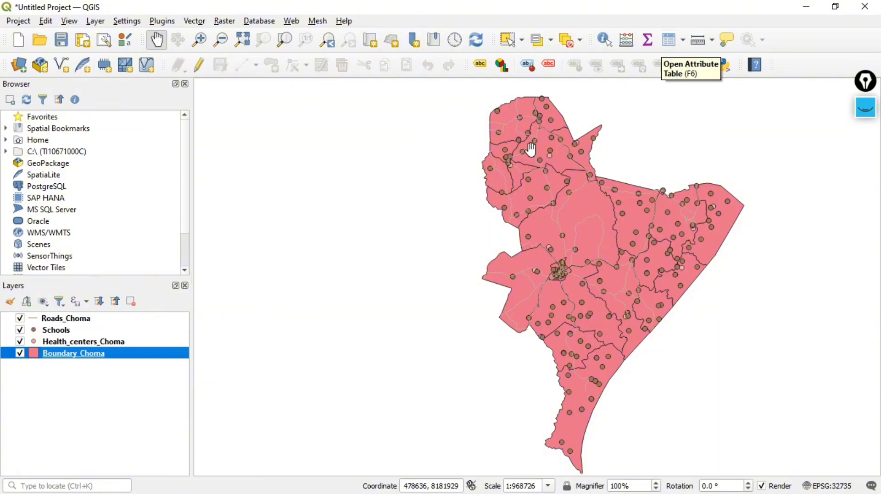
{"action": "left_click", "coordinate": [669, 46]}
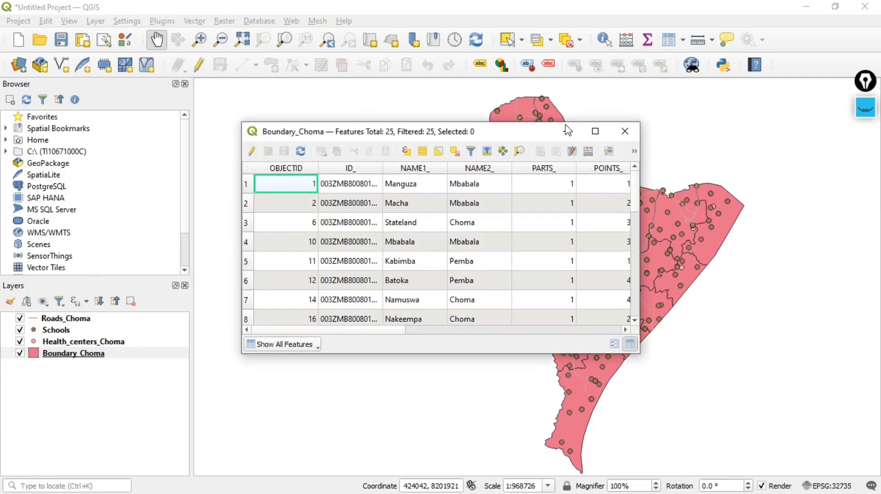
{"action": "left_click", "coordinate": [595, 131]}
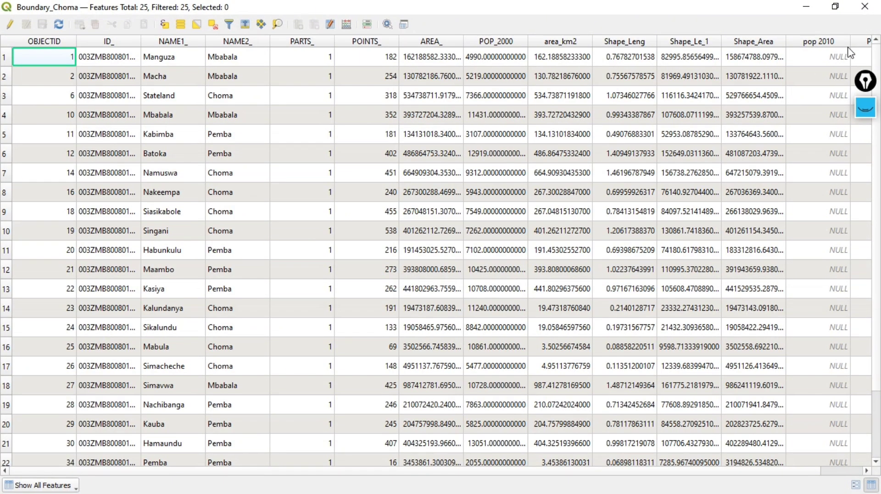
{"action": "left_click", "coordinate": [819, 45]}
{"action": "scroll", "coordinate": [692, 471], "scroll_direction": "right", "scroll_amount": 2}
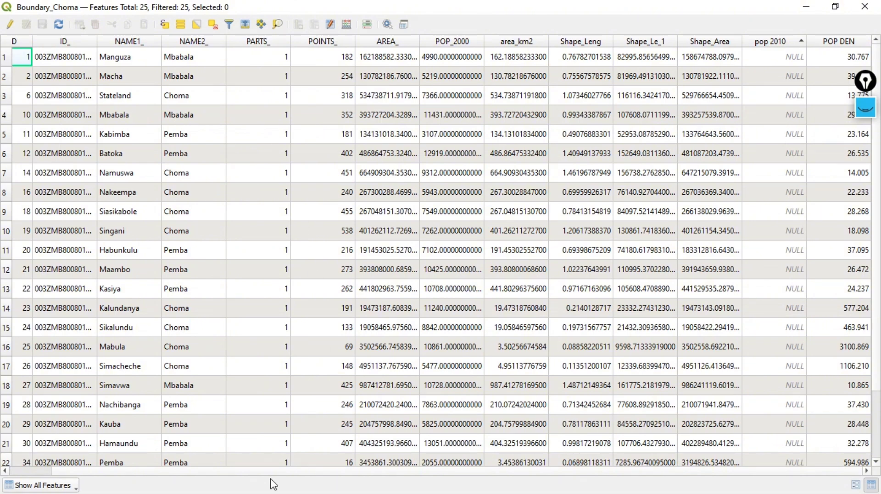
{"action": "scroll", "coordinate": [222, 471], "scroll_direction": "left", "scroll_amount": 2}
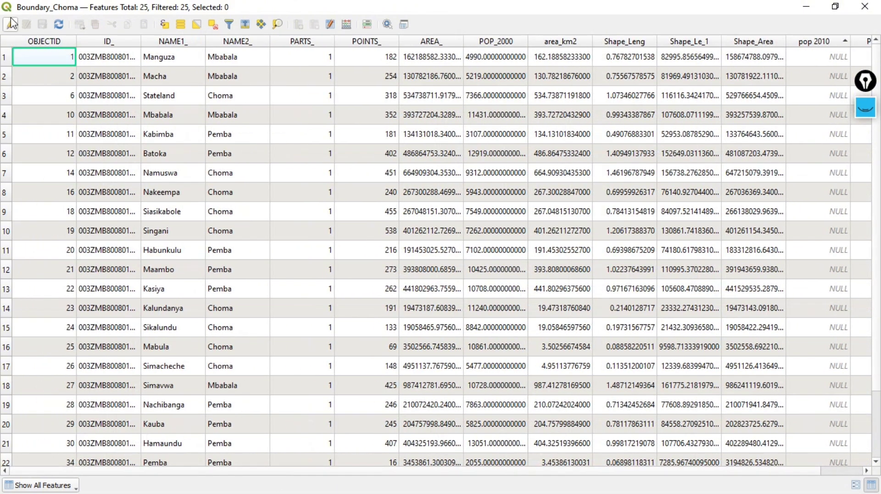
- Enable editing of the Boundary_Choma attribute table and delete the pop 2010 field
{"action": "left_click", "coordinate": [11, 25]}
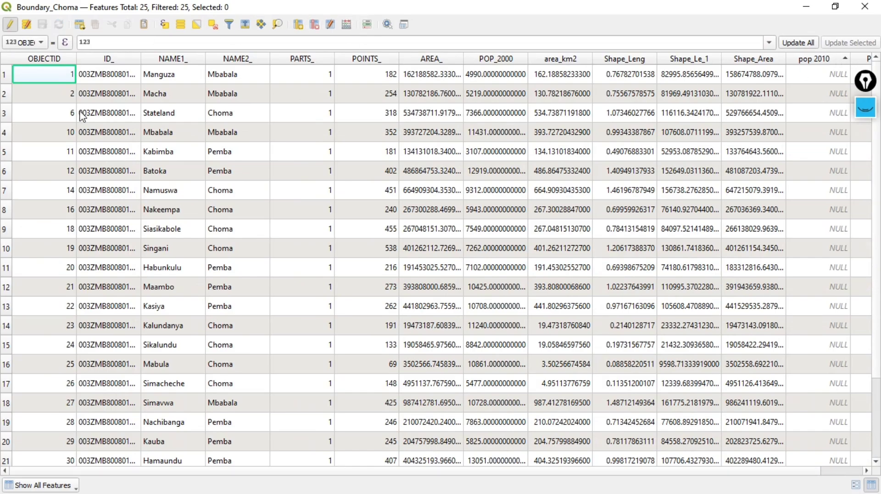
{"action": "left_click", "coordinate": [313, 25]}
{"action": "scroll", "coordinate": [353, 289], "scroll_direction": "down", "scroll_amount": 2}
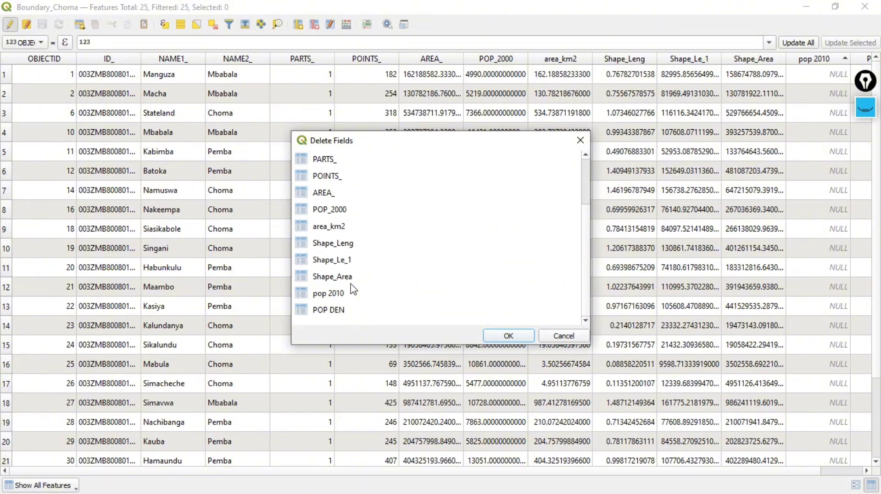
{"action": "left_click", "coordinate": [345, 300]}
{"action": "left_click", "coordinate": [486, 338]}
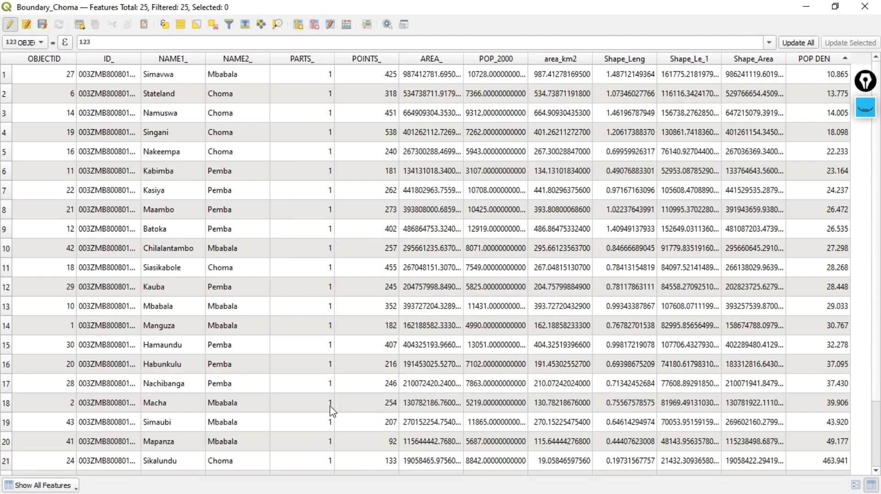
- Delete the POP DEN field from the Boundary_Choma attribute table
{"action": "scroll", "coordinate": [287, 449], "scroll_direction": "down", "scroll_amount": 1}
{"action": "scroll", "coordinate": [289, 445], "scroll_direction": "up", "scroll_amount": 1}
{"action": "left_click", "coordinate": [820, 58]}
{"action": "left_click", "coordinate": [818, 59]}
{"action": "right_click", "coordinate": [810, 58]}
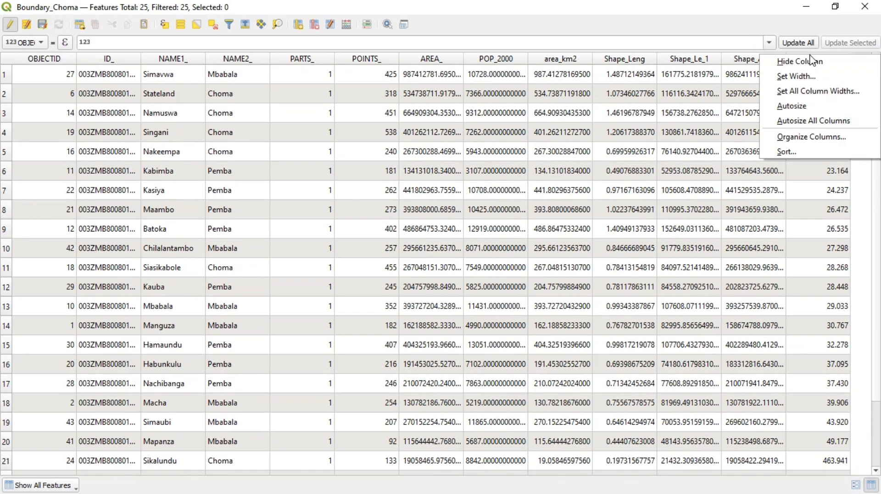
{"action": "left_click", "coordinate": [315, 27]}
{"action": "scroll", "coordinate": [343, 260], "scroll_direction": "down", "scroll_amount": 1}
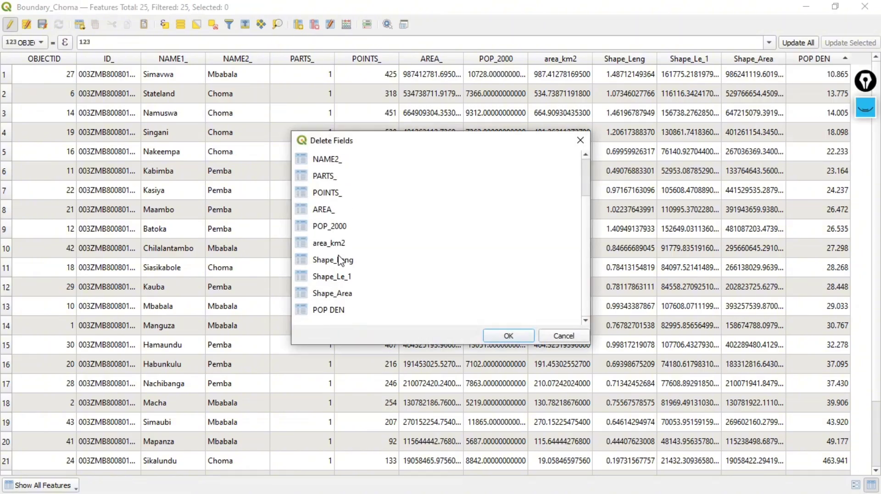
{"action": "left_click", "coordinate": [329, 310]}
{"action": "left_click", "coordinate": [507, 336]}
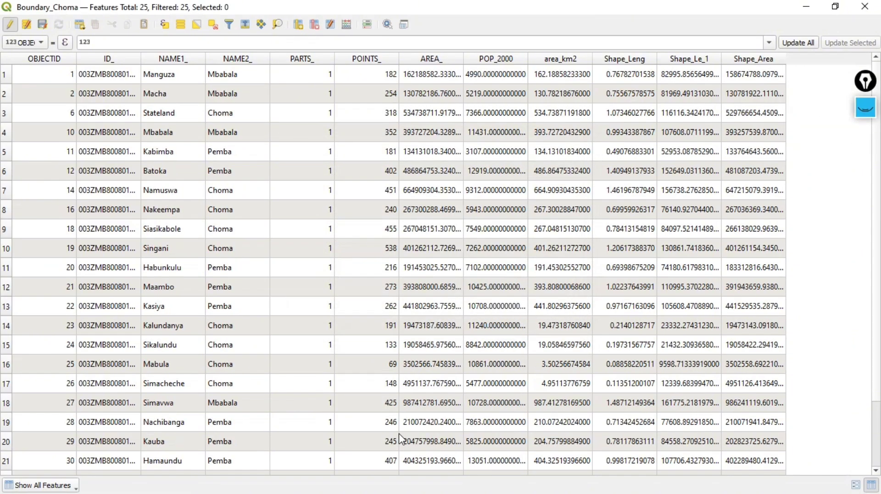
- Minimize the attribute table, then stop editing Boundary_Choma and save the changes to the layer
{"action": "scroll", "coordinate": [574, 357], "scroll_direction": "down", "scroll_amount": 2}
{"action": "scroll", "coordinate": [556, 358], "scroll_direction": "up", "scroll_amount": 2}
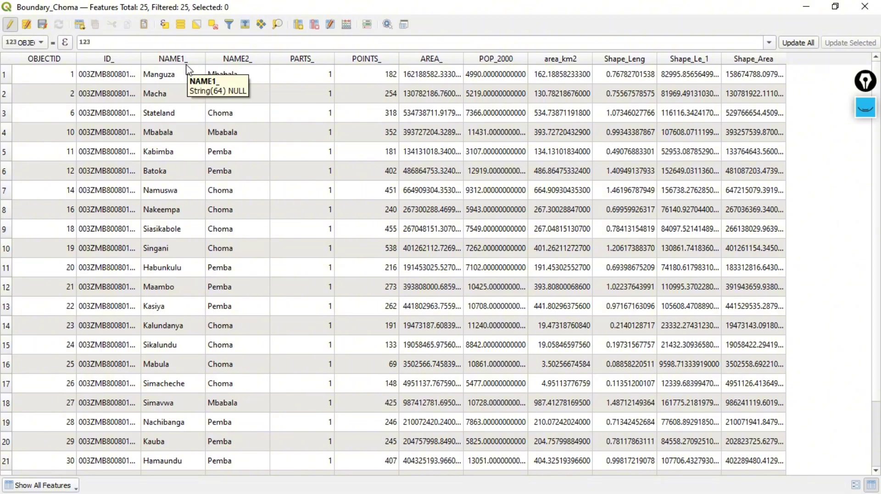
{"action": "left_click", "coordinate": [806, 6]}
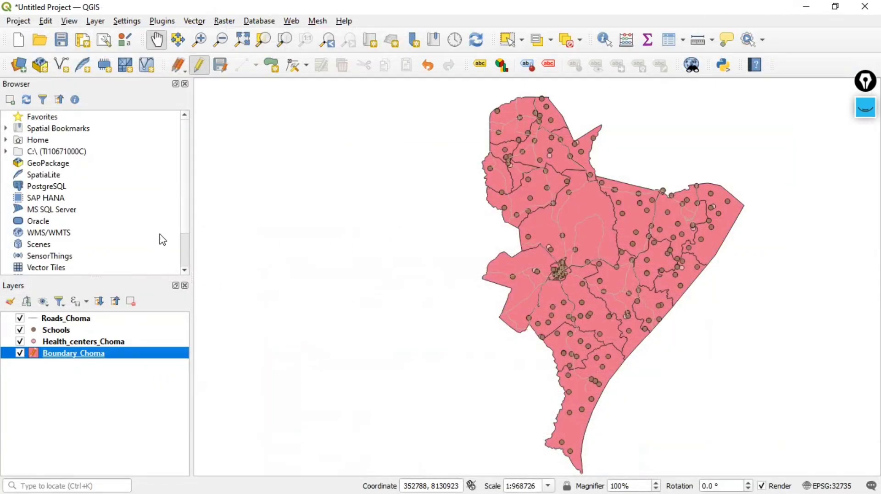
{"action": "left_click", "coordinate": [200, 67]}
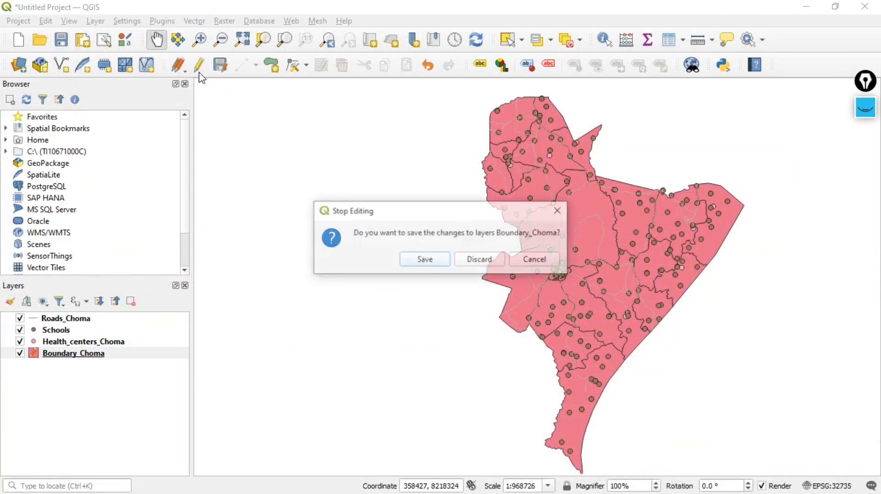
{"action": "left_click", "coordinate": [435, 262]}
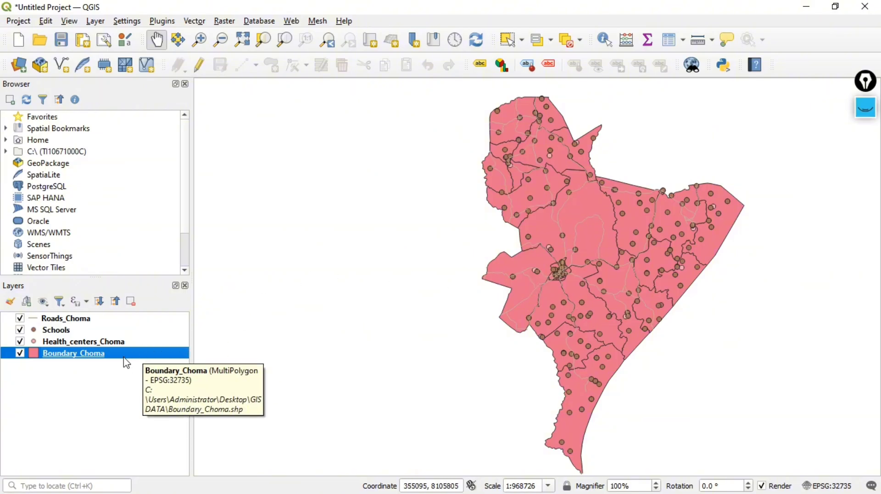
- Open the Boundary_Choma layer properties and set its labelling to Single Labels
{"action": "right_click", "coordinate": [154, 352]}
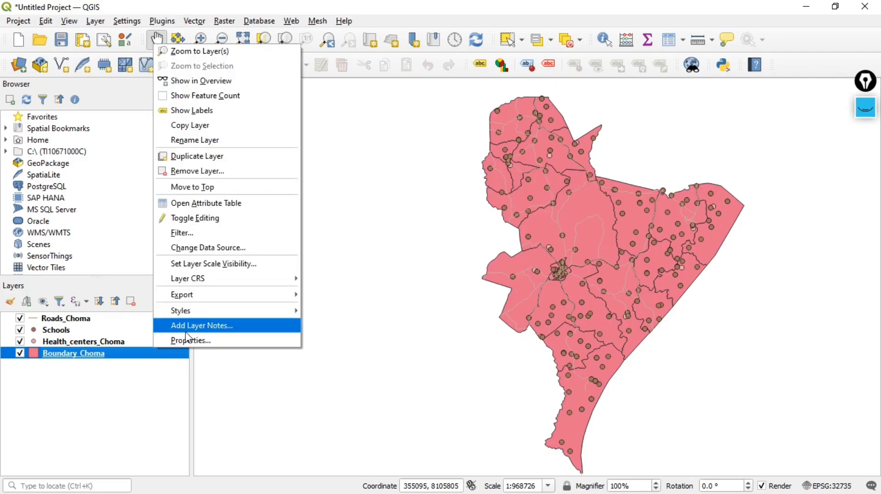
{"action": "left_click", "coordinate": [130, 396]}
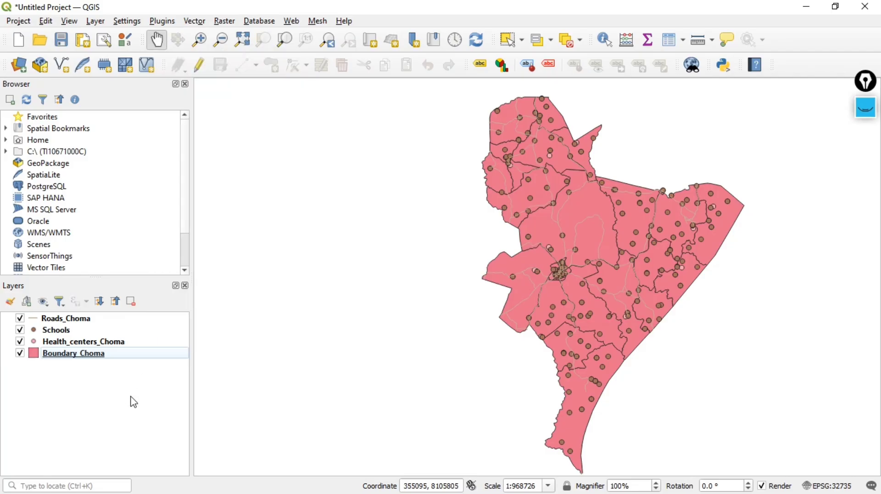
{"action": "left_click", "coordinate": [133, 354]}
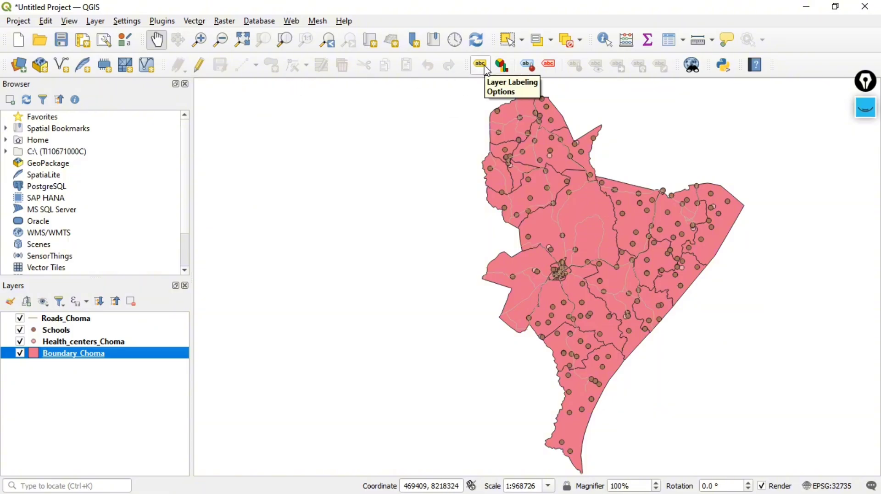
{"action": "right_click", "coordinate": [158, 355]}
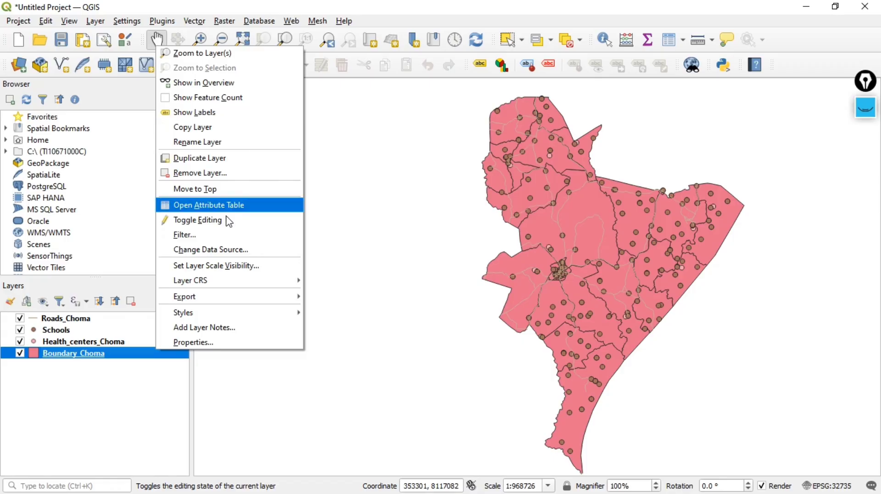
{"action": "left_click", "coordinate": [207, 345]}
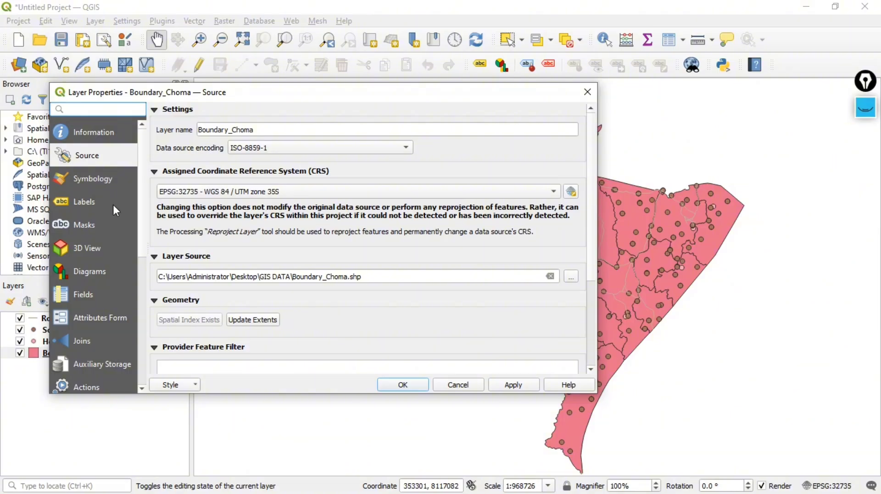
{"action": "left_click", "coordinate": [67, 202]}
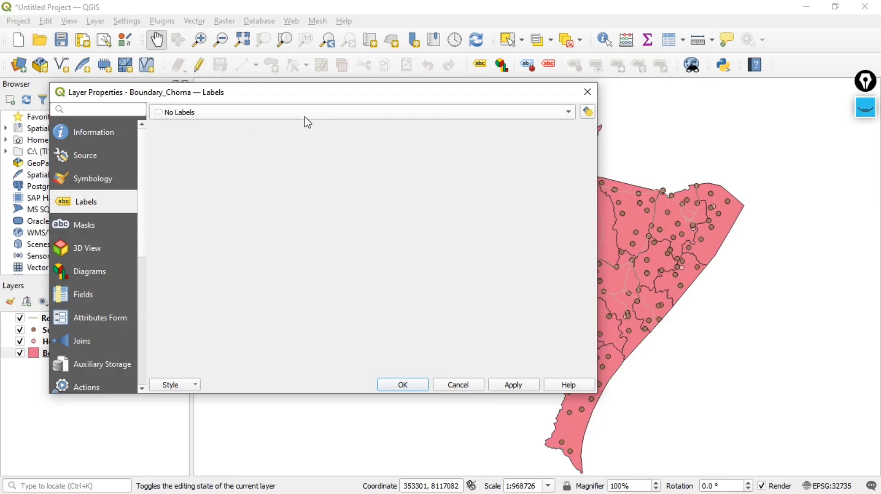
{"action": "left_click", "coordinate": [318, 113]}
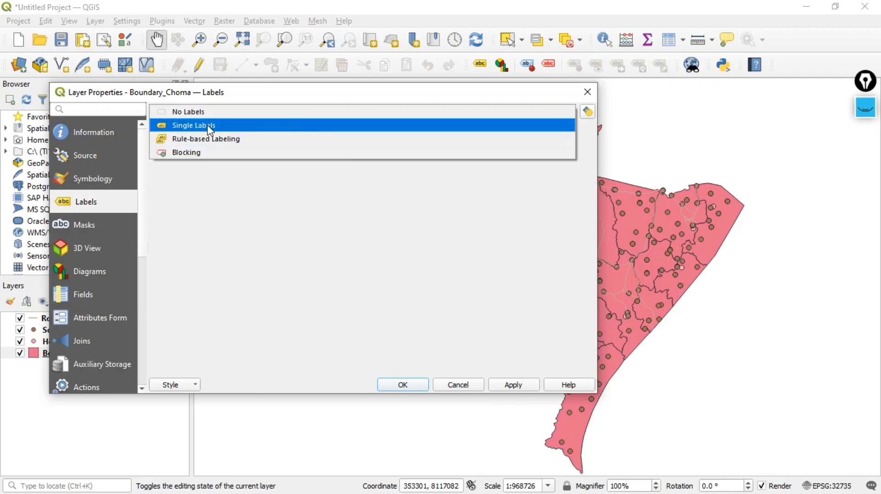
{"action": "left_click", "coordinate": [184, 125]}
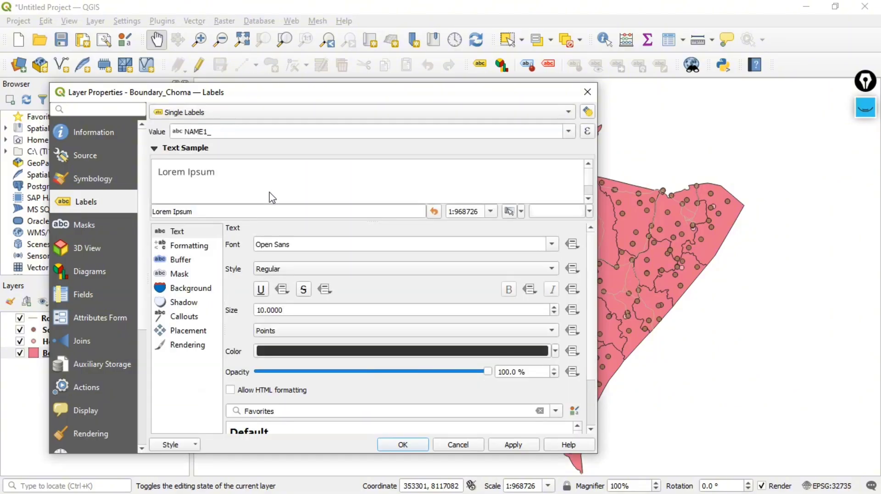
- Choose NAME1_ as the field that supplies the Boundary_Choma label text
{"action": "scroll", "coordinate": [283, 225], "scroll_direction": "down", "scroll_amount": 2}
{"action": "scroll", "coordinate": [294, 231], "scroll_direction": "up", "scroll_amount": 2}
{"action": "scroll", "coordinate": [301, 291], "scroll_direction": "down", "scroll_amount": 2}
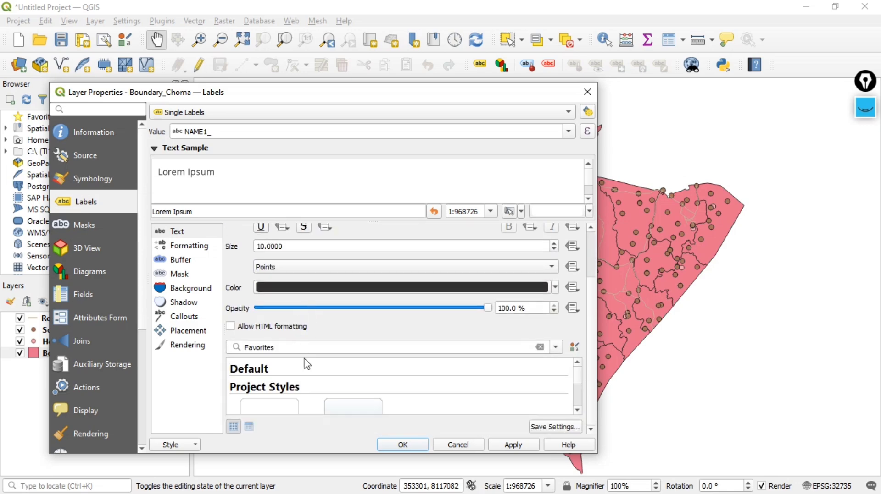
{"action": "scroll", "coordinate": [317, 361], "scroll_direction": "up", "scroll_amount": 2}
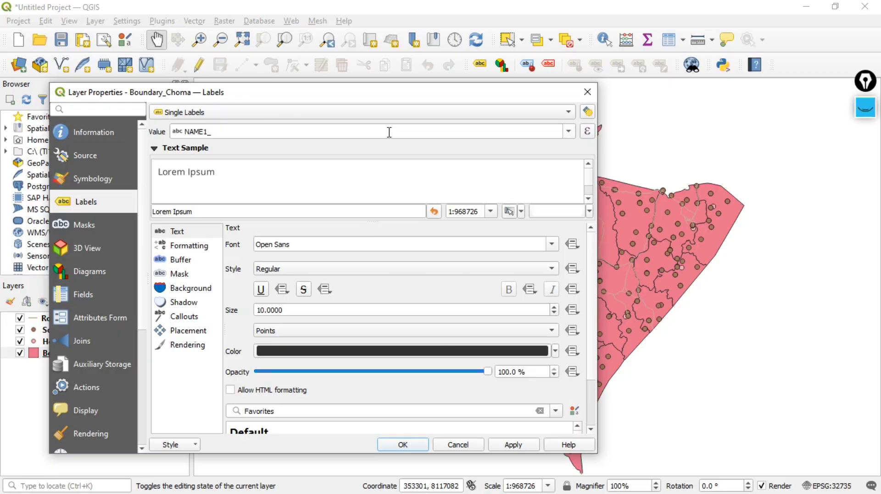
{"action": "left_click", "coordinate": [568, 132]}
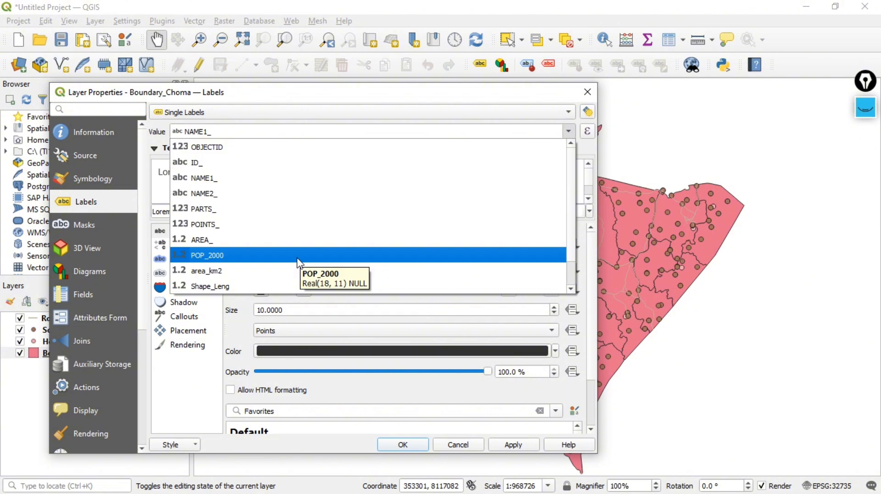
{"action": "scroll", "coordinate": [204, 279], "scroll_direction": "down", "scroll_amount": 1}
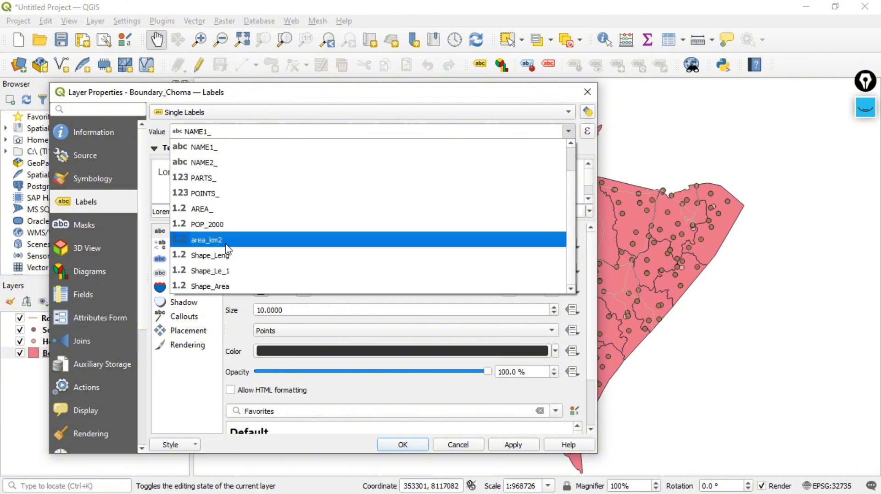
{"action": "scroll", "coordinate": [229, 254], "scroll_direction": "up", "scroll_amount": 1}
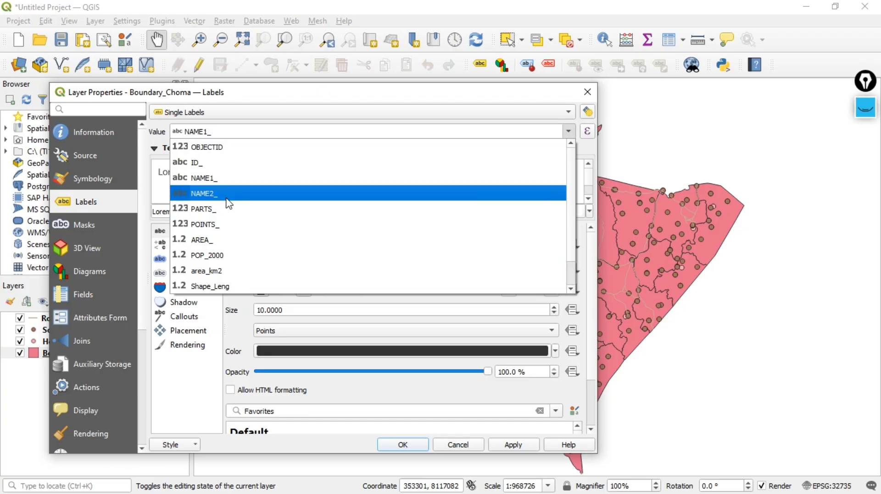
{"action": "left_click", "coordinate": [216, 178]}
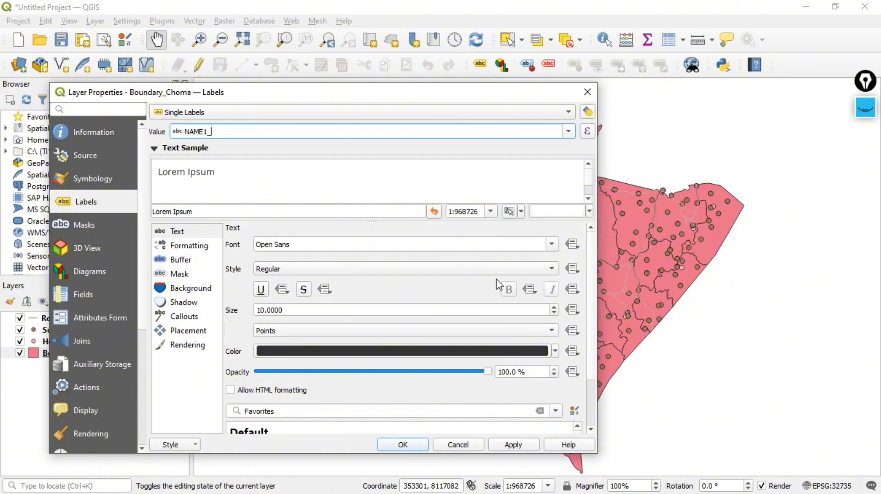
- Set the label text colour to the standard orange and its size to 14 points
{"action": "left_click", "coordinate": [555, 352]}
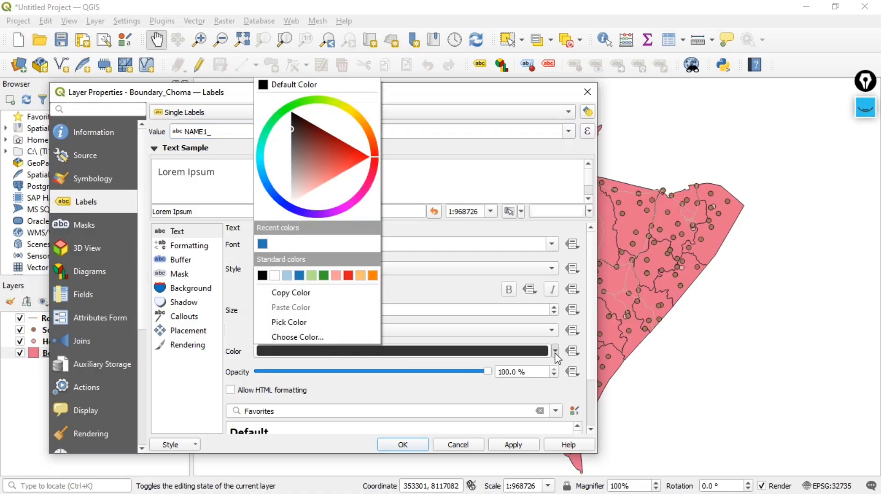
{"action": "left_click", "coordinate": [373, 276]}
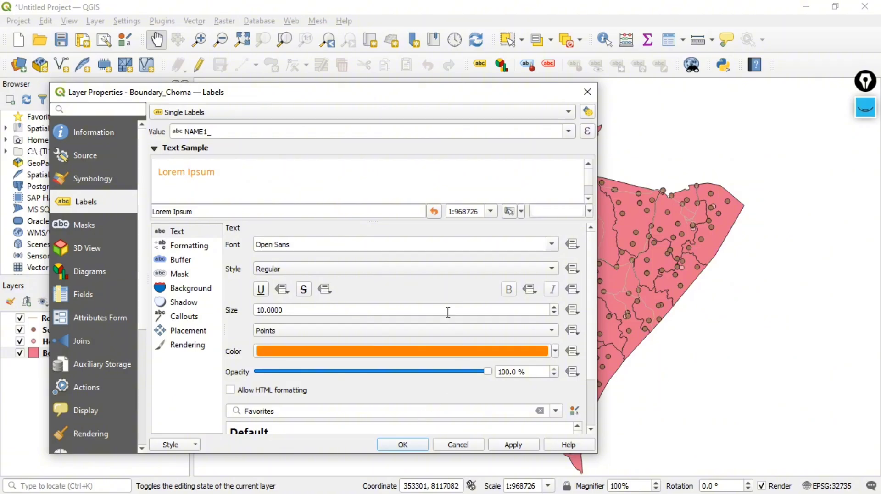
{"action": "left_click", "coordinate": [554, 307]}
{"action": "left_click", "coordinate": [554, 308]}
{"action": "left_click", "coordinate": [554, 307]}
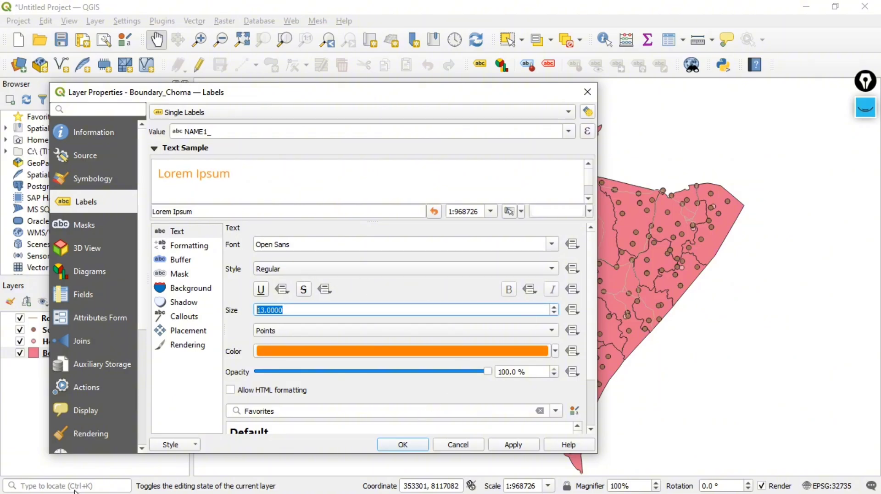
{"action": "key", "text": "Up"}
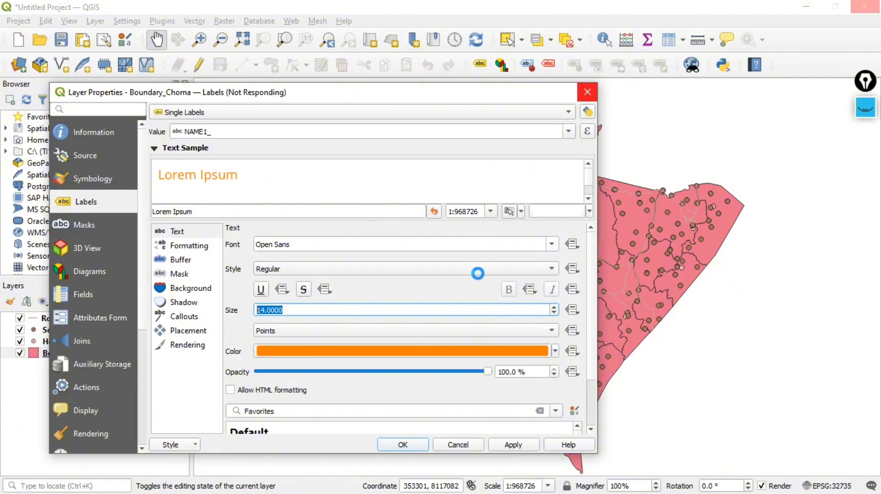
- Change the Boundary_Choma label font to Arial Rounded MT Bold and apply it to the map
{"action": "left_click", "coordinate": [550, 246]}
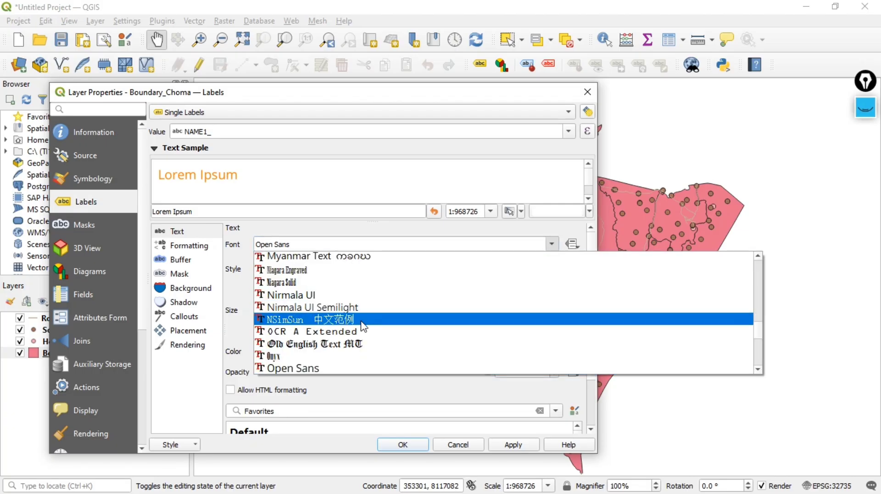
{"action": "scroll", "coordinate": [477, 369], "scroll_direction": "down", "scroll_amount": 2}
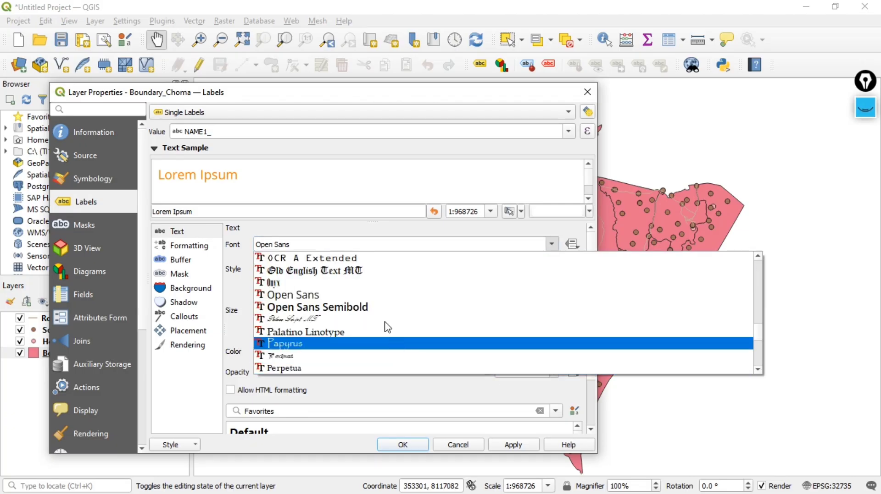
{"action": "scroll", "coordinate": [475, 332], "scroll_direction": "down", "scroll_amount": 6}
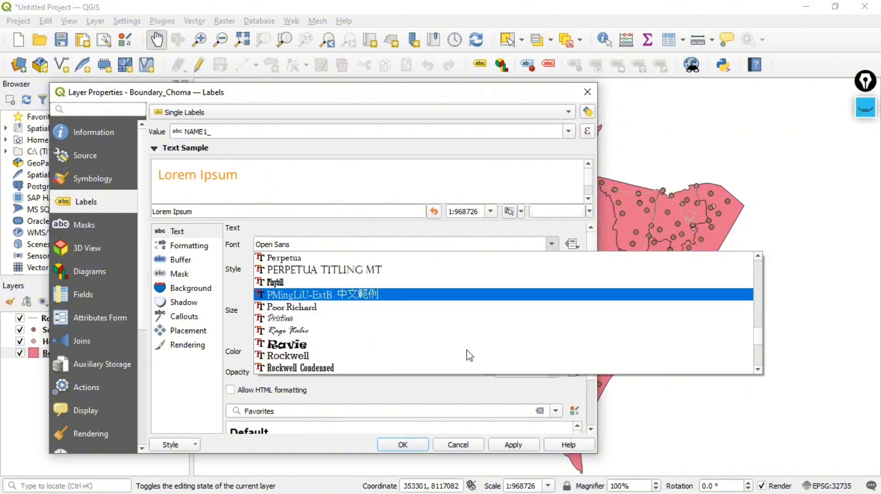
{"action": "scroll", "coordinate": [466, 355], "scroll_direction": "down", "scroll_amount": 1}
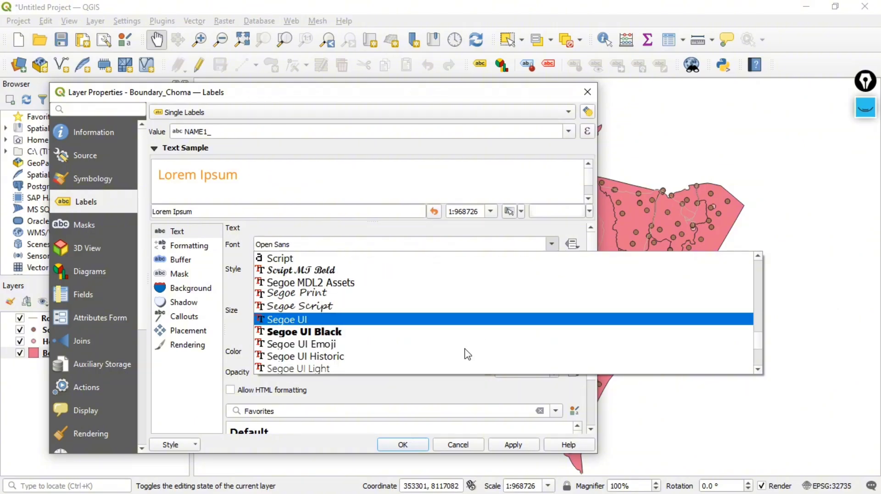
{"action": "scroll", "coordinate": [466, 355], "scroll_direction": "down", "scroll_amount": 3}
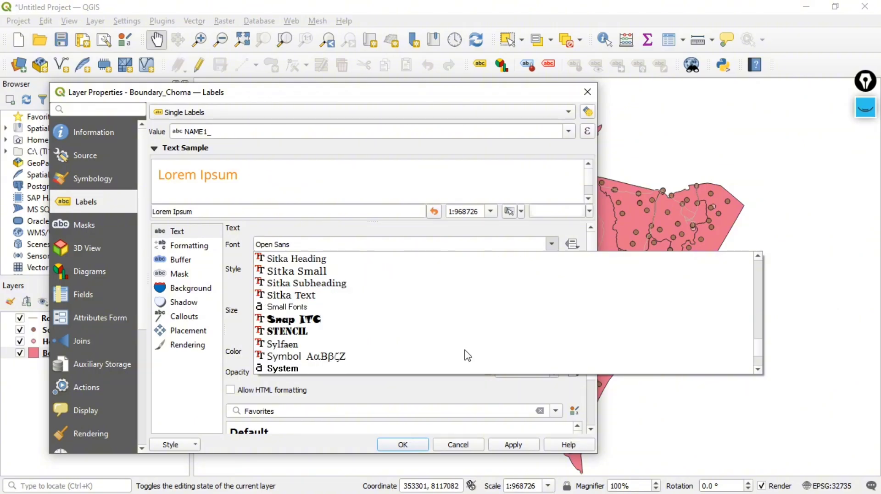
{"action": "scroll", "coordinate": [467, 356], "scroll_direction": "down", "scroll_amount": 7}
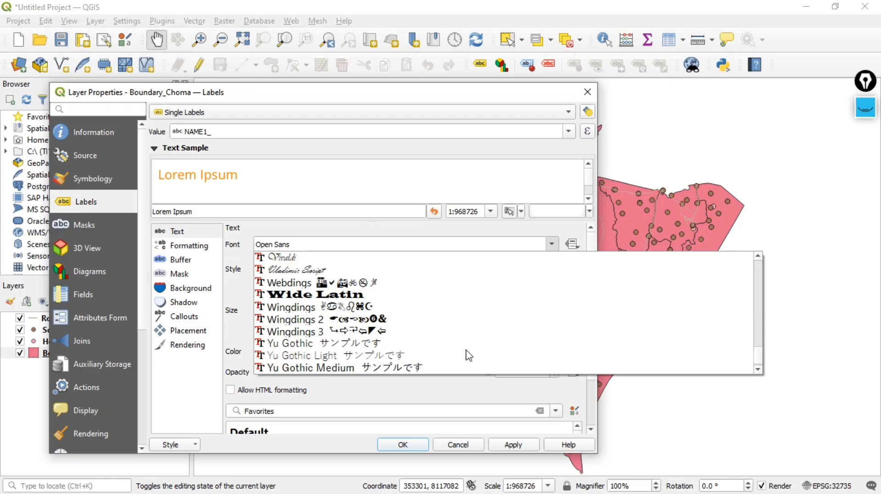
{"action": "scroll", "coordinate": [467, 355], "scroll_direction": "down", "scroll_amount": 2}
{"action": "scroll", "coordinate": [467, 356], "scroll_direction": "up", "scroll_amount": 20}
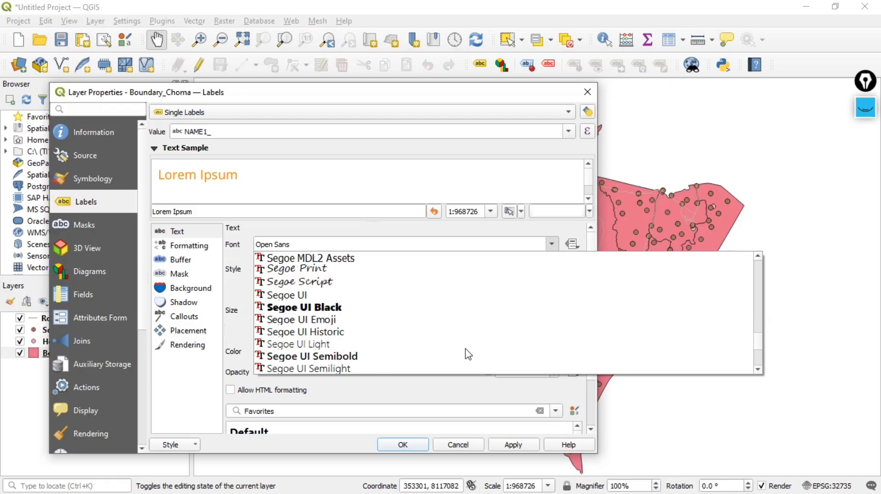
{"action": "scroll", "coordinate": [467, 355], "scroll_direction": "up", "scroll_amount": 10}
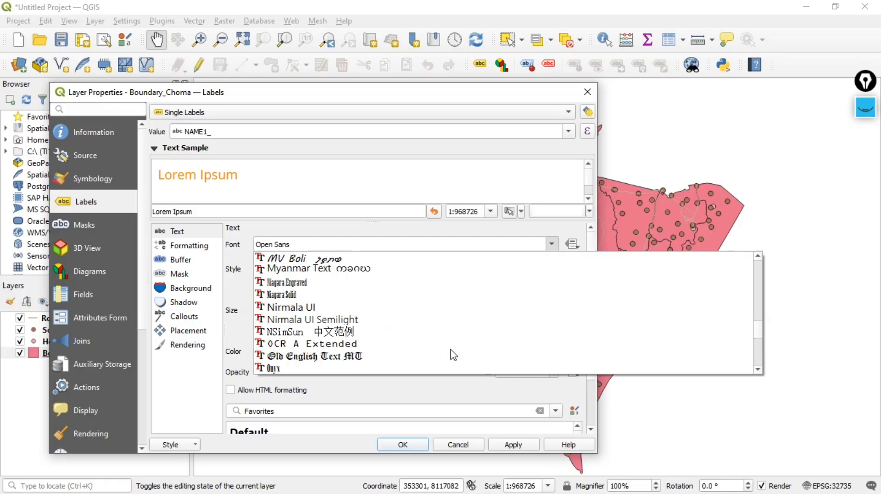
{"action": "scroll", "coordinate": [452, 354], "scroll_direction": "up", "scroll_amount": 3}
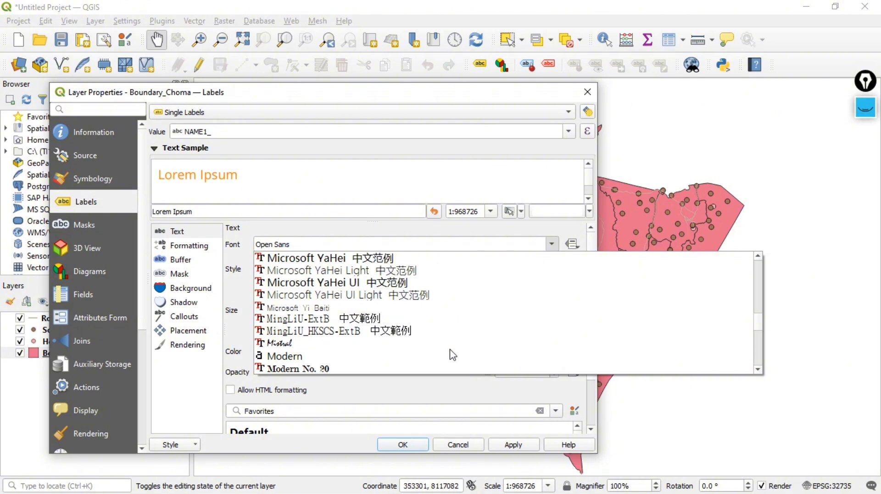
{"action": "scroll", "coordinate": [452, 356], "scroll_direction": "up", "scroll_amount": 3}
{"action": "scroll", "coordinate": [452, 356], "scroll_direction": "up", "scroll_amount": 12}
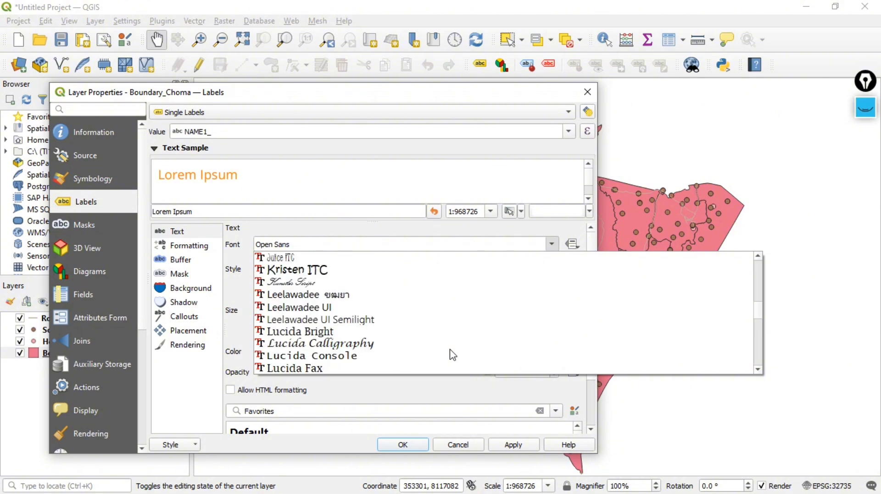
{"action": "scroll", "coordinate": [453, 356], "scroll_direction": "up", "scroll_amount": 8}
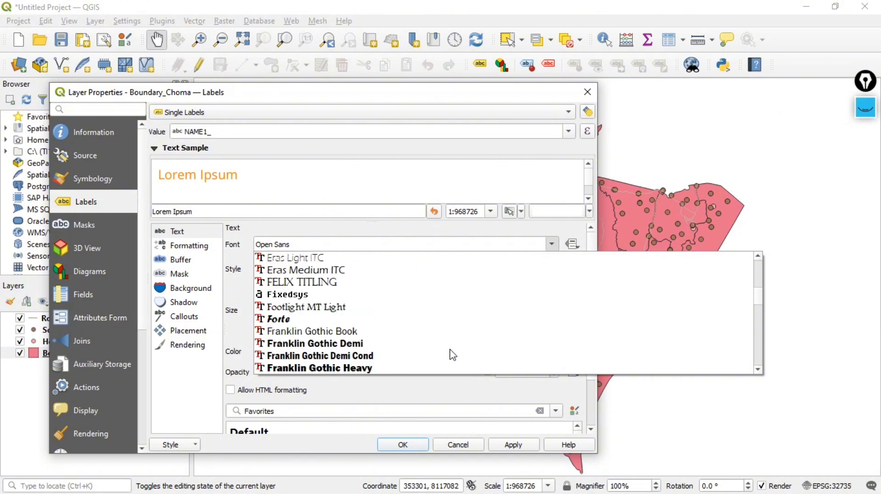
{"action": "scroll", "coordinate": [452, 356], "scroll_direction": "up", "scroll_amount": 3}
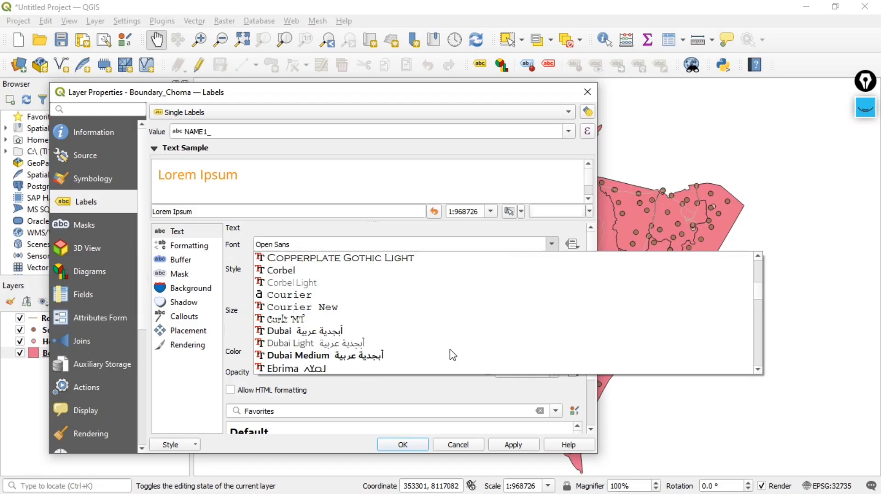
{"action": "scroll", "coordinate": [452, 355], "scroll_direction": "down", "scroll_amount": 6}
{"action": "scroll", "coordinate": [453, 356], "scroll_direction": "up", "scroll_amount": 7}
{"action": "scroll", "coordinate": [452, 355], "scroll_direction": "up", "scroll_amount": 17}
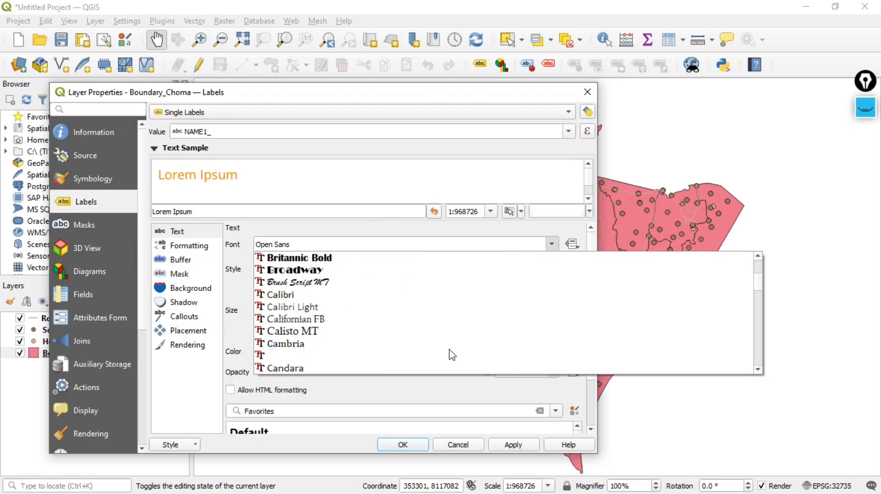
{"action": "scroll", "coordinate": [453, 356], "scroll_direction": "up", "scroll_amount": 2}
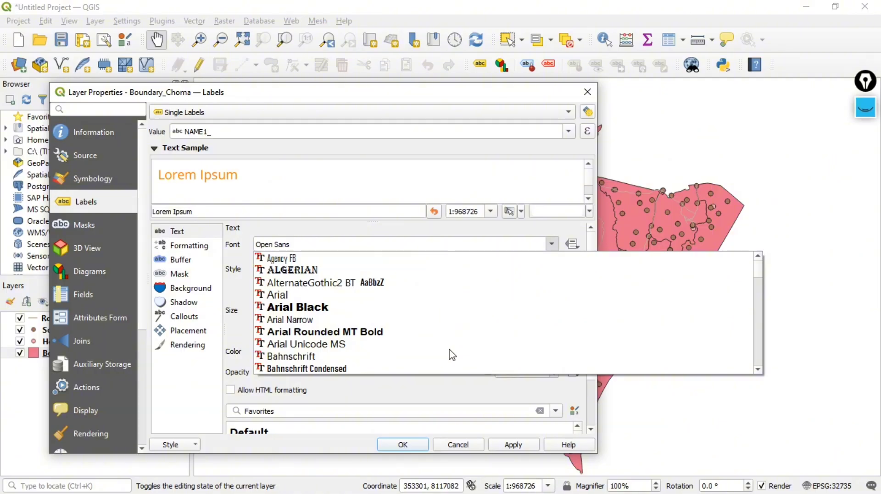
{"action": "left_click", "coordinate": [327, 332]}
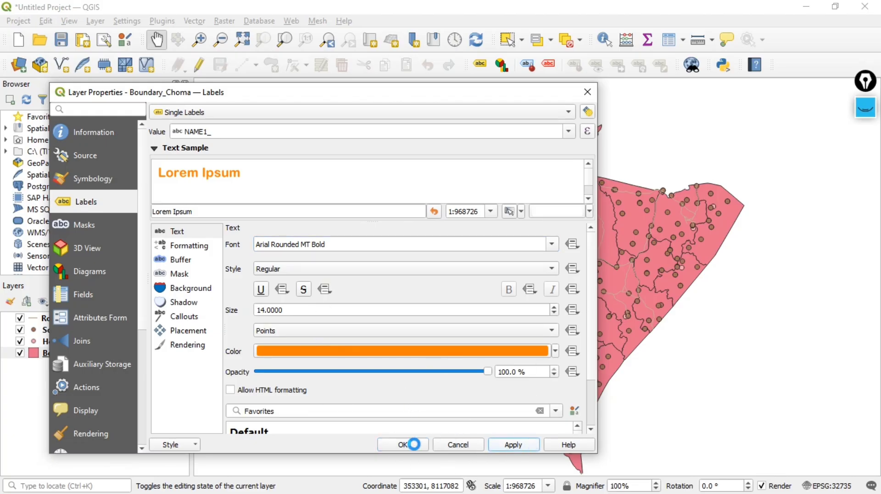
{"action": "left_click", "coordinate": [505, 445]}
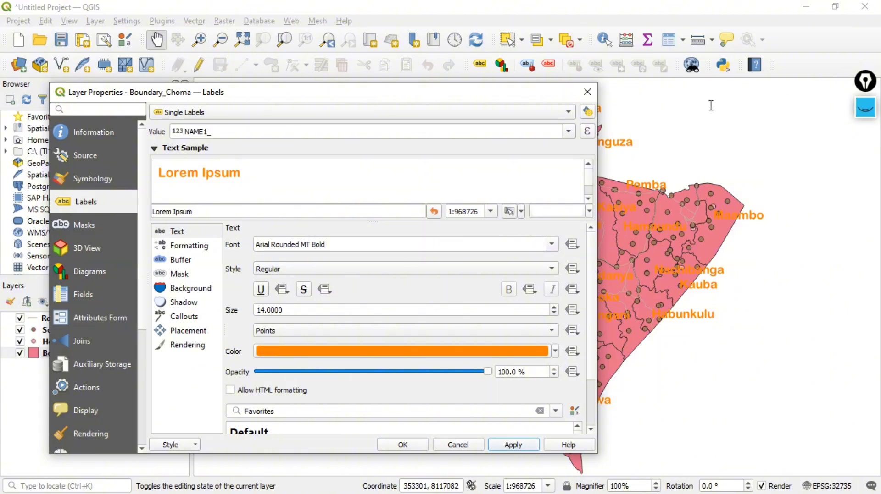
- Set the Boundary_Choma label text colour to the standard black, apply it and close the layer properties
{"action": "left_click_drag", "start_coordinate": [448, 92], "coordinate": [470, 68]}
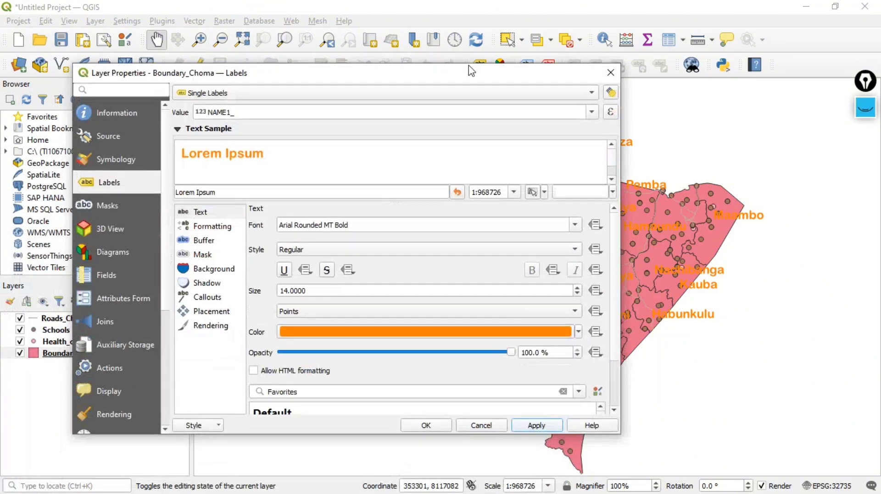
{"action": "left_click", "coordinate": [576, 326]}
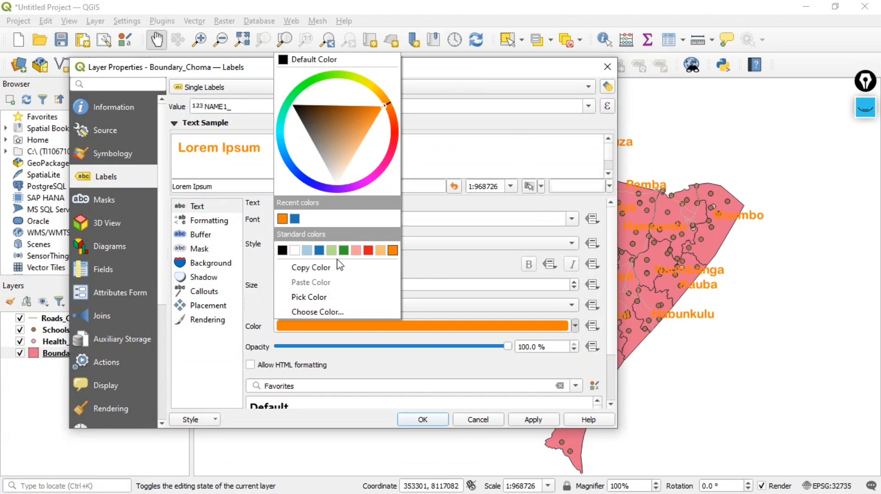
{"action": "left_click", "coordinate": [285, 252]}
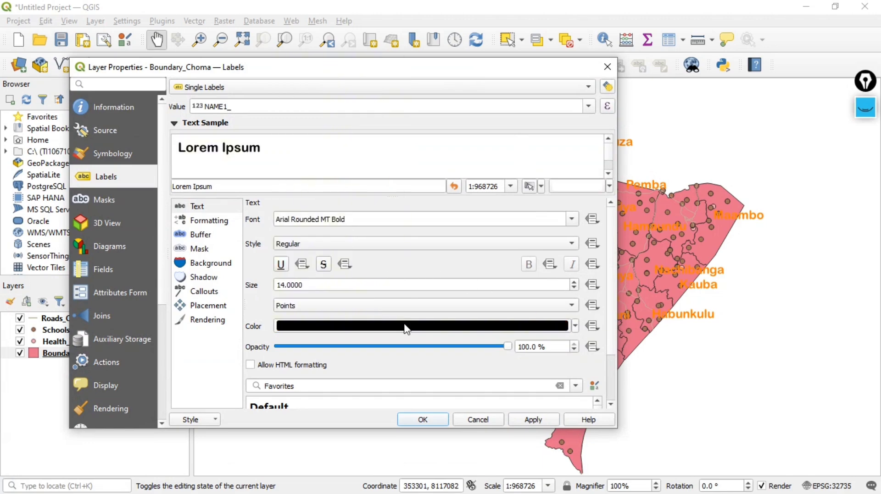
{"action": "left_click", "coordinate": [520, 420]}
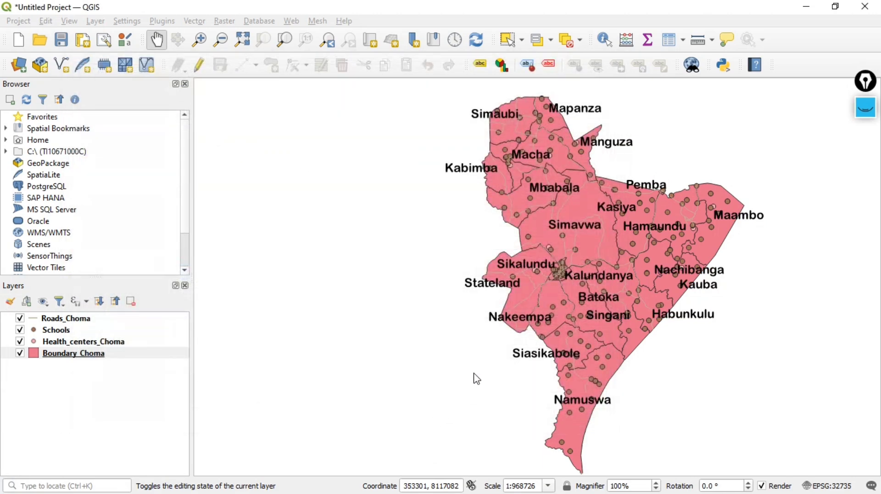
{"action": "left_click", "coordinate": [419, 420]}
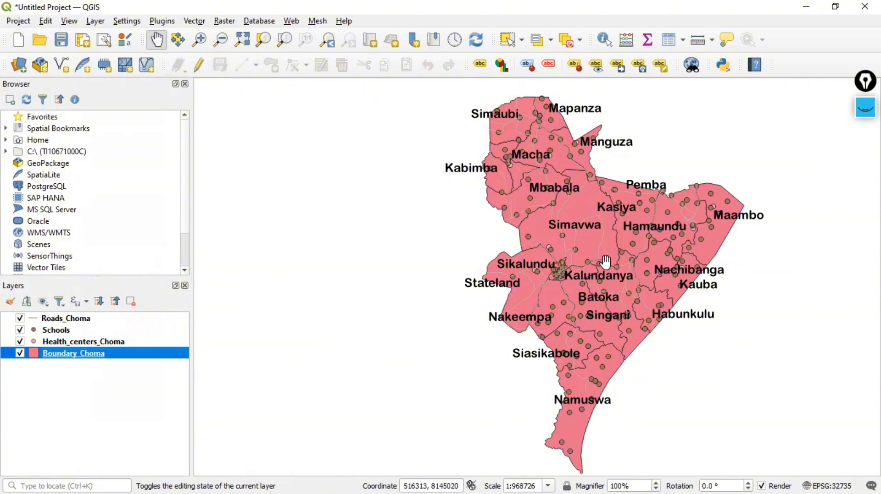
- Reduce the Boundary_Choma label size to 8 points using Layer Styling, apply it and close the styling controls
{"action": "left_click_drag", "start_coordinate": [599, 225], "coordinate": [495, 251]}
{"action": "scroll", "coordinate": [541, 266], "scroll_direction": "down", "scroll_amount": 2}
{"action": "scroll", "coordinate": [541, 266], "scroll_direction": "up", "scroll_amount": 2}
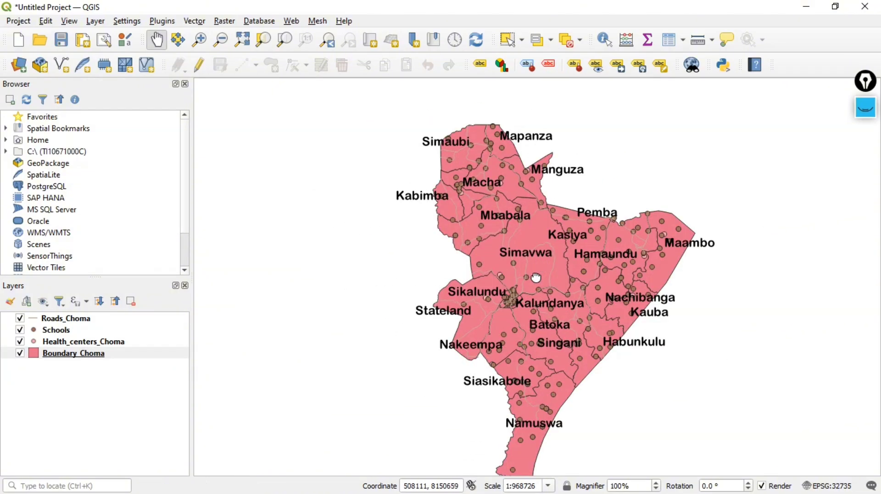
{"action": "mouse_move", "coordinate": [536, 270]}
{"action": "left_mouse_down"}
{"action": "mouse_move", "coordinate": [530, 241]}
{"action": "mouse_move", "coordinate": [540, 255]}
{"action": "left_mouse_up"}
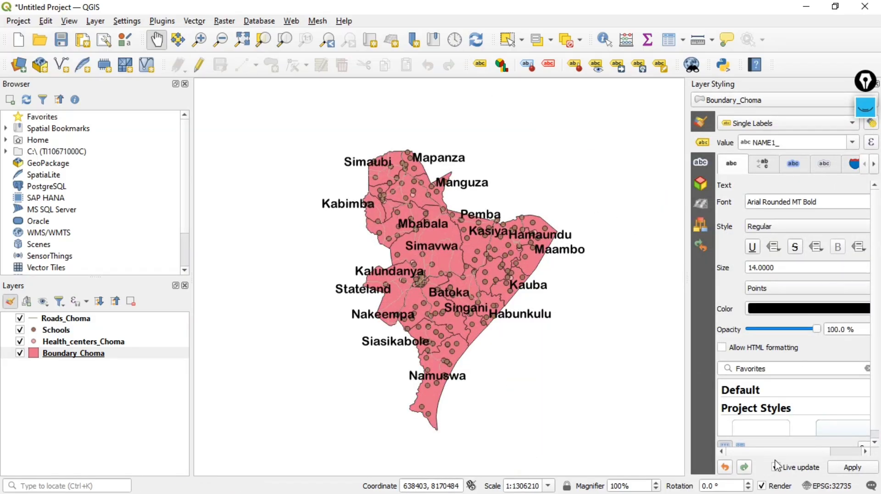
{"action": "left_click_drag", "start_coordinate": [775, 452], "coordinate": [805, 453]}
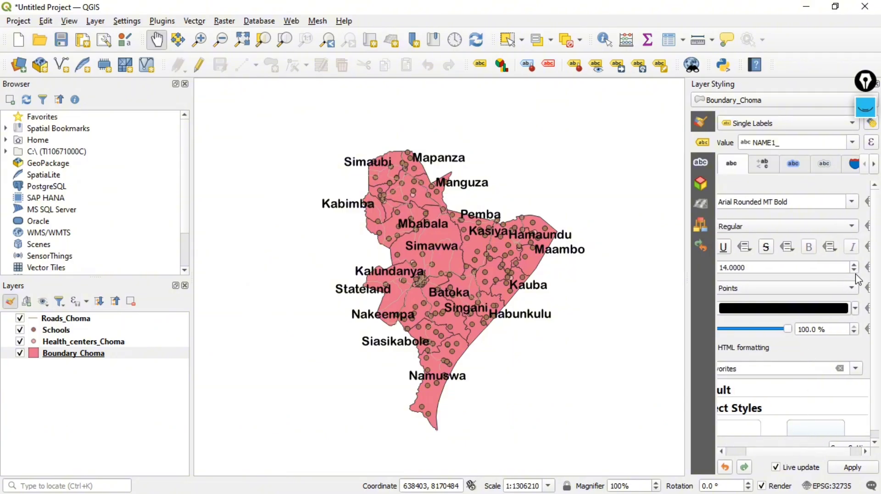
{"action": "left_click", "coordinate": [854, 274]}
{"action": "left_click", "coordinate": [854, 275]}
{"action": "left_click", "coordinate": [854, 274]}
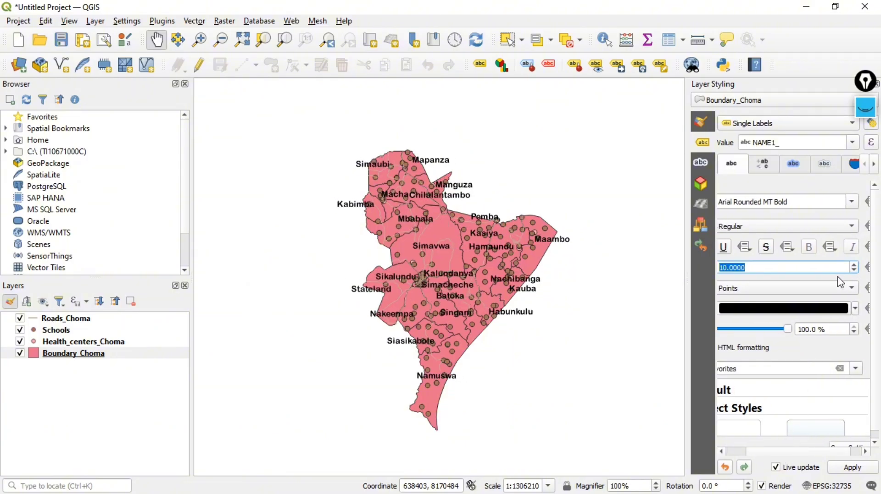
{"action": "left_click", "coordinate": [854, 271]}
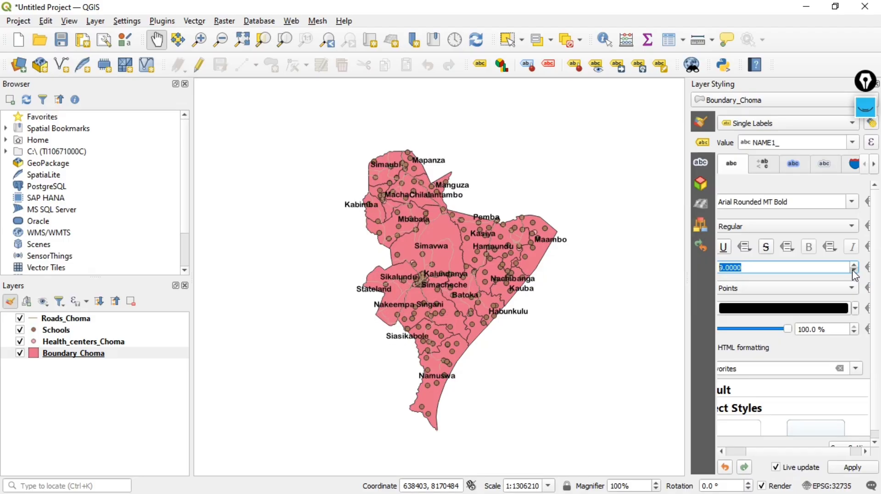
{"action": "left_click", "coordinate": [854, 272]}
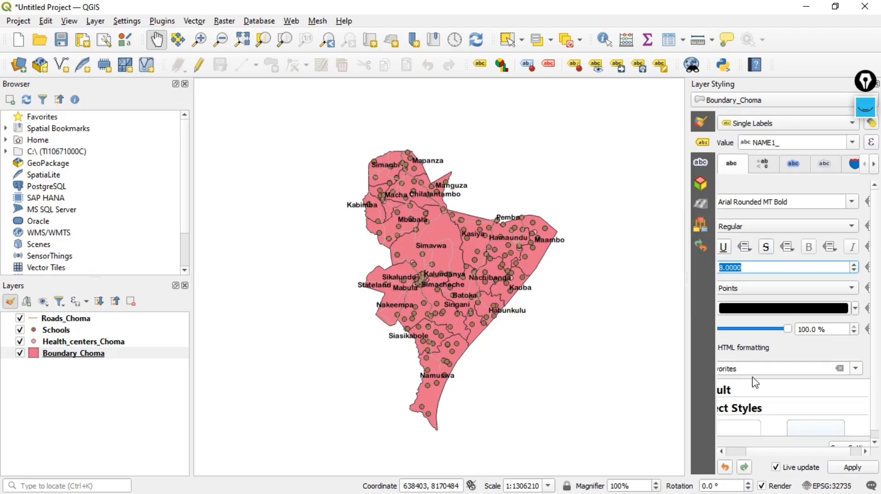
{"action": "left_click", "coordinate": [860, 471]}
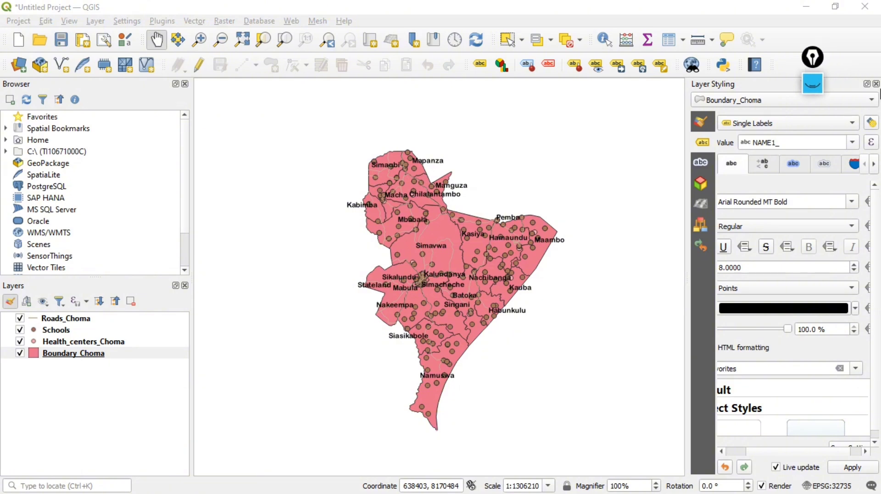
{"action": "left_click", "coordinate": [876, 84]}
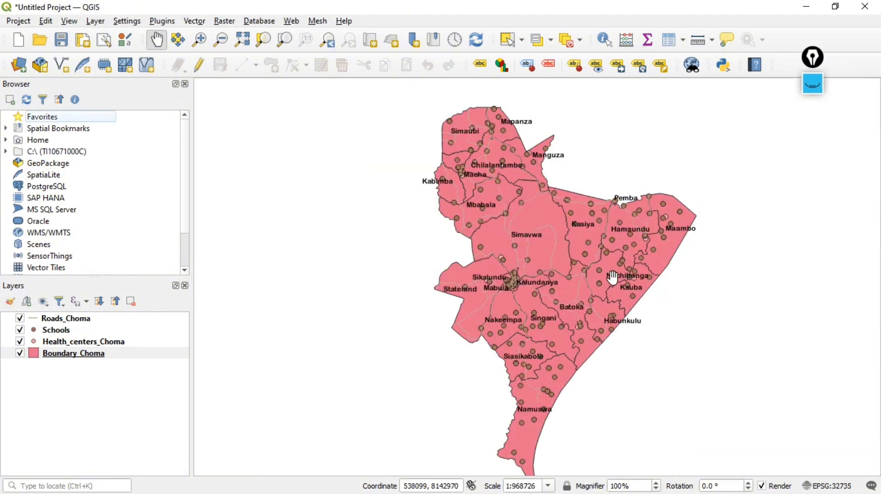
- Open the symbology settings in the Boundary_Choma layer properties
{"action": "mouse_move", "coordinate": [598, 234]}
{"action": "left_mouse_down"}
{"action": "mouse_move", "coordinate": [578, 236]}
{"action": "mouse_move", "coordinate": [589, 235]}
{"action": "left_mouse_up"}
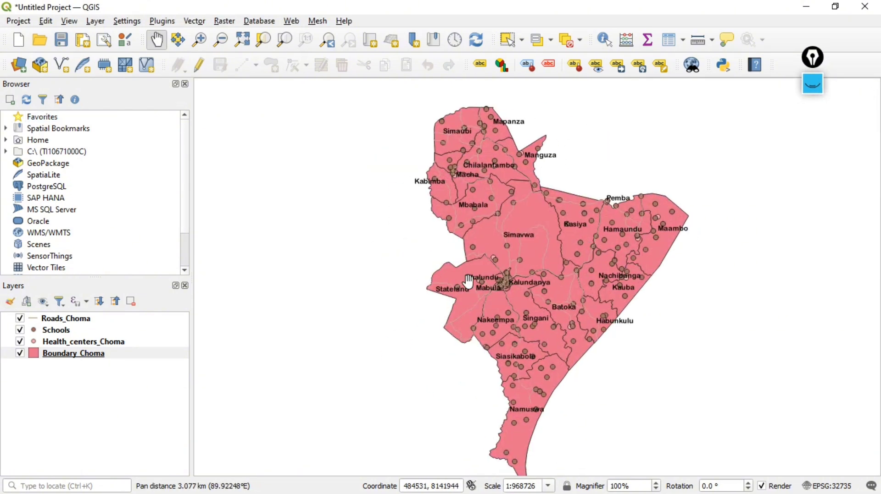
{"action": "left_click", "coordinate": [112, 358]}
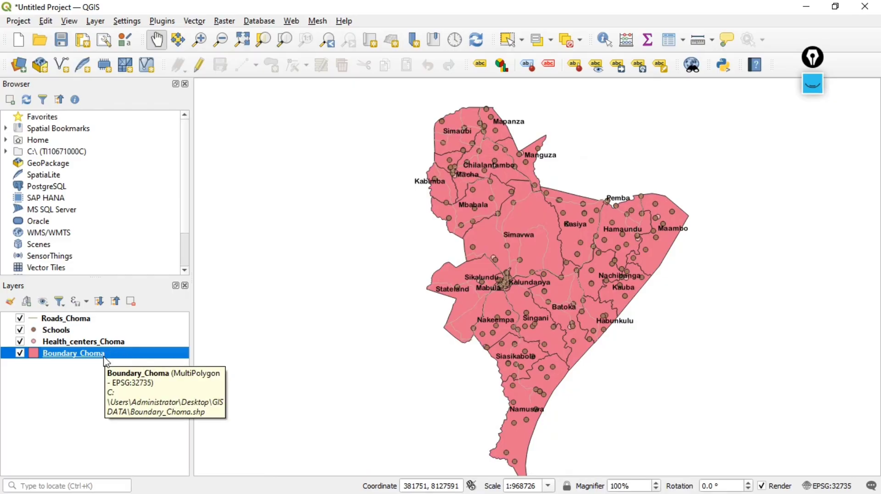
{"action": "right_click", "coordinate": [114, 356]}
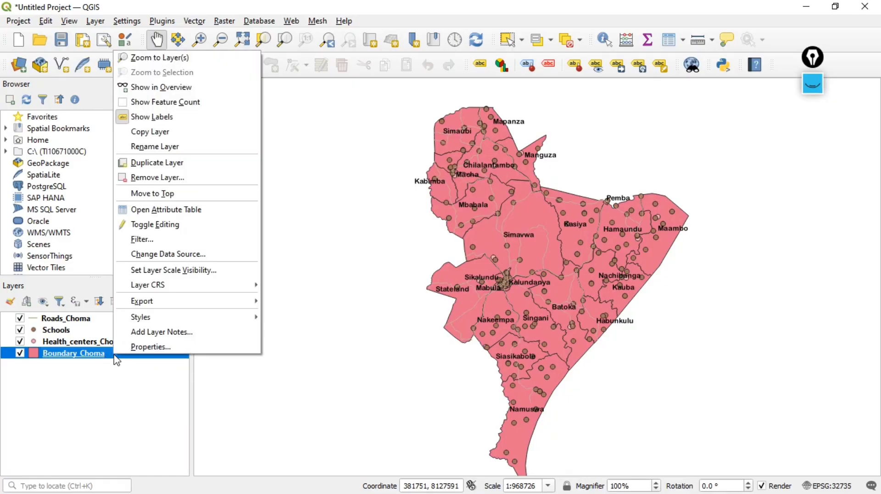
{"action": "left_click", "coordinate": [172, 342]}
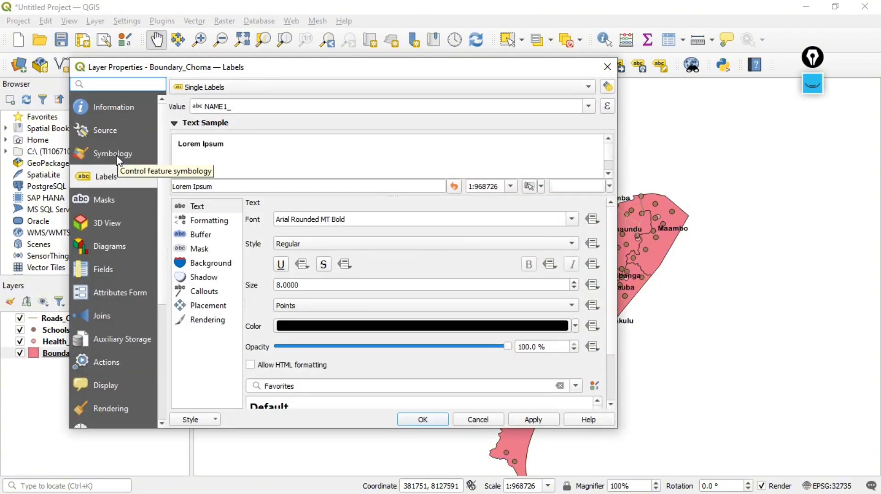
{"action": "left_click", "coordinate": [117, 160]}
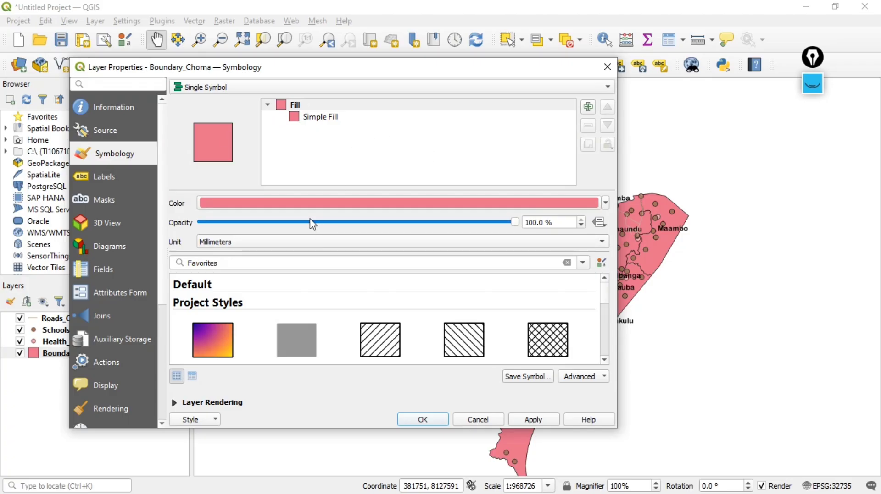
- Set the Boundary_Choma fill colour to white at 94% opacity, apply it and close the layer properties
{"action": "scroll", "coordinate": [312, 222], "scroll_direction": "down", "scroll_amount": 2}
{"action": "scroll", "coordinate": [332, 267], "scroll_direction": "down", "scroll_amount": 3}
{"action": "scroll", "coordinate": [346, 293], "scroll_direction": "up", "scroll_amount": 2}
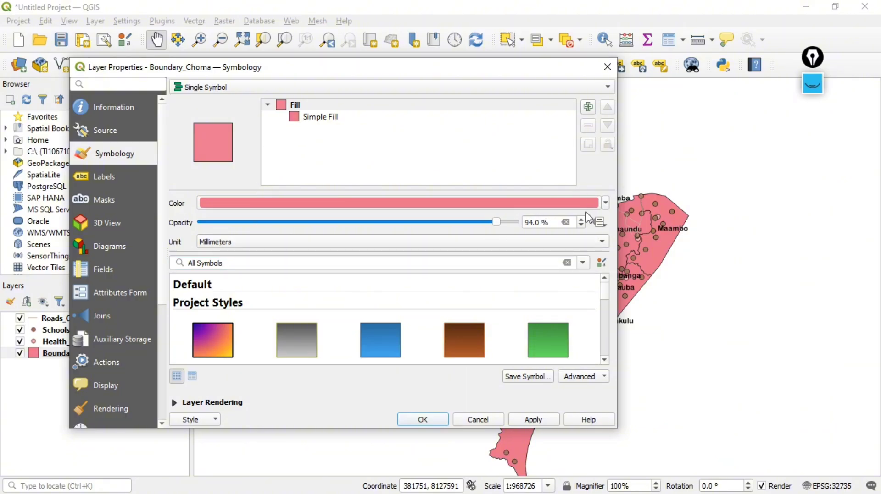
{"action": "scroll", "coordinate": [431, 282], "scroll_direction": "down", "scroll_amount": 1}
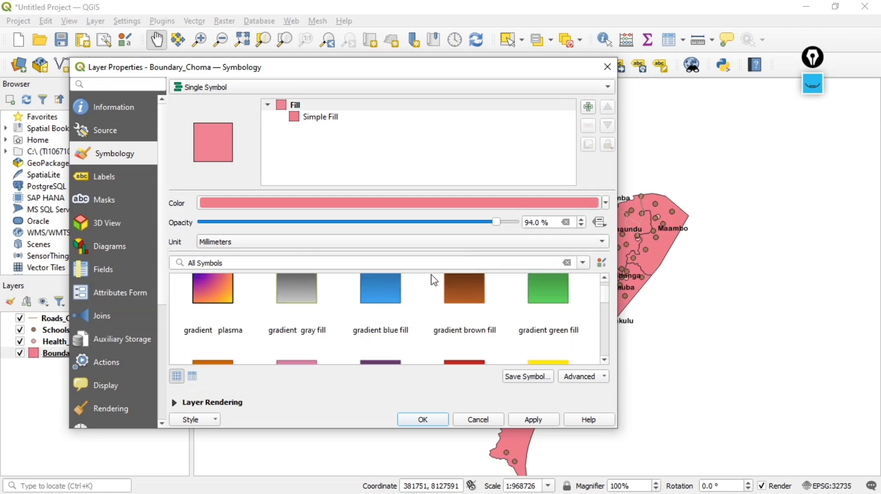
{"action": "scroll", "coordinate": [431, 282], "scroll_direction": "up", "scroll_amount": 1}
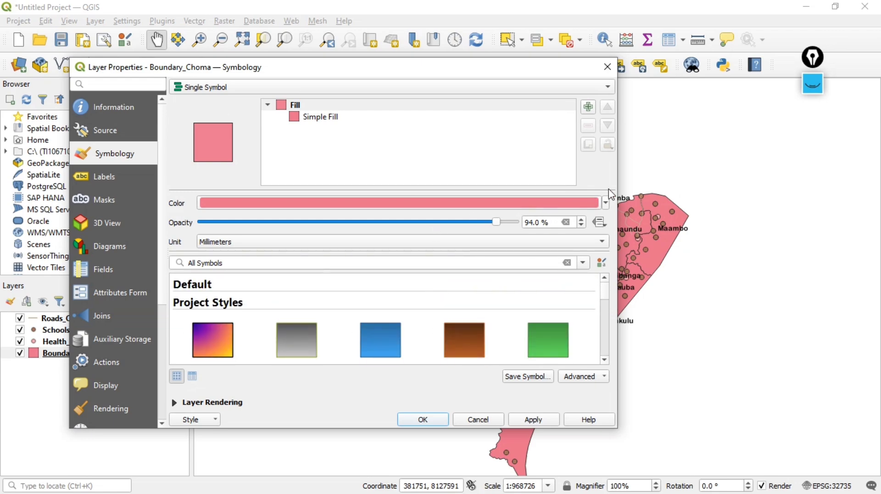
{"action": "left_click", "coordinate": [605, 203]}
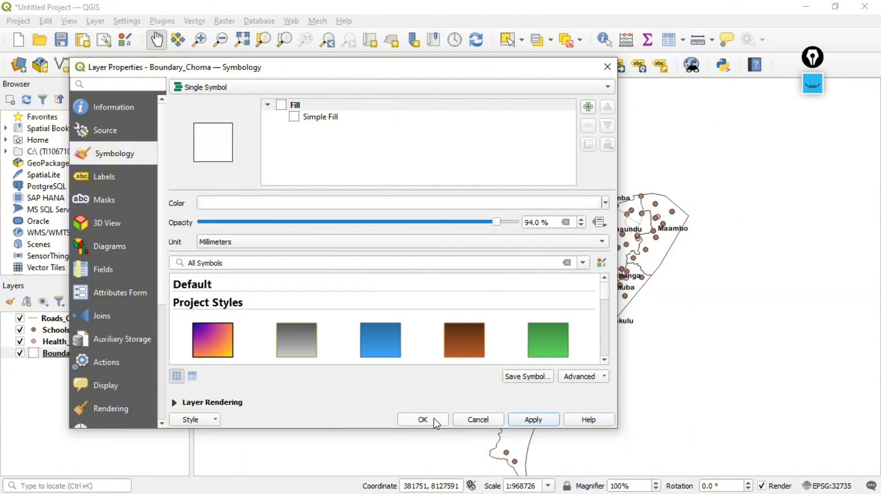
{"action": "left_click", "coordinate": [434, 419]}
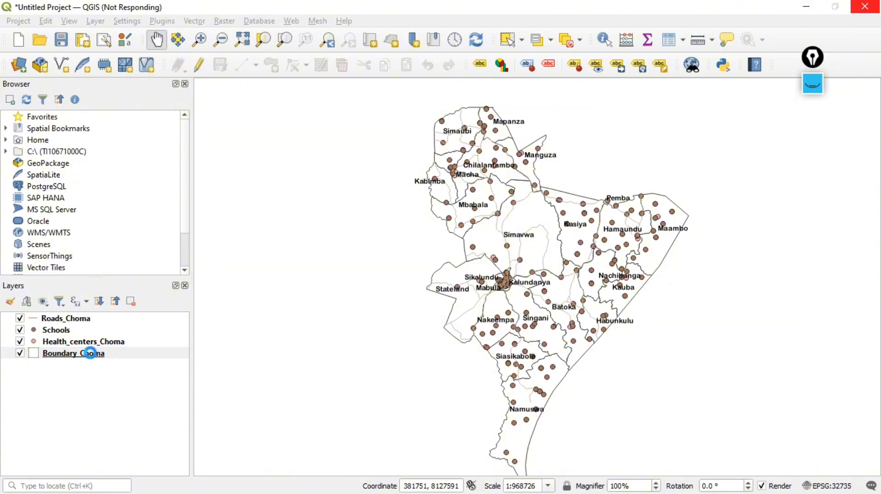
- Open the symbology settings in the Health_centers_Choma layer properties
{"action": "left_click", "coordinate": [90, 353]}
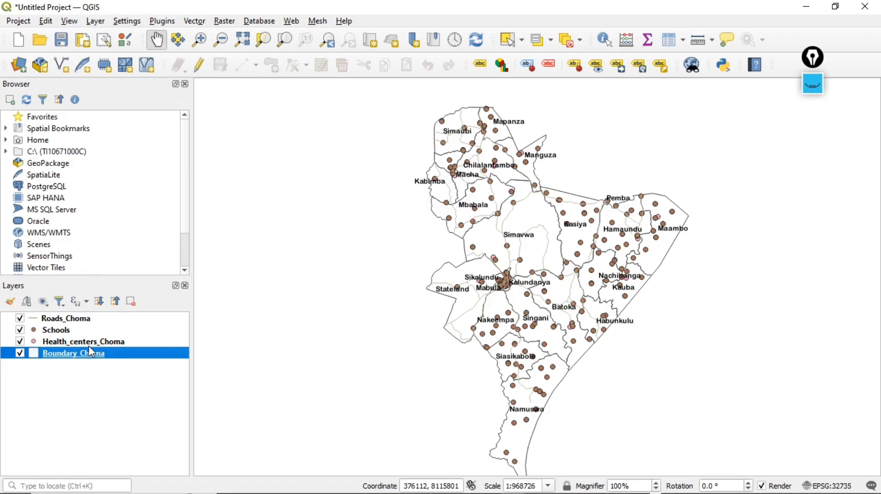
{"action": "left_click", "coordinate": [72, 343]}
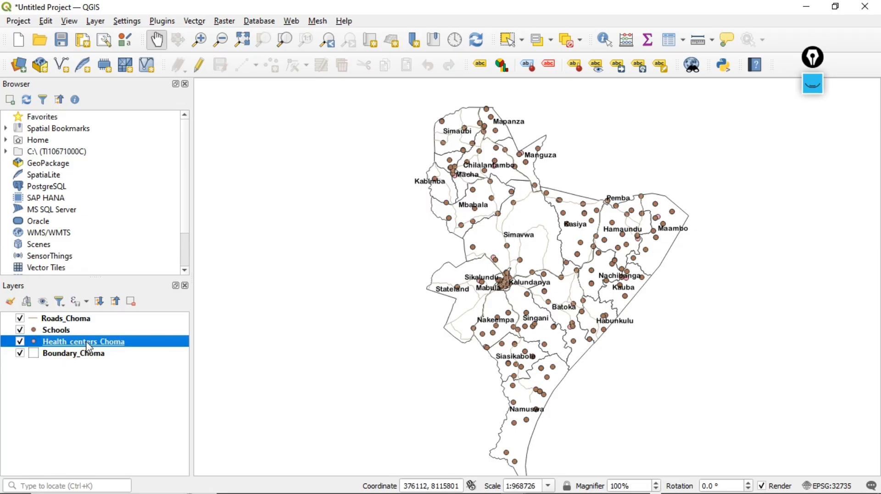
{"action": "right_click", "coordinate": [138, 343]}
{"action": "left_click", "coordinate": [173, 339]}
{"action": "scroll", "coordinate": [332, 245], "scroll_direction": "down", "scroll_amount": 4}
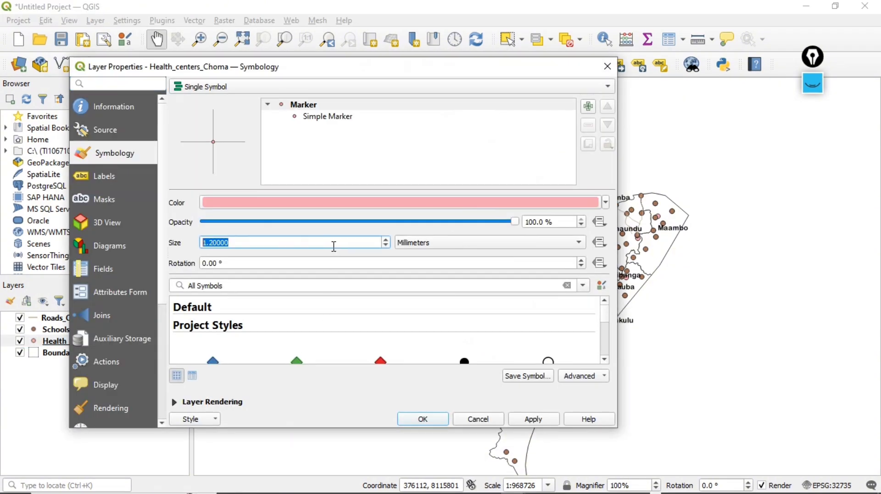
{"action": "scroll", "coordinate": [314, 260], "scroll_direction": "up", "scroll_amount": 2}
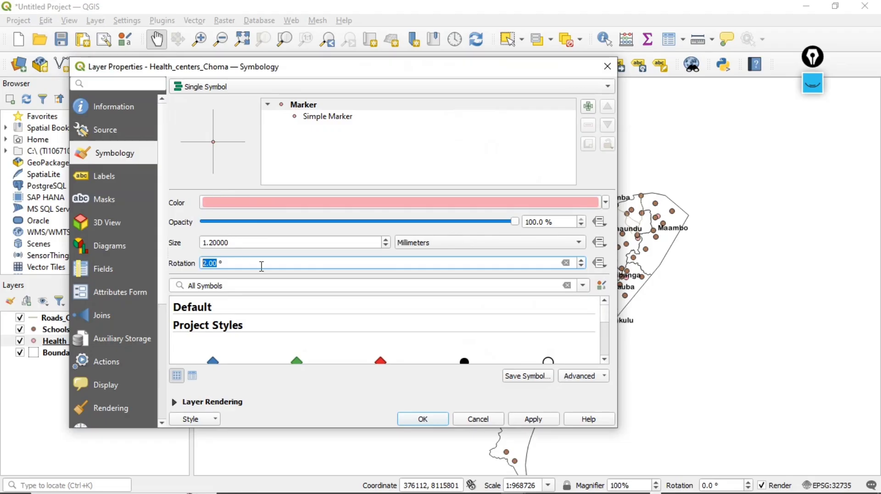
{"action": "scroll", "coordinate": [344, 247], "scroll_direction": "up", "scroll_amount": 1}
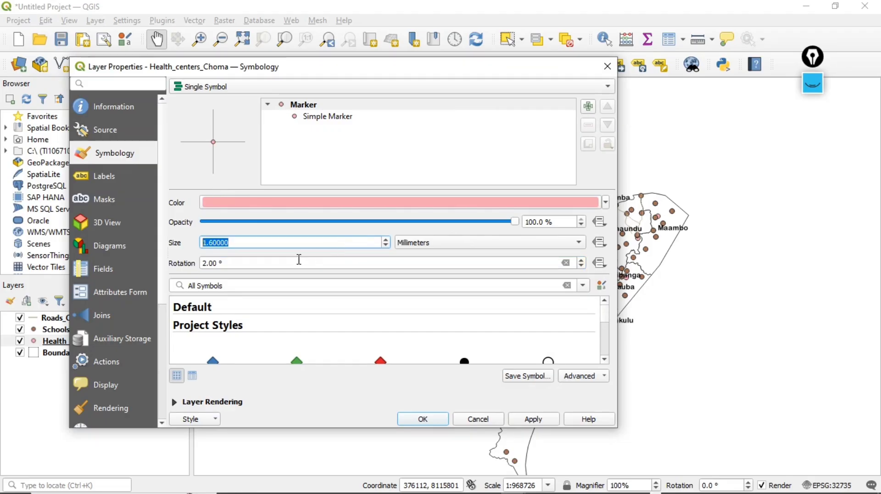
- Look through all the preset marker symbols offered for Health_centers_Choma
{"action": "scroll", "coordinate": [369, 340], "scroll_direction": "down", "scroll_amount": 2}
{"action": "scroll", "coordinate": [277, 328], "scroll_direction": "up", "scroll_amount": 1}
{"action": "scroll", "coordinate": [266, 334], "scroll_direction": "down", "scroll_amount": 2}
{"action": "scroll", "coordinate": [266, 335], "scroll_direction": "up", "scroll_amount": 1}
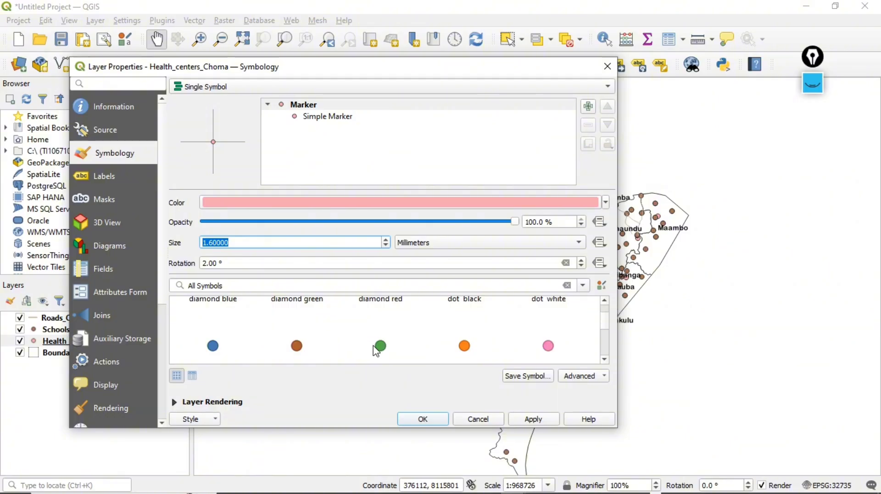
{"action": "scroll", "coordinate": [444, 354], "scroll_direction": "up", "scroll_amount": 1}
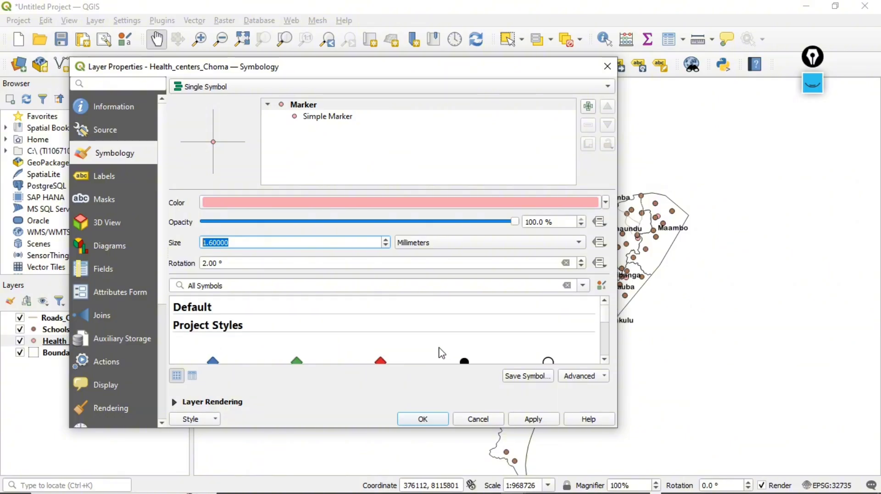
{"action": "scroll", "coordinate": [444, 352], "scroll_direction": "down", "scroll_amount": 1}
{"action": "scroll", "coordinate": [442, 353], "scroll_direction": "up", "scroll_amount": 1}
{"action": "scroll", "coordinate": [437, 357], "scroll_direction": "down", "scroll_amount": 1}
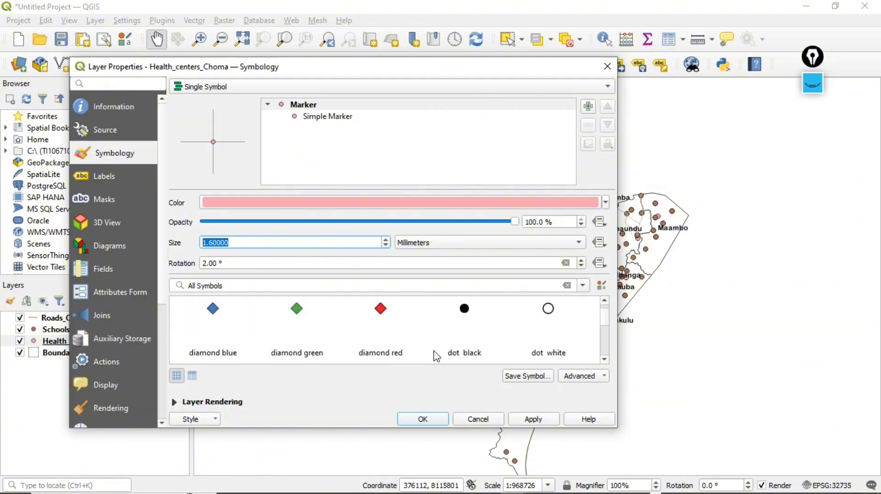
{"action": "scroll", "coordinate": [435, 358], "scroll_direction": "up", "scroll_amount": 1}
{"action": "scroll", "coordinate": [436, 357], "scroll_direction": "down", "scroll_amount": 2}
{"action": "scroll", "coordinate": [437, 357], "scroll_direction": "up", "scroll_amount": 1}
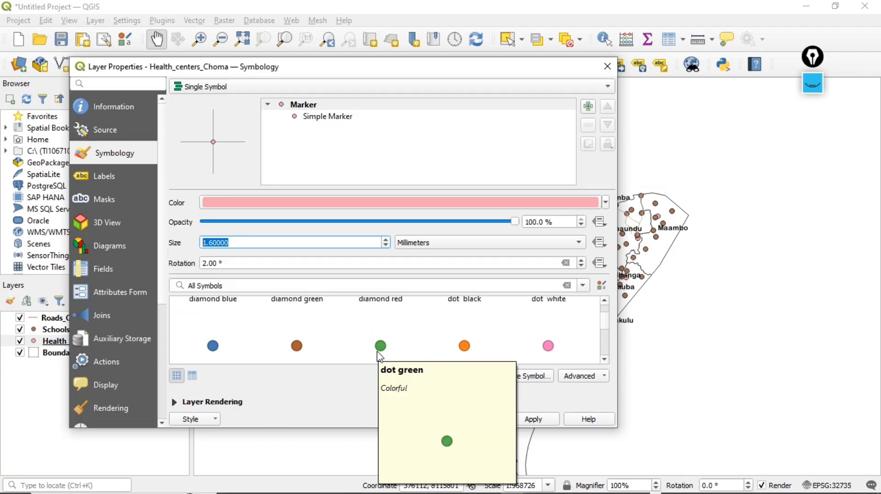
{"action": "scroll", "coordinate": [380, 356], "scroll_direction": "down", "scroll_amount": 3}
{"action": "scroll", "coordinate": [380, 357], "scroll_direction": "down", "scroll_amount": 1}
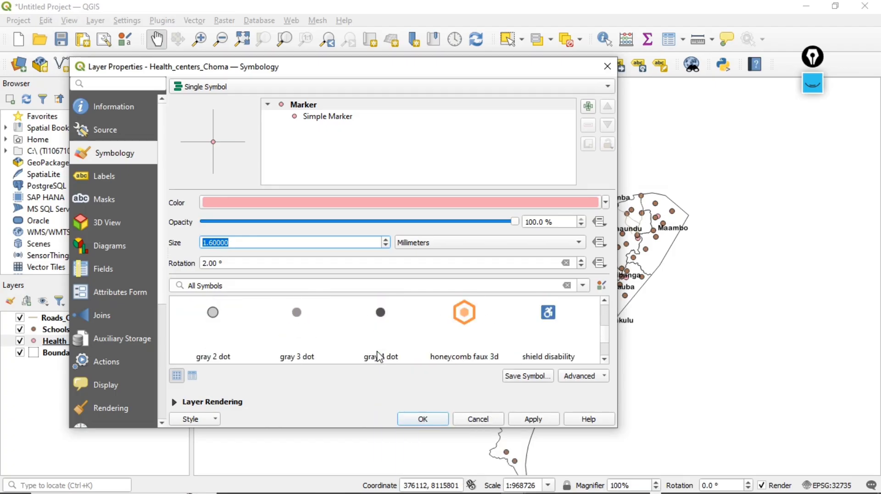
{"action": "scroll", "coordinate": [381, 358], "scroll_direction": "down", "scroll_amount": 2}
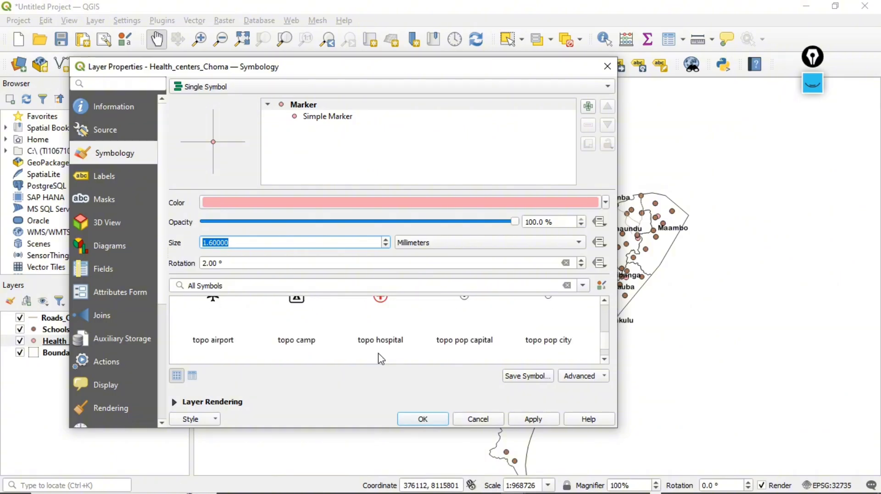
{"action": "scroll", "coordinate": [381, 361], "scroll_direction": "up", "scroll_amount": 1}
{"action": "scroll", "coordinate": [381, 361], "scroll_direction": "up", "scroll_amount": 1}
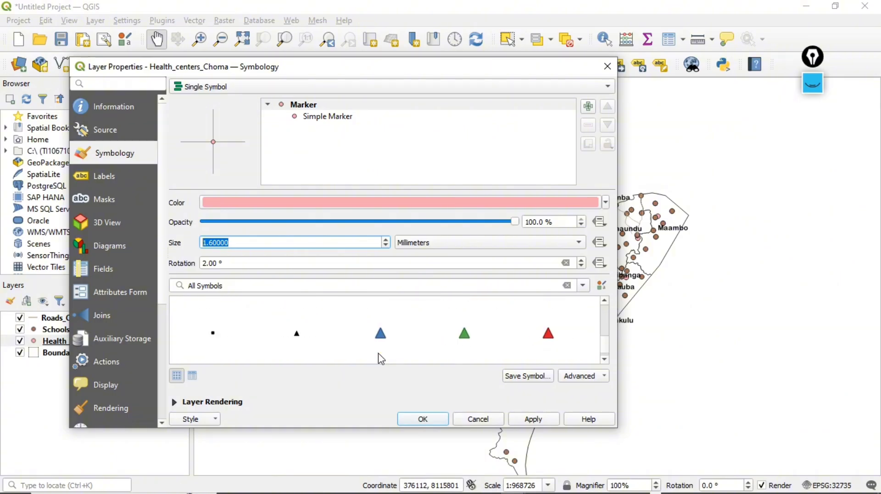
{"action": "scroll", "coordinate": [386, 359], "scroll_direction": "up", "scroll_amount": 3}
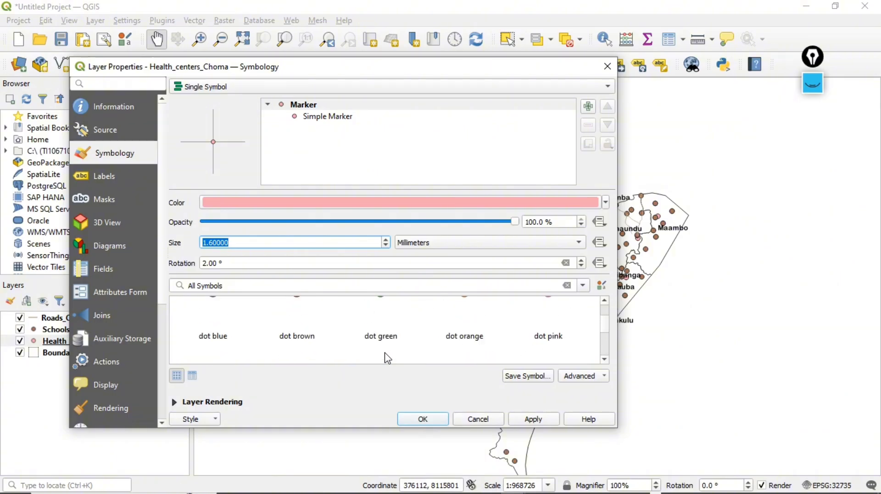
- Give Health_centers_Choma the dot green marker at a size of 2.4 millimetres, apply it and close the layer properties
{"action": "left_click", "coordinate": [382, 347]}
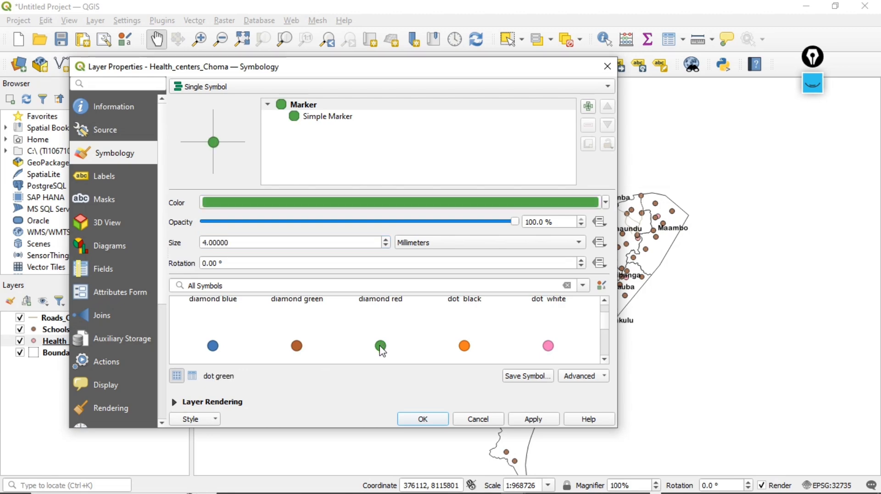
{"action": "scroll", "coordinate": [315, 261], "scroll_direction": "up", "scroll_amount": 1}
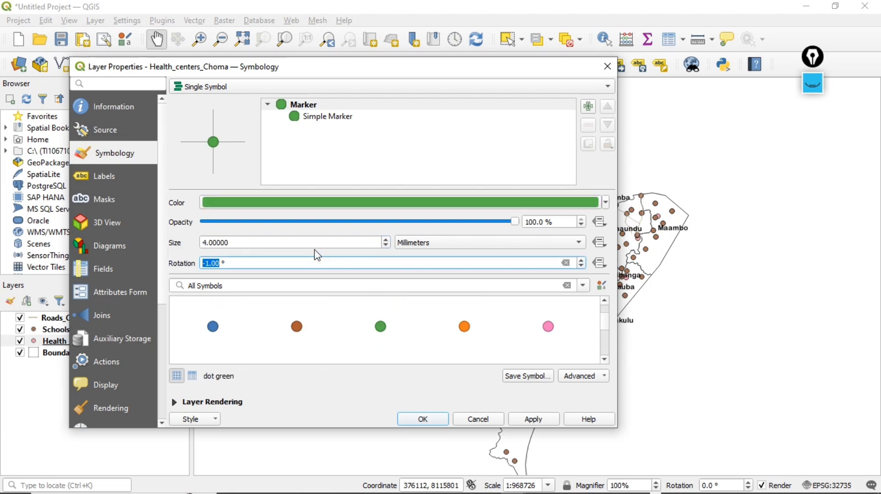
{"action": "left_click", "coordinate": [318, 241]}
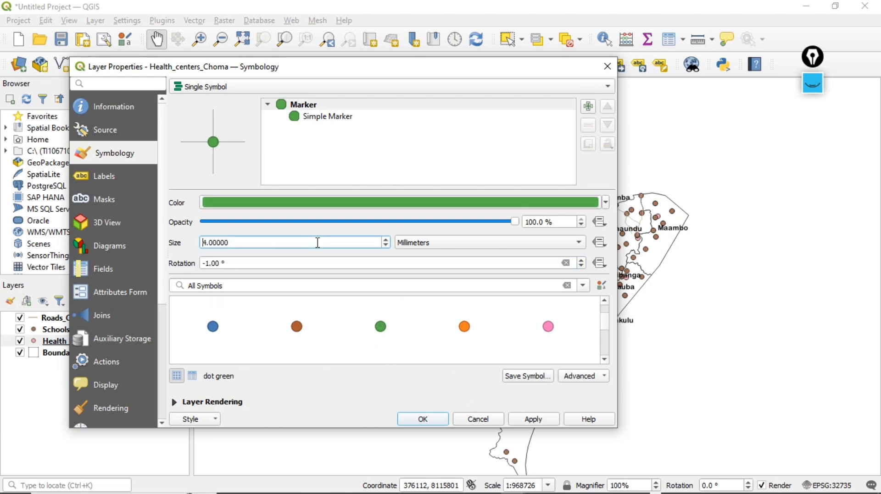
{"action": "left_click", "coordinate": [386, 247]}
{"action": "left_click", "coordinate": [387, 247]}
{"action": "left_click", "coordinate": [387, 246]}
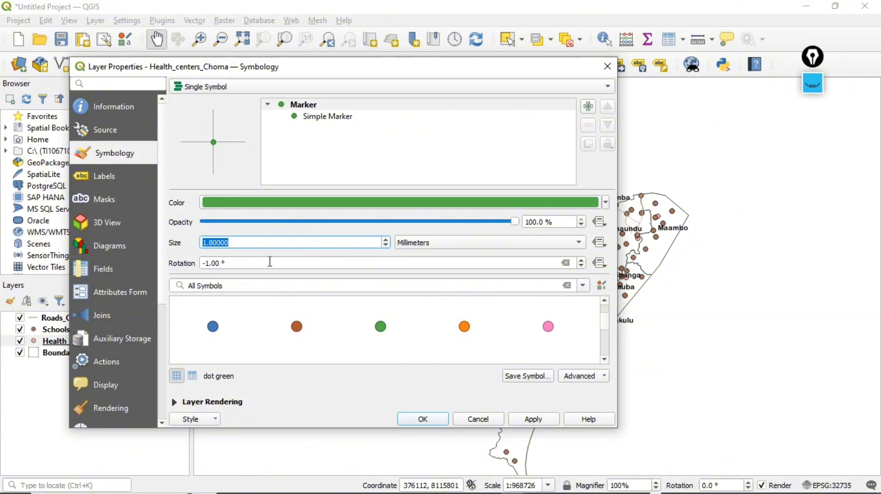
{"action": "left_click", "coordinate": [386, 246]}
{"action": "left_click", "coordinate": [386, 242]}
{"action": "left_click", "coordinate": [385, 242]}
{"action": "left_click", "coordinate": [386, 242]}
{"action": "left_click", "coordinate": [386, 242]}
{"action": "left_click", "coordinate": [386, 242]}
{"action": "left_click", "coordinate": [531, 419]}
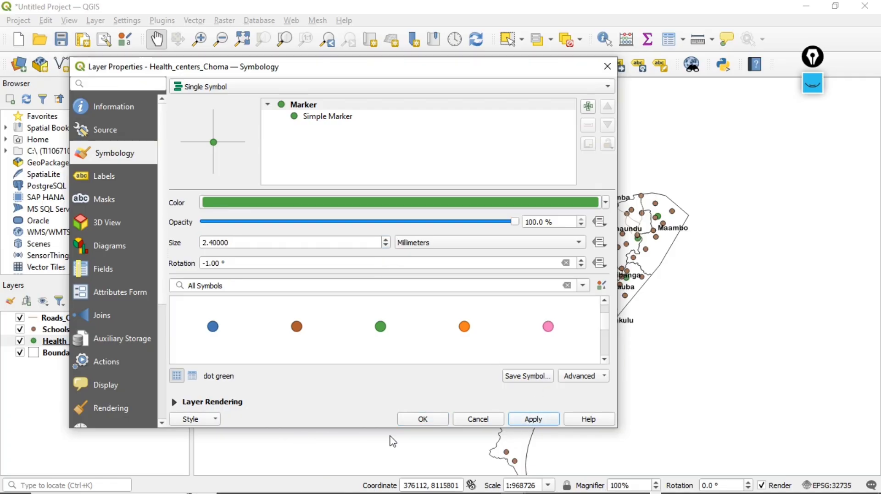
{"action": "left_click", "coordinate": [439, 418]}
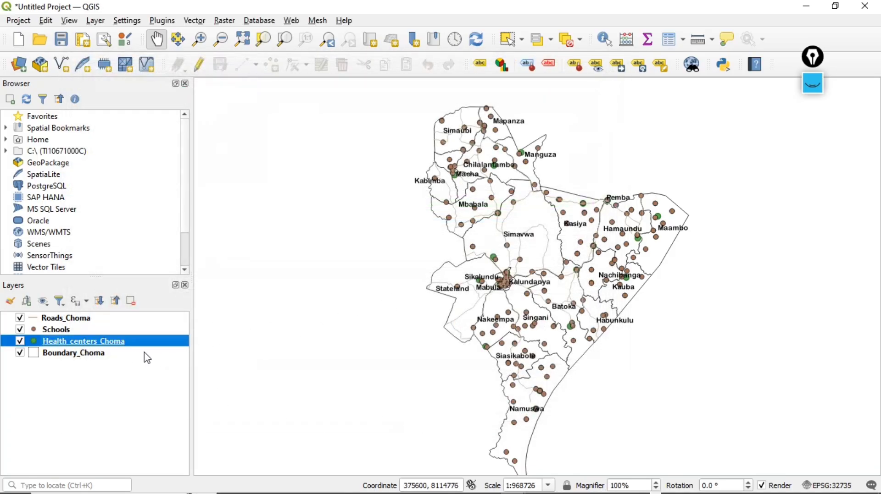
- Move the Health_centers_Choma layer above Schools in the layer order
{"action": "mouse_move", "coordinate": [141, 355]}
{"action": "left_mouse_down"}
{"action": "mouse_move", "coordinate": [137, 327]}
{"action": "mouse_move", "coordinate": [92, 386]}
{"action": "left_mouse_up"}
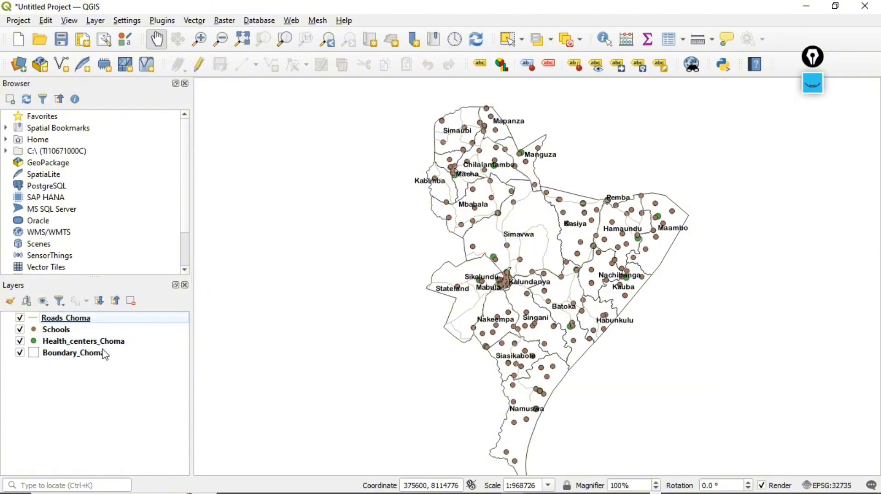
{"action": "mouse_move", "coordinate": [101, 345]}
{"action": "left_mouse_down"}
{"action": "mouse_move", "coordinate": [101, 334]}
{"action": "mouse_move", "coordinate": [86, 352]}
{"action": "left_mouse_up"}
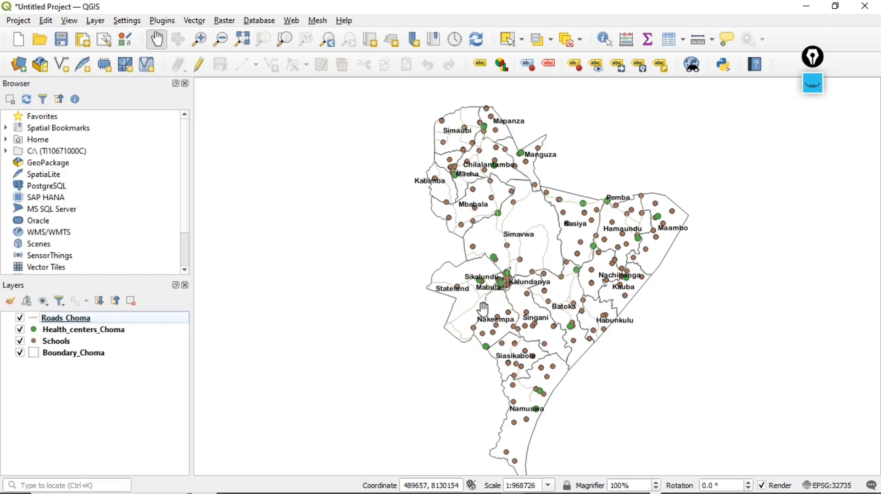
- Change the Health_centers_Choma symbol to the topo hospital marker at 3.2 millimetres, apply it and close the layer properties
{"action": "left_click", "coordinate": [122, 331]}
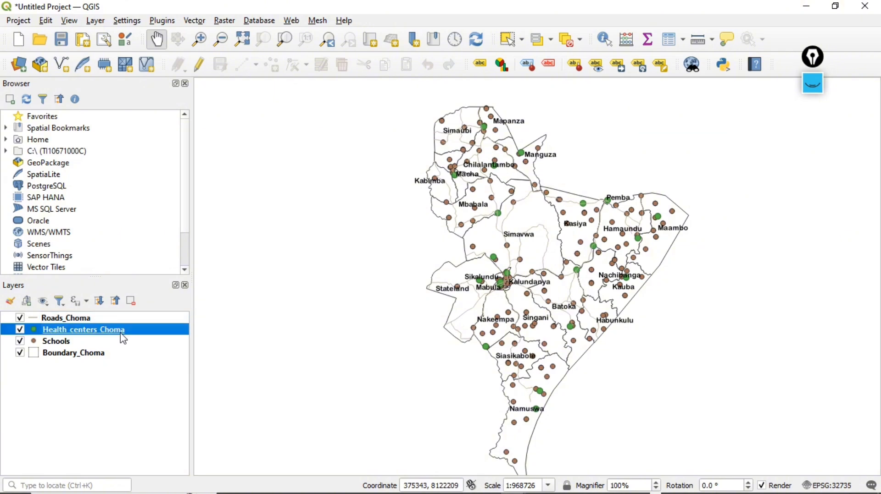
{"action": "right_click", "coordinate": [121, 331]}
{"action": "left_click", "coordinate": [142, 328]}
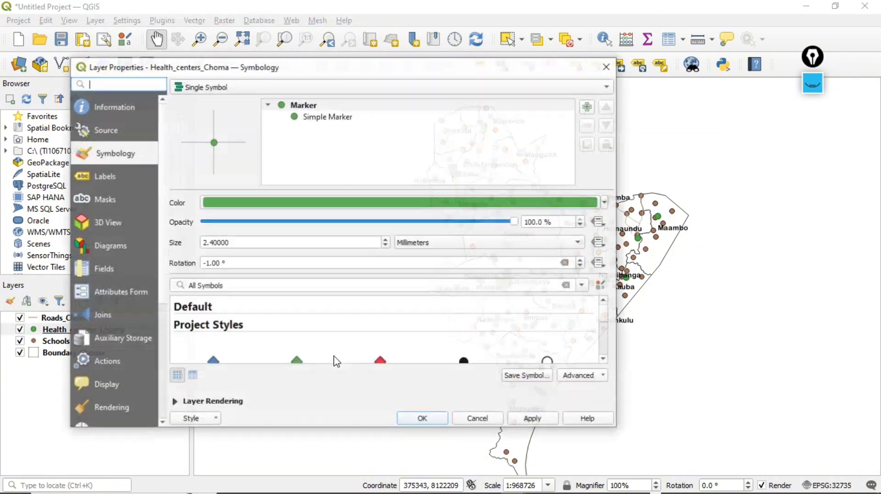
{"action": "scroll", "coordinate": [348, 328], "scroll_direction": "down", "scroll_amount": 5}
{"action": "scroll", "coordinate": [363, 338], "scroll_direction": "down", "scroll_amount": 2}
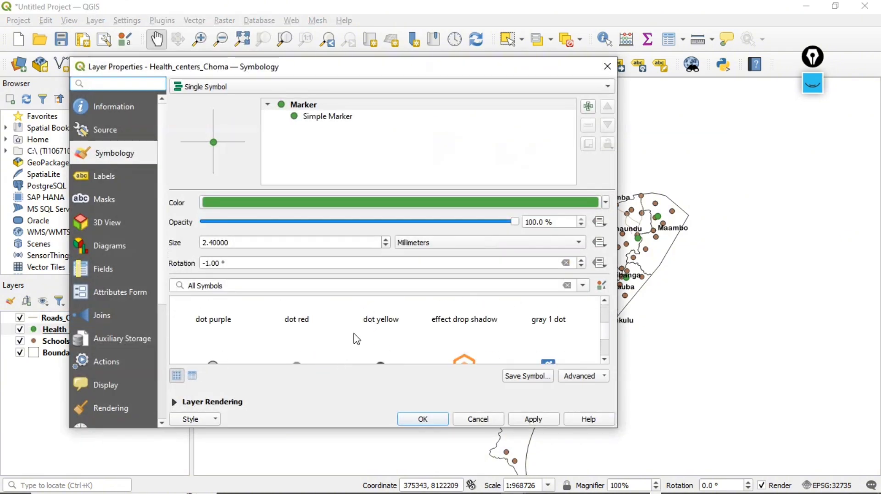
{"action": "left_click", "coordinate": [391, 350]}
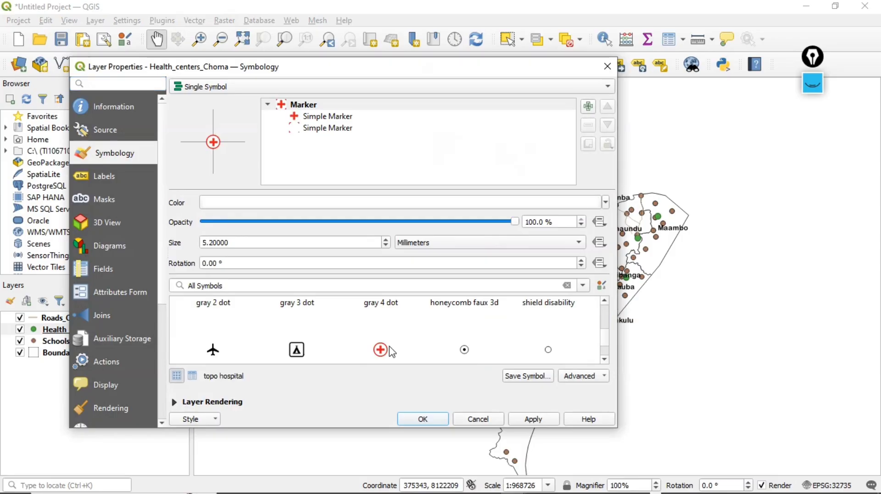
{"action": "scroll", "coordinate": [386, 352], "scroll_direction": "down", "scroll_amount": 1}
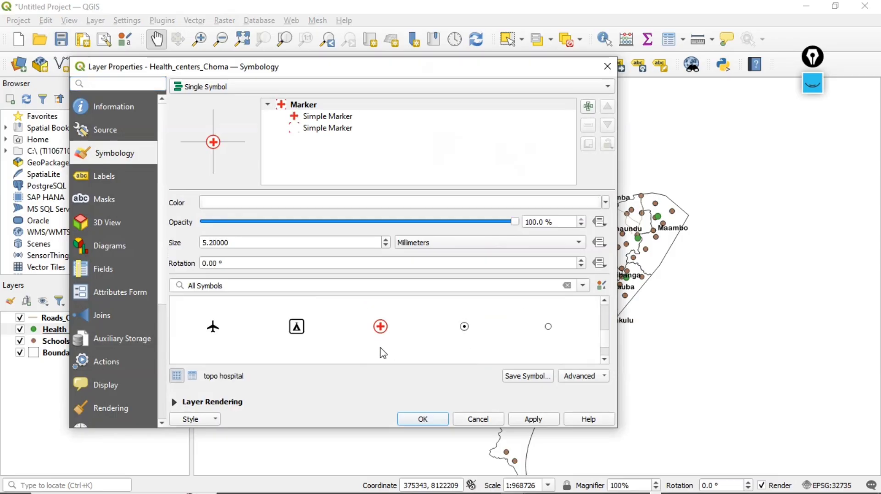
{"action": "left_click", "coordinate": [385, 246]}
{"action": "left_click", "coordinate": [386, 247]}
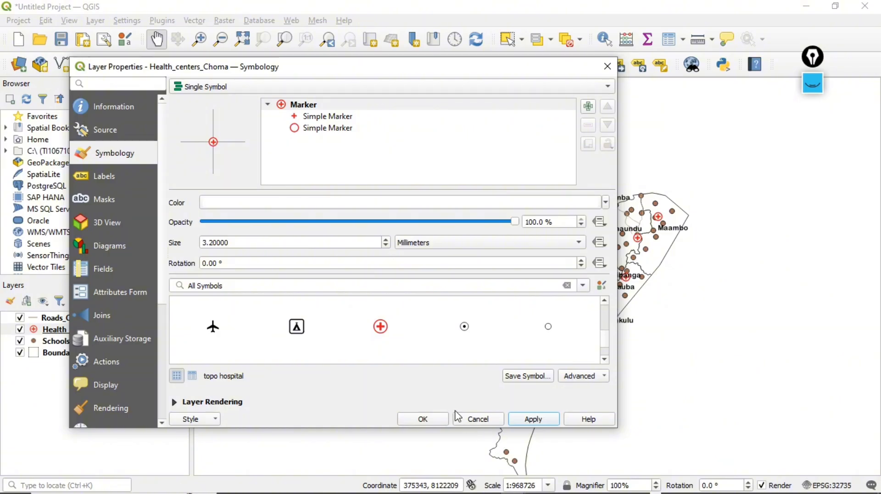
{"action": "left_click", "coordinate": [440, 421]}
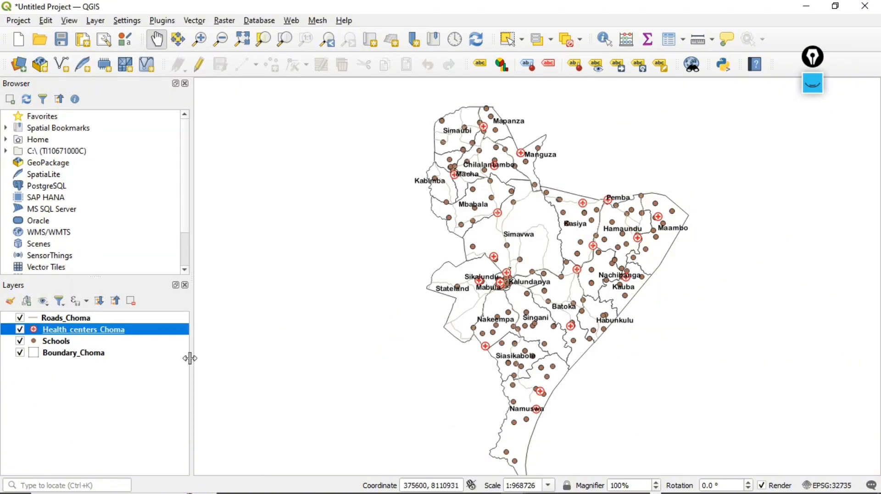
- Recolour the Roads_Choma lines with the recently used orange
{"action": "right_click", "coordinate": [132, 321]}
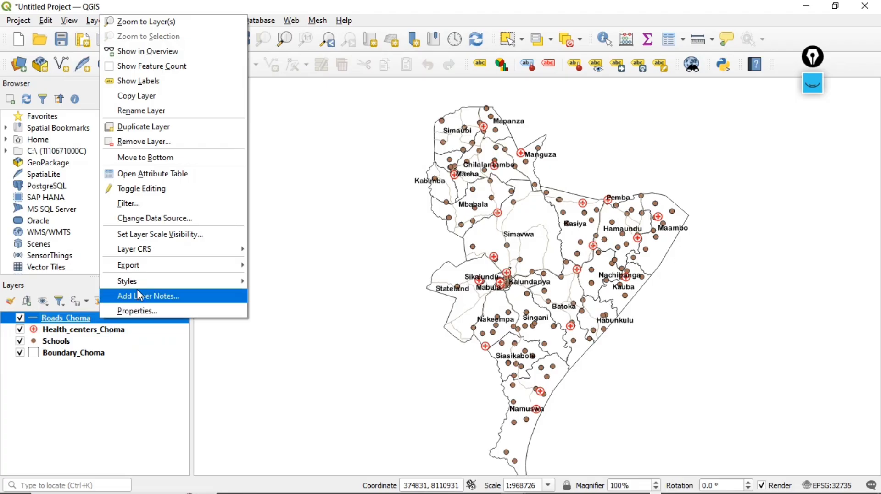
{"action": "mouse_move", "coordinate": [144, 282]}
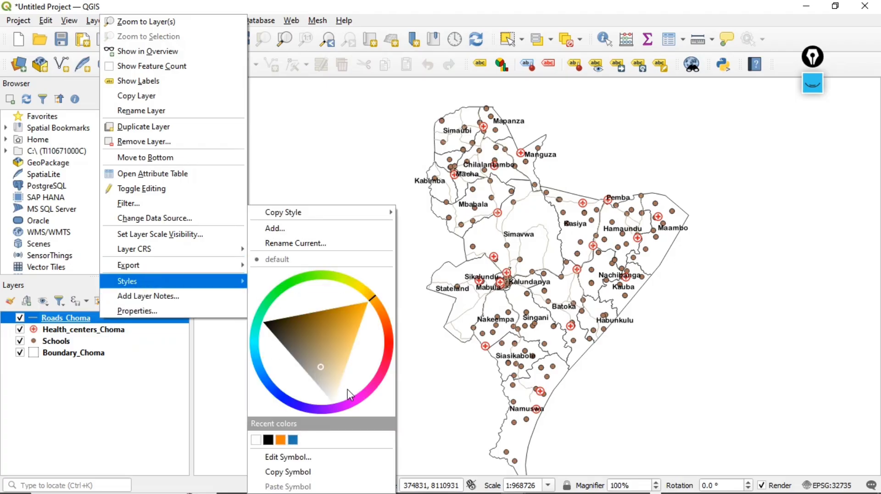
{"action": "left_click", "coordinate": [370, 393]}
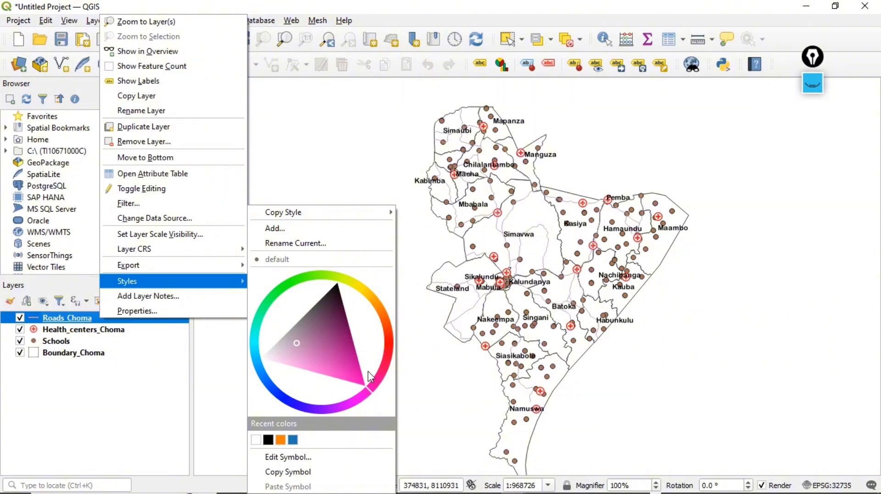
{"action": "left_click_drag", "start_coordinate": [379, 323], "coordinate": [366, 292]}
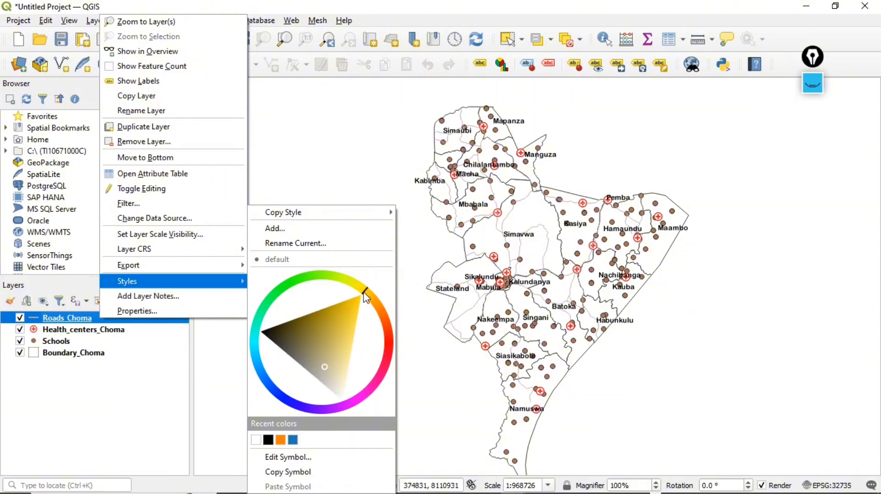
{"action": "left_click", "coordinate": [278, 440]}
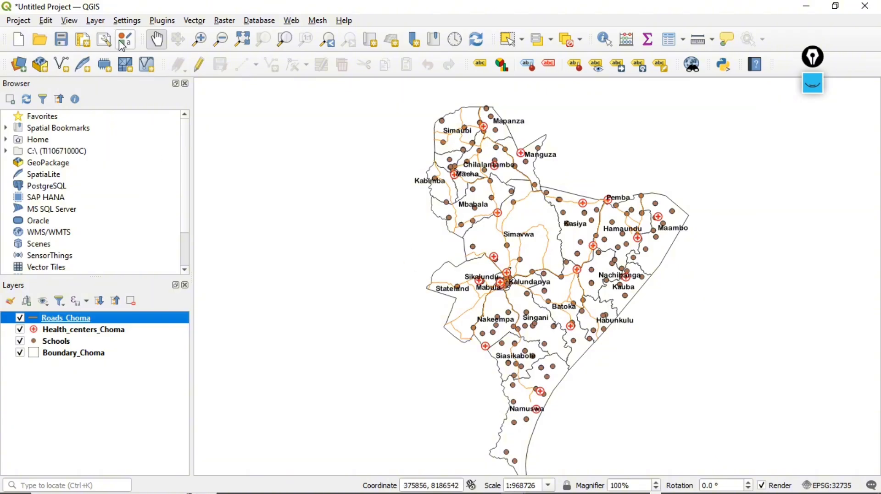
- Add the Village_SP.shp shapefile from the GIS DATA folder as a vector layer and close the data source manager
{"action": "left_click", "coordinate": [96, 20]}
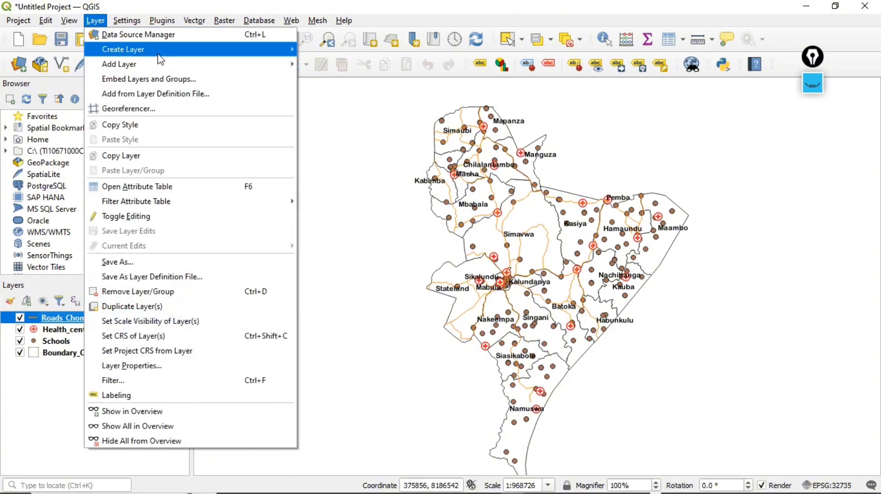
{"action": "mouse_move", "coordinate": [165, 64]}
{"action": "left_click", "coordinate": [314, 64]}
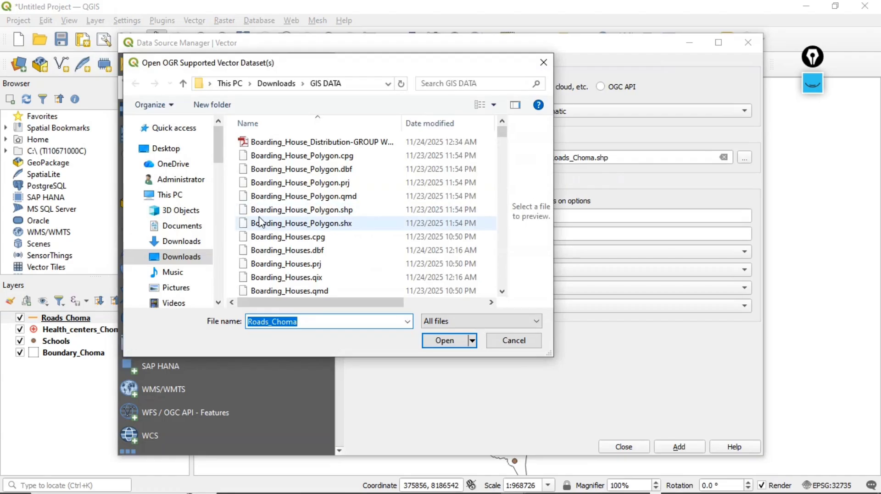
{"action": "scroll", "coordinate": [238, 219], "scroll_direction": "down", "scroll_amount": 1}
{"action": "scroll", "coordinate": [257, 224], "scroll_direction": "down", "scroll_amount": 7}
{"action": "scroll", "coordinate": [258, 223], "scroll_direction": "up", "scroll_amount": 6}
{"action": "scroll", "coordinate": [257, 223], "scroll_direction": "down", "scroll_amount": 11}
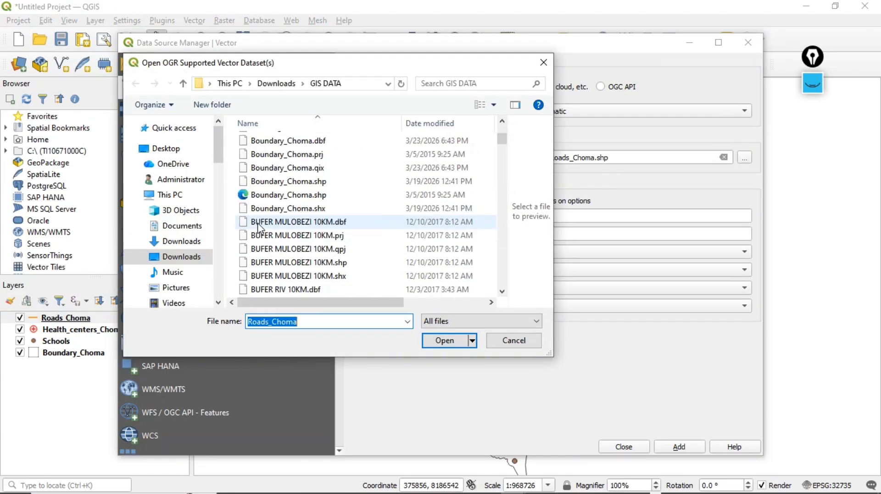
{"action": "scroll", "coordinate": [261, 227], "scroll_direction": "down", "scroll_amount": 12}
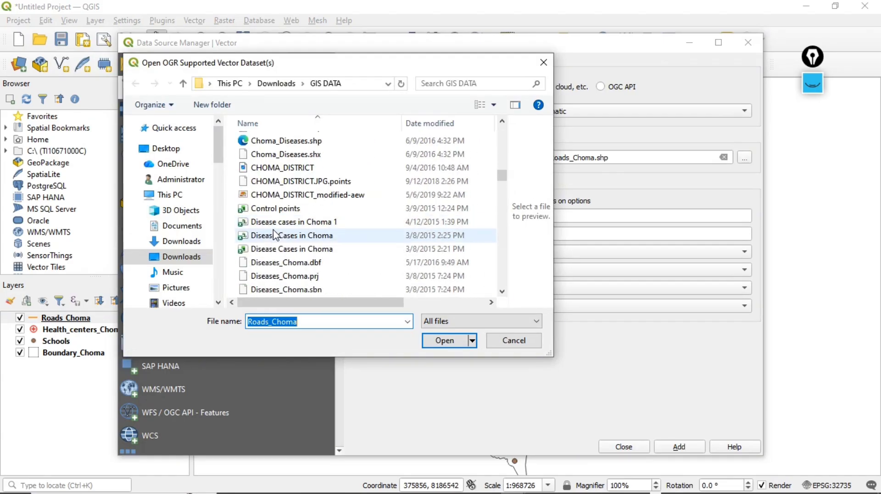
{"action": "scroll", "coordinate": [314, 248], "scroll_direction": "down", "scroll_amount": 10}
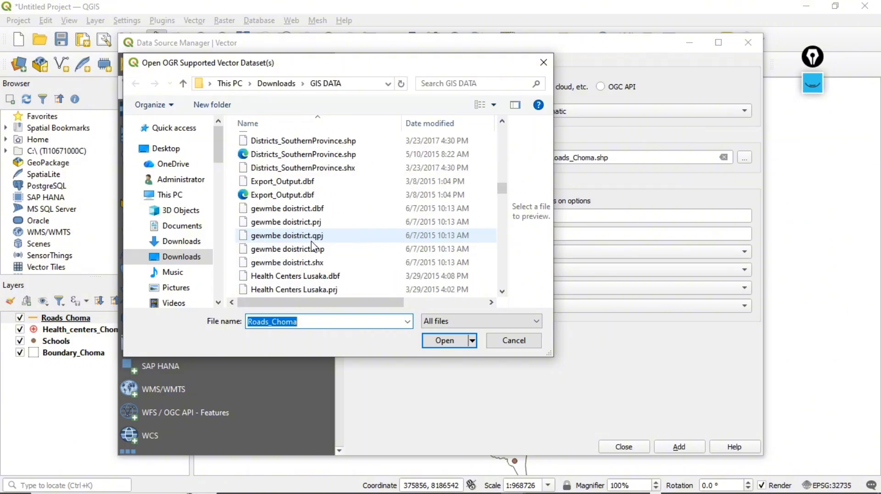
{"action": "key", "text": "BackSpace"}
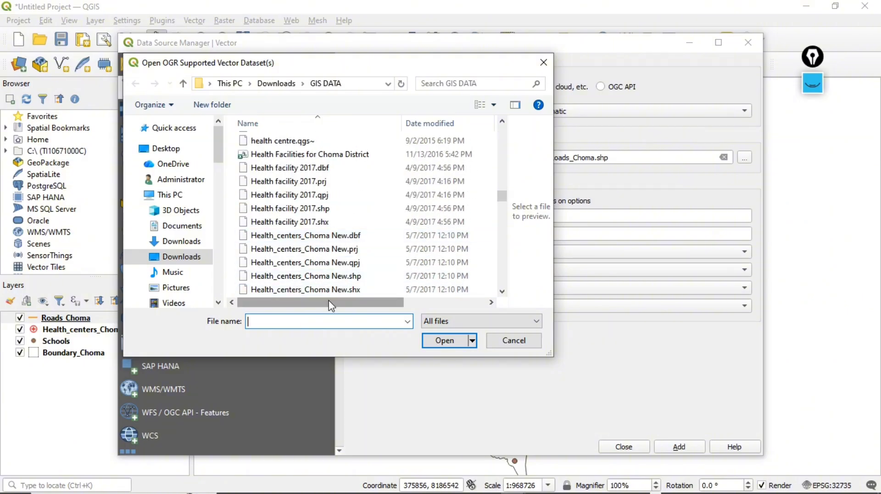
{"action": "type", "text": "VILLAG"}
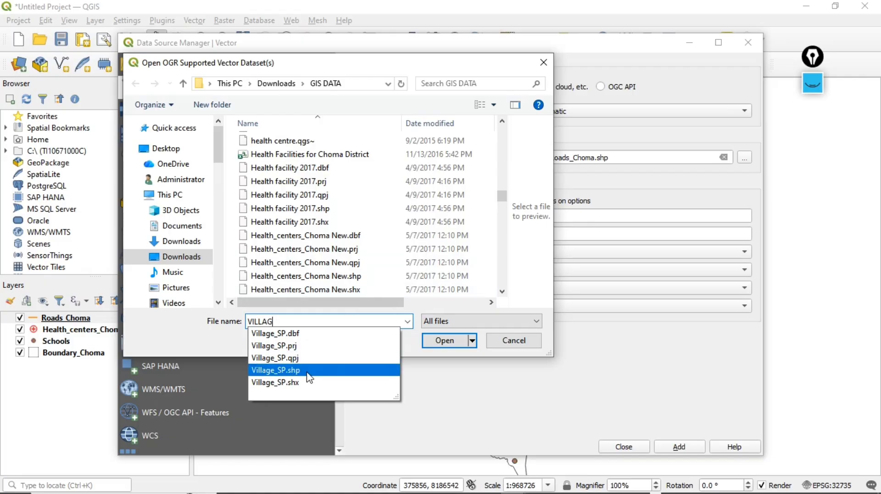
{"action": "left_click", "coordinate": [336, 371]}
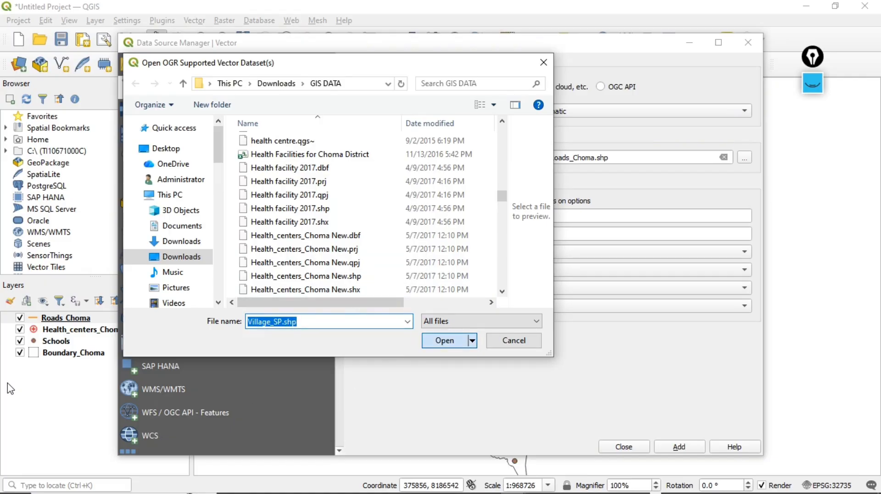
{"action": "key", "text": "Return"}
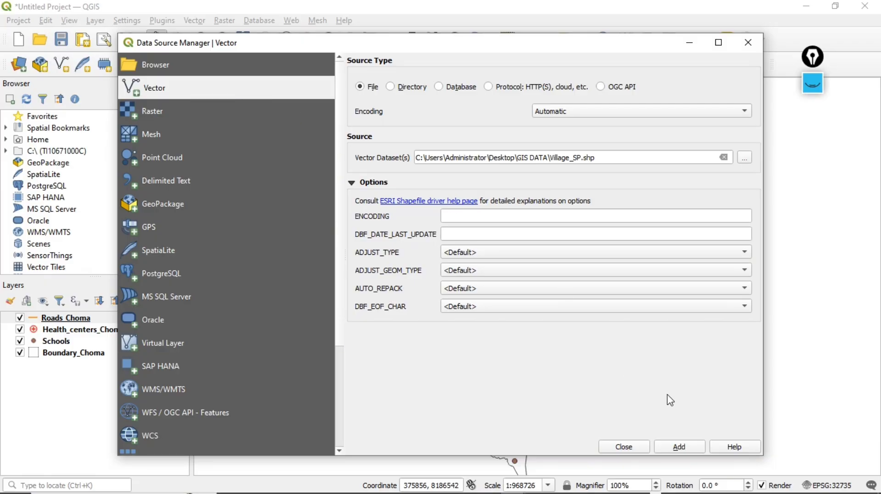
{"action": "left_click", "coordinate": [679, 448]}
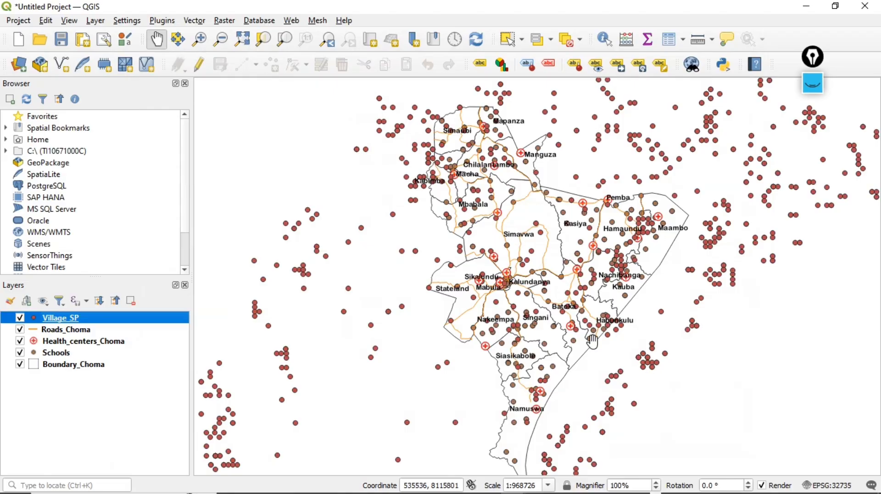
- Examine how the Village_SP points are spread inside and around the Choma boundary
{"action": "left_click_drag", "start_coordinate": [574, 292], "coordinate": [534, 373]}
{"action": "left_click_drag", "start_coordinate": [655, 280], "coordinate": [532, 305]}
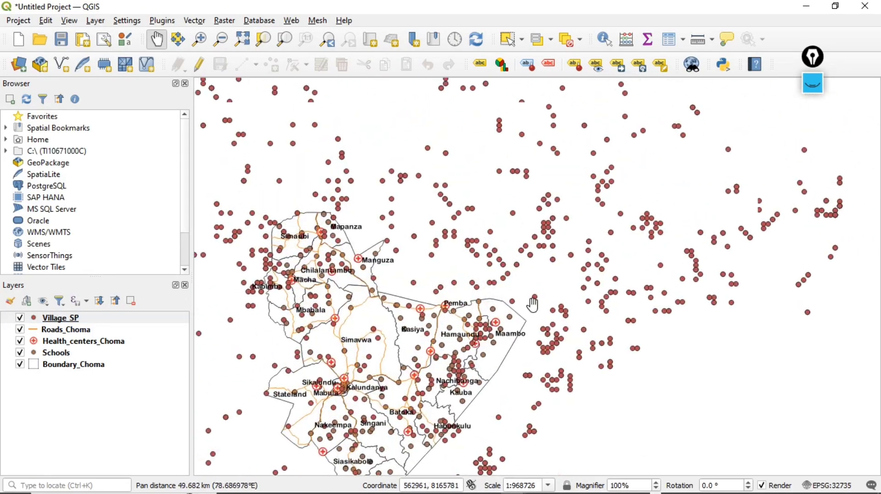
{"action": "left_click_drag", "start_coordinate": [603, 203], "coordinate": [741, 97]}
{"action": "scroll", "coordinate": [638, 260], "scroll_direction": "down", "scroll_amount": 1}
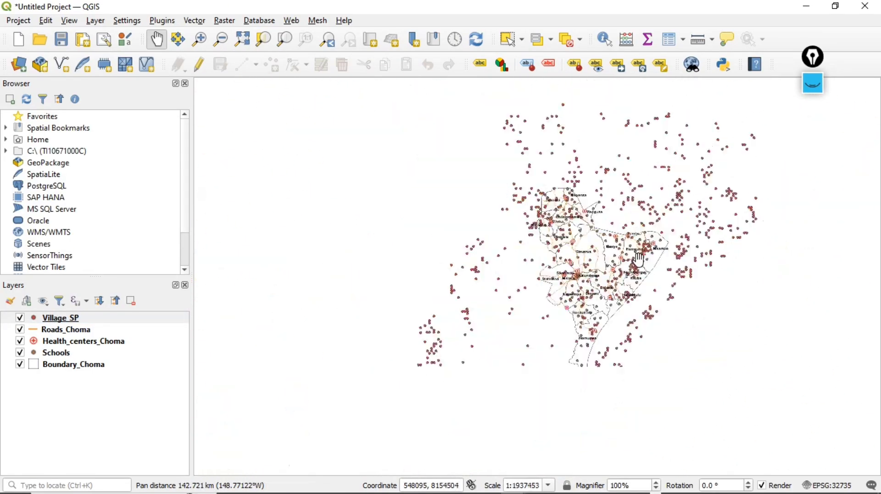
{"action": "scroll", "coordinate": [638, 259], "scroll_direction": "up", "scroll_amount": 1}
{"action": "scroll", "coordinate": [639, 259], "scroll_direction": "down", "scroll_amount": 1}
{"action": "scroll", "coordinate": [638, 259], "scroll_direction": "up", "scroll_amount": 1}
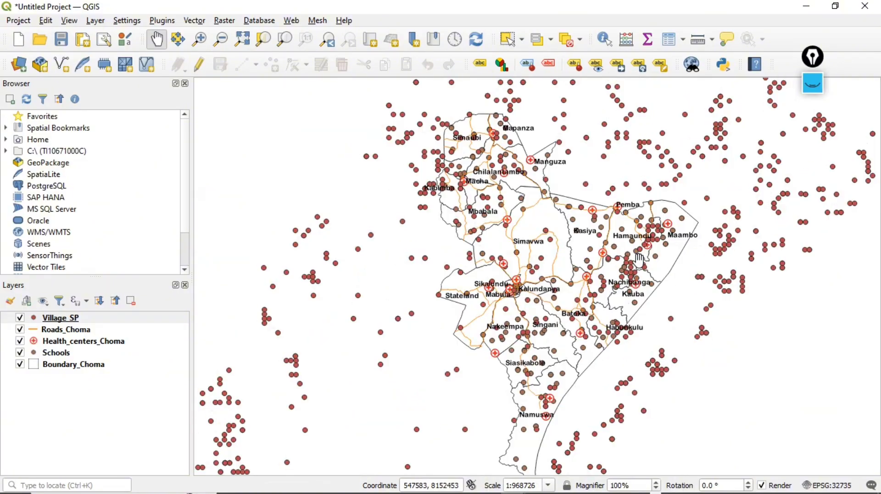
{"action": "left_click_drag", "start_coordinate": [639, 259], "coordinate": [622, 236]}
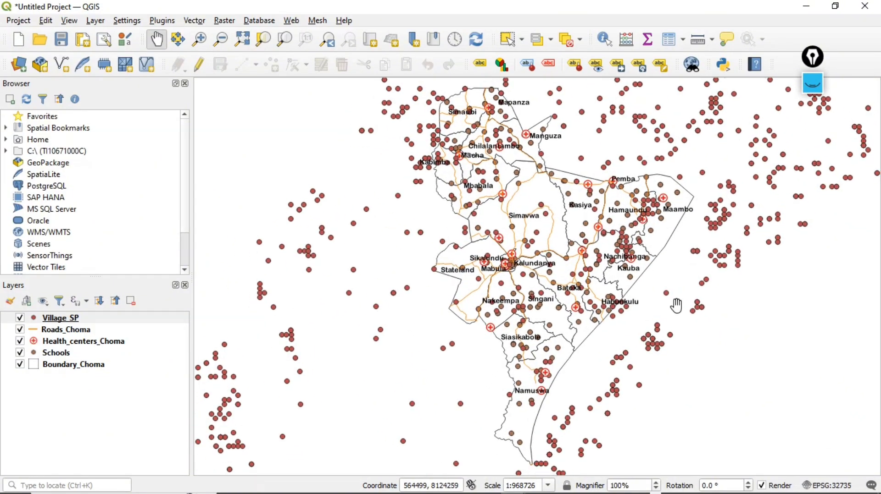
- Recolour the Village_SP point symbols teal green
{"action": "right_click", "coordinate": [115, 318]}
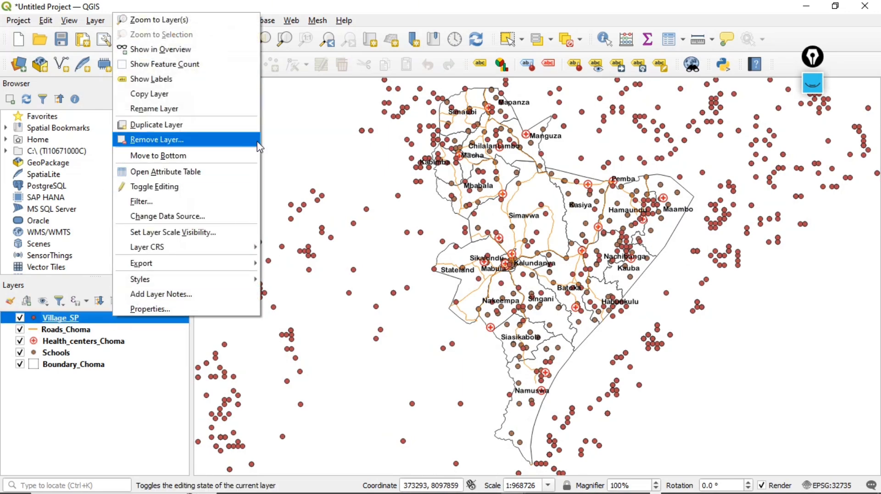
{"action": "mouse_move", "coordinate": [180, 264]}
{"action": "mouse_move", "coordinate": [252, 280]}
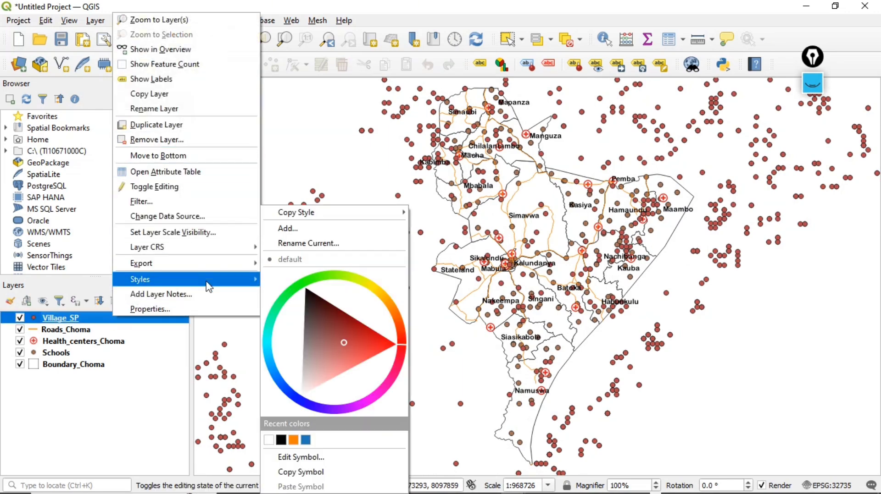
{"action": "left_click", "coordinate": [281, 308]}
{"action": "left_click_drag", "start_coordinate": [280, 308], "coordinate": [274, 319]}
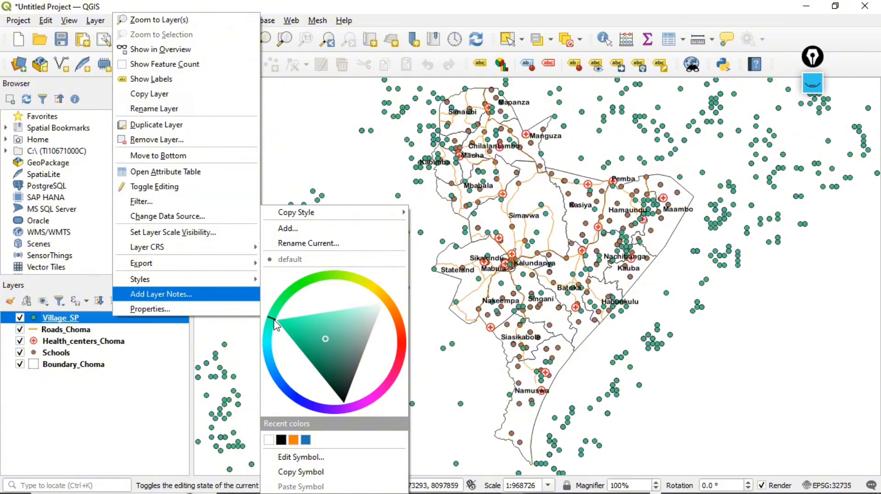
{"action": "left_click", "coordinate": [144, 401]}
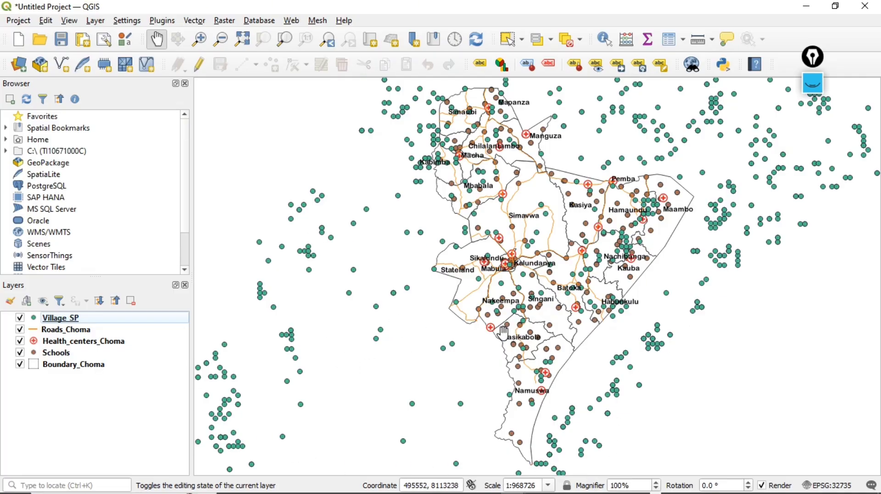
- Save the project as MY PROJECT in the GIS DATA folder on the Desktop
{"action": "mouse_move", "coordinate": [572, 287]}
{"action": "left_mouse_down"}
{"action": "mouse_move", "coordinate": [550, 328]}
{"action": "mouse_move", "coordinate": [578, 305]}
{"action": "mouse_move", "coordinate": [577, 293]}
{"action": "left_mouse_up"}
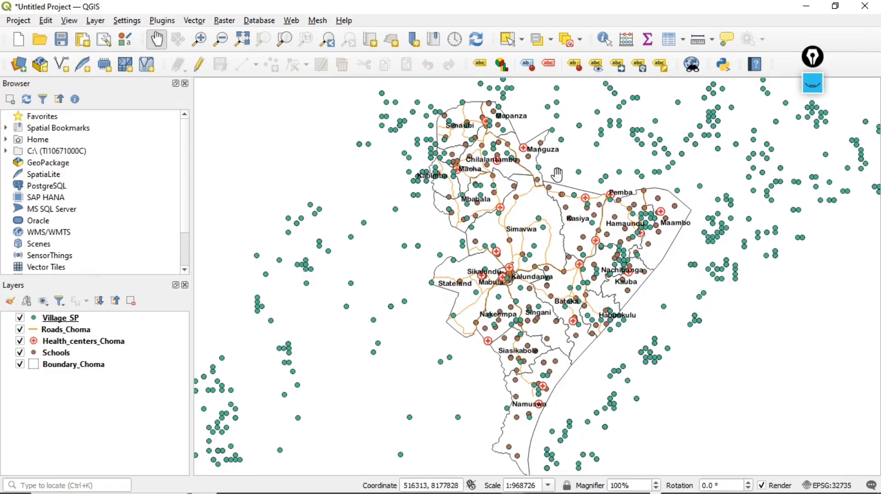
{"action": "left_click", "coordinate": [18, 21]}
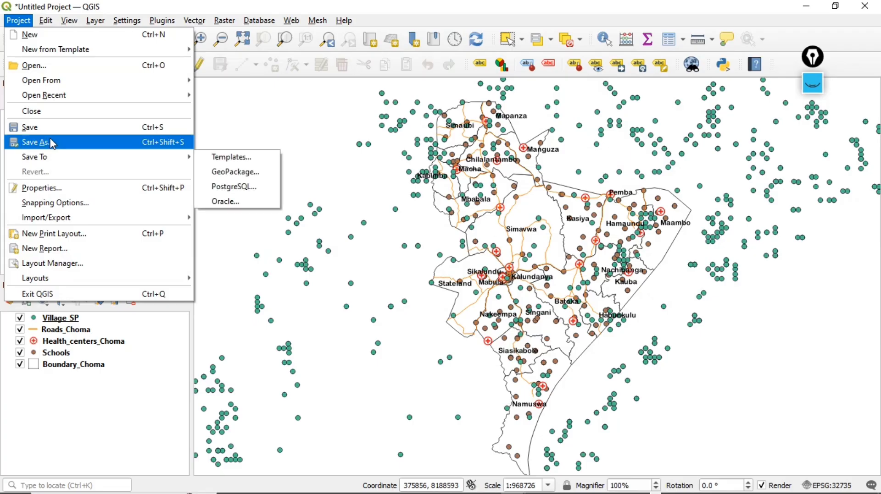
{"action": "left_click", "coordinate": [172, 146]}
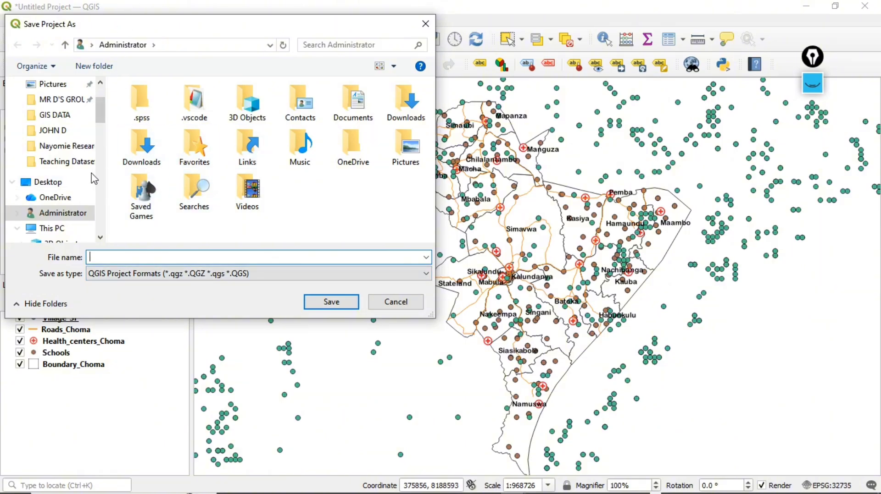
{"action": "left_click", "coordinate": [56, 183]}
{"action": "scroll", "coordinate": [177, 181], "scroll_direction": "down", "scroll_amount": 2}
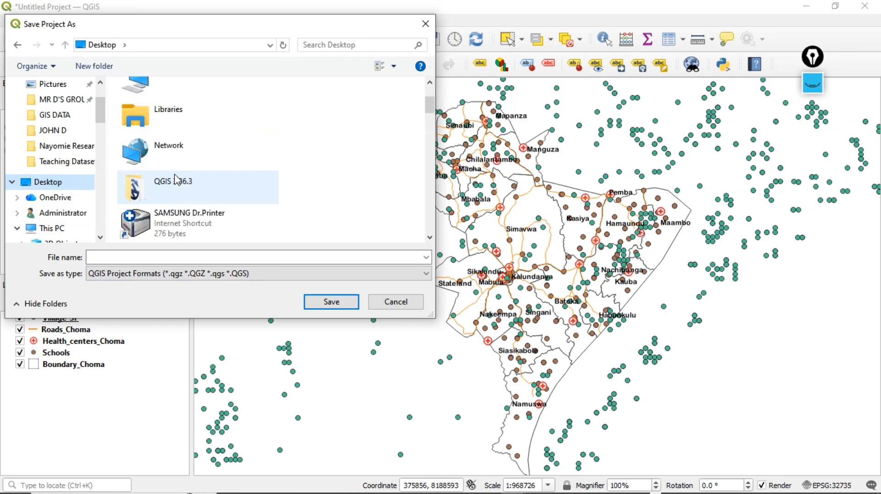
{"action": "scroll", "coordinate": [177, 180], "scroll_direction": "down", "scroll_amount": 3}
{"action": "double_click", "coordinate": [176, 180]}
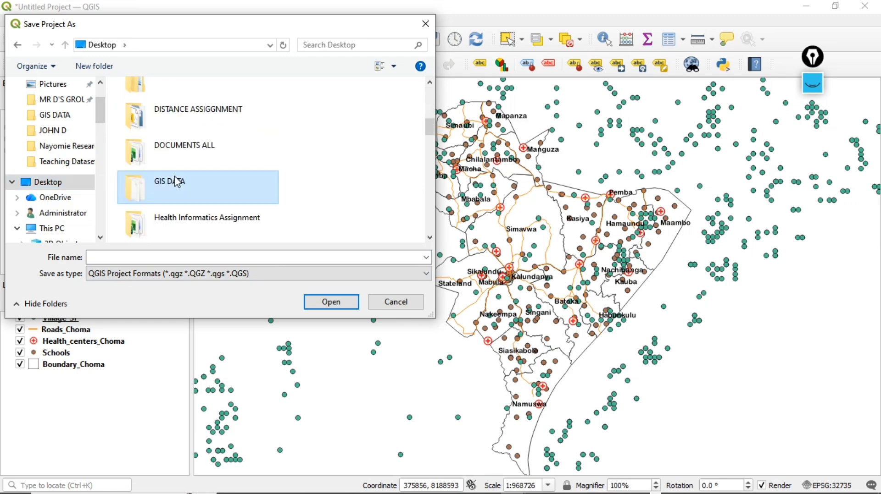
{"action": "left_click", "coordinate": [155, 258]}
{"action": "type", "text": "MY PROJECT"}
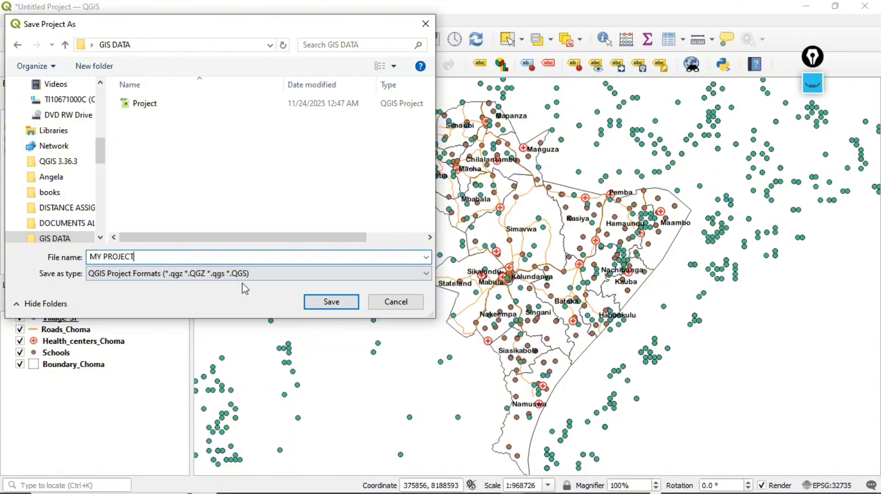
{"action": "left_click", "coordinate": [331, 303]}
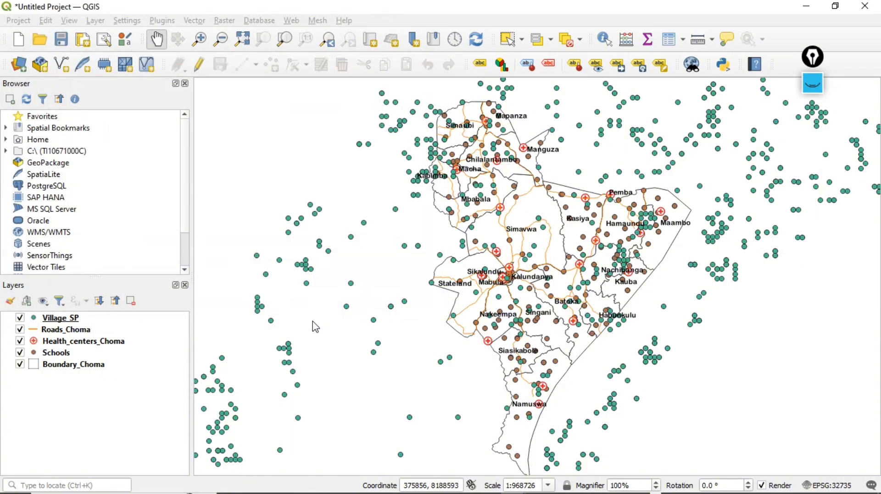